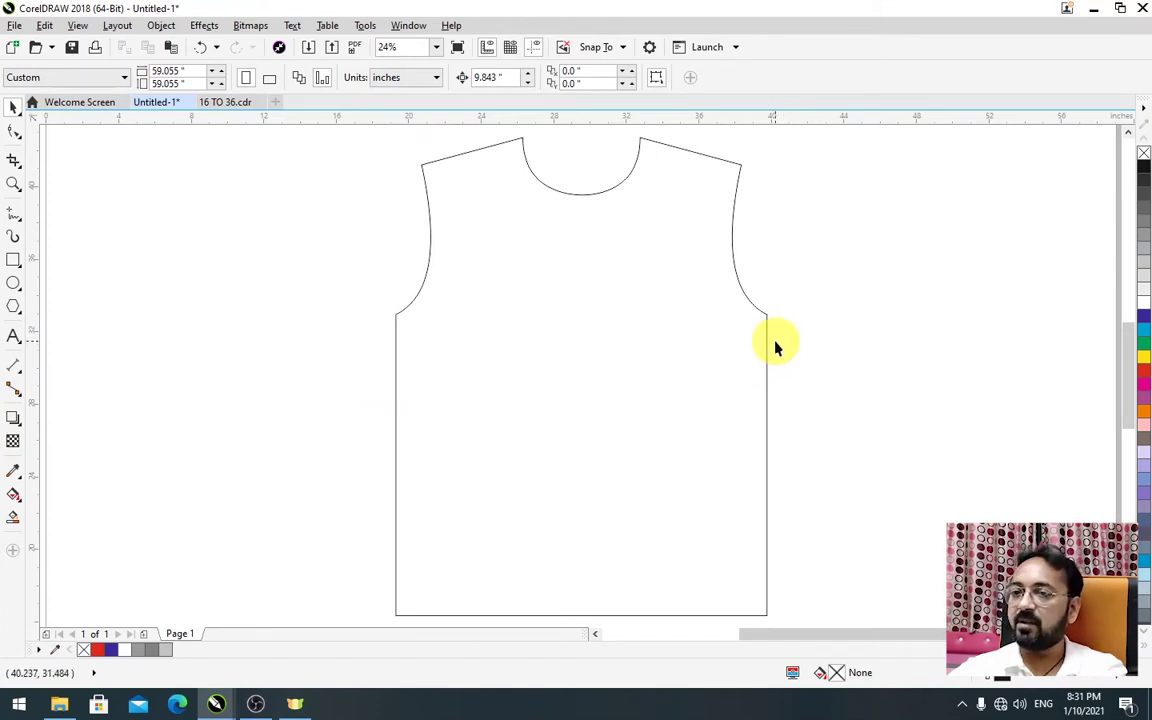
# - Draw a thin horizontal rectangle about 22.8 by 0.66 inches across the shirt's shoulders, filled 30% black with no outline
pyautogui.click(13, 262)
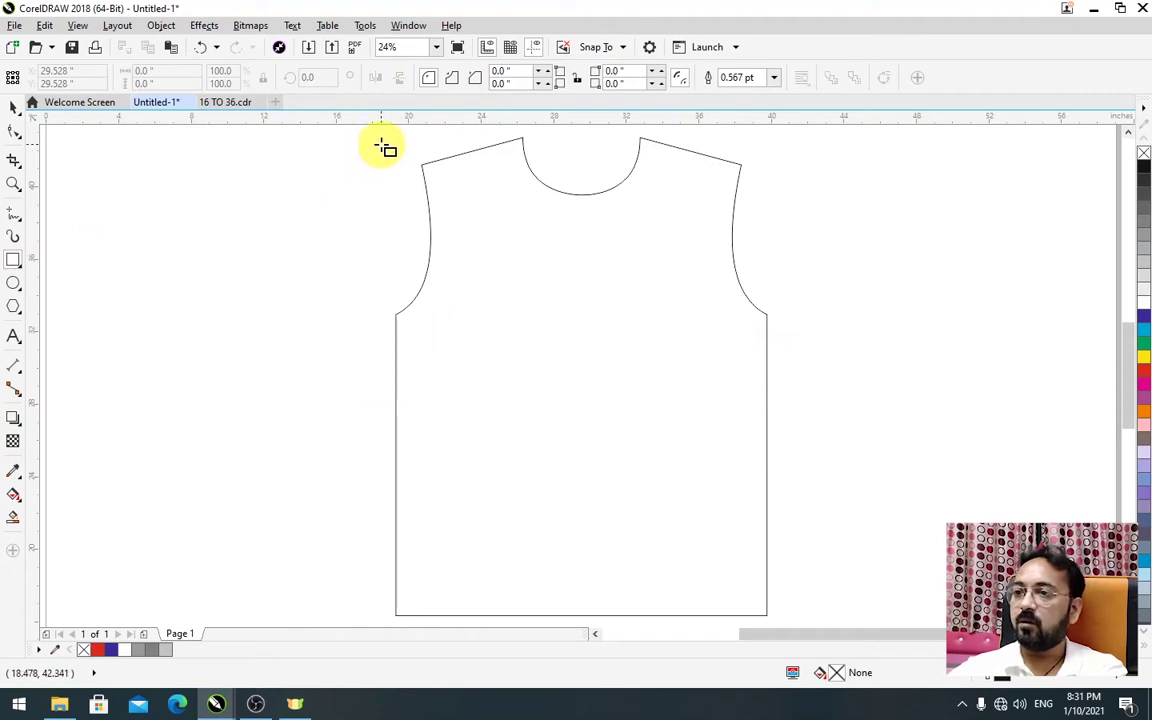
pyautogui.moveTo(379, 139); pyautogui.dragTo(796, 150)
pyautogui.press('space')
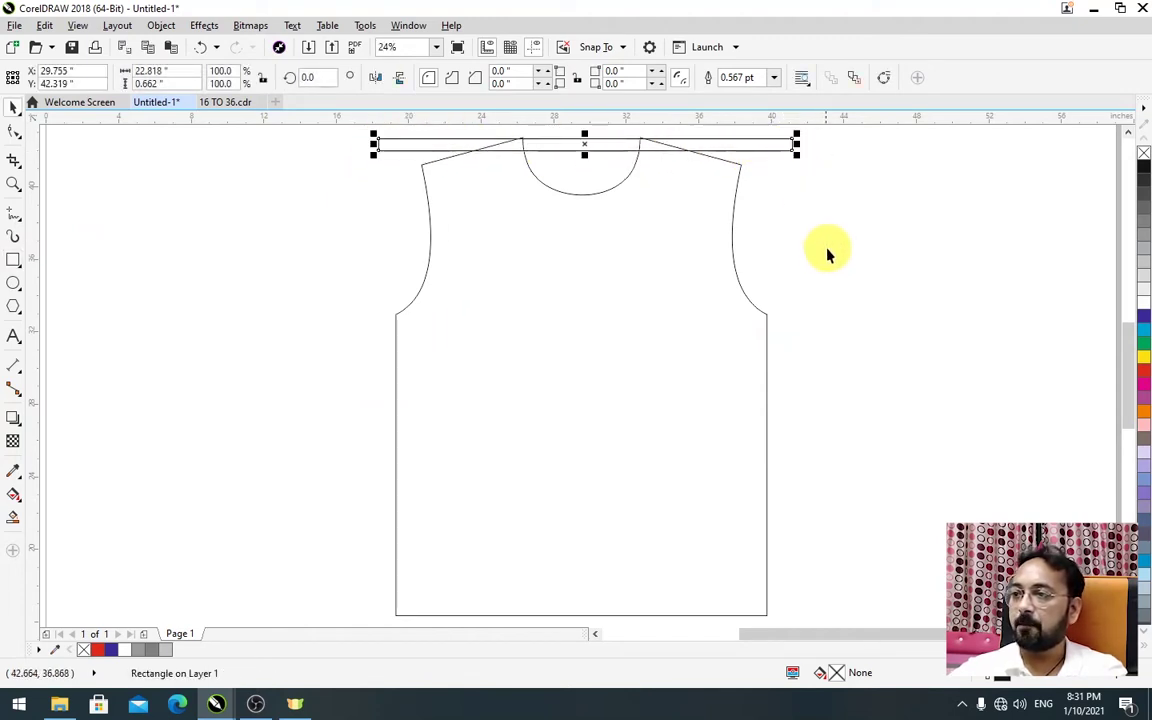
pyautogui.click(1144, 258)
pyautogui.rightClick(1143, 156)
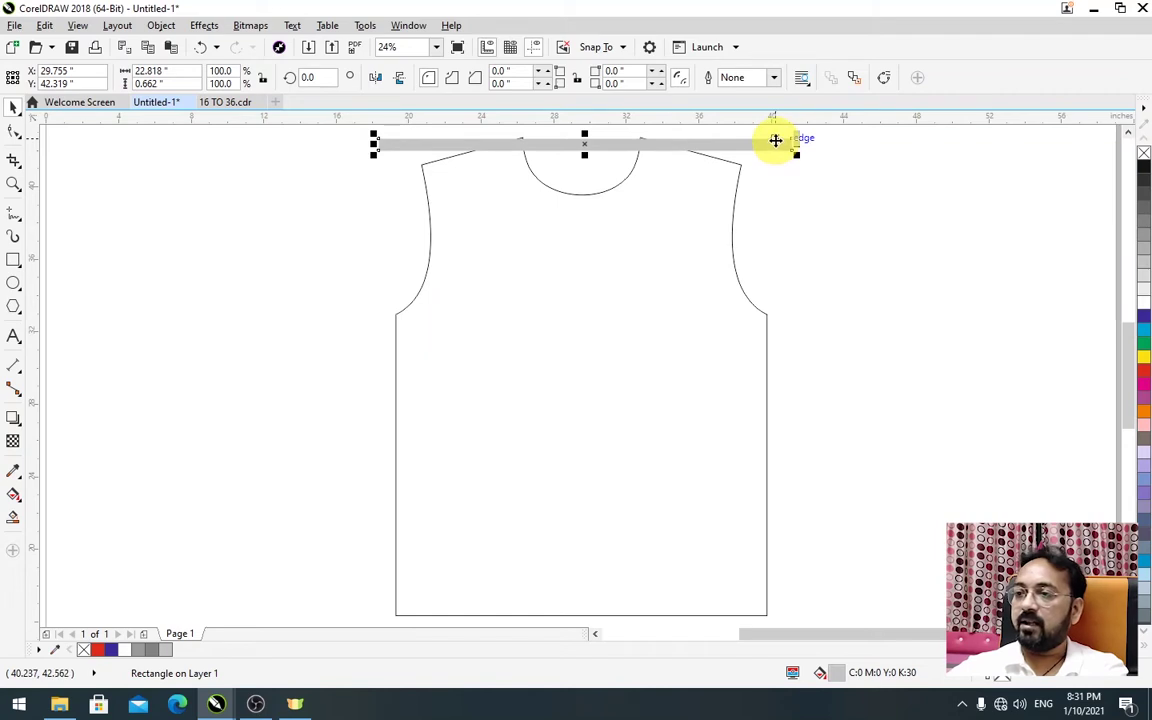
# - Duplicate the grey stripe just below itself and repeat the copy at equal spacing down to the shirt's hem
pyautogui.moveTo(775, 140); pyautogui.dragTo(773, 171)
pyautogui.hotkey('ctrl', 'r')
pyautogui.hotkey('ctrl', 'r')
pyautogui.hotkey('ctrl', 'r')
pyautogui.hotkey('ctrl', 'r')
pyautogui.hotkey('ctrl', 'r')
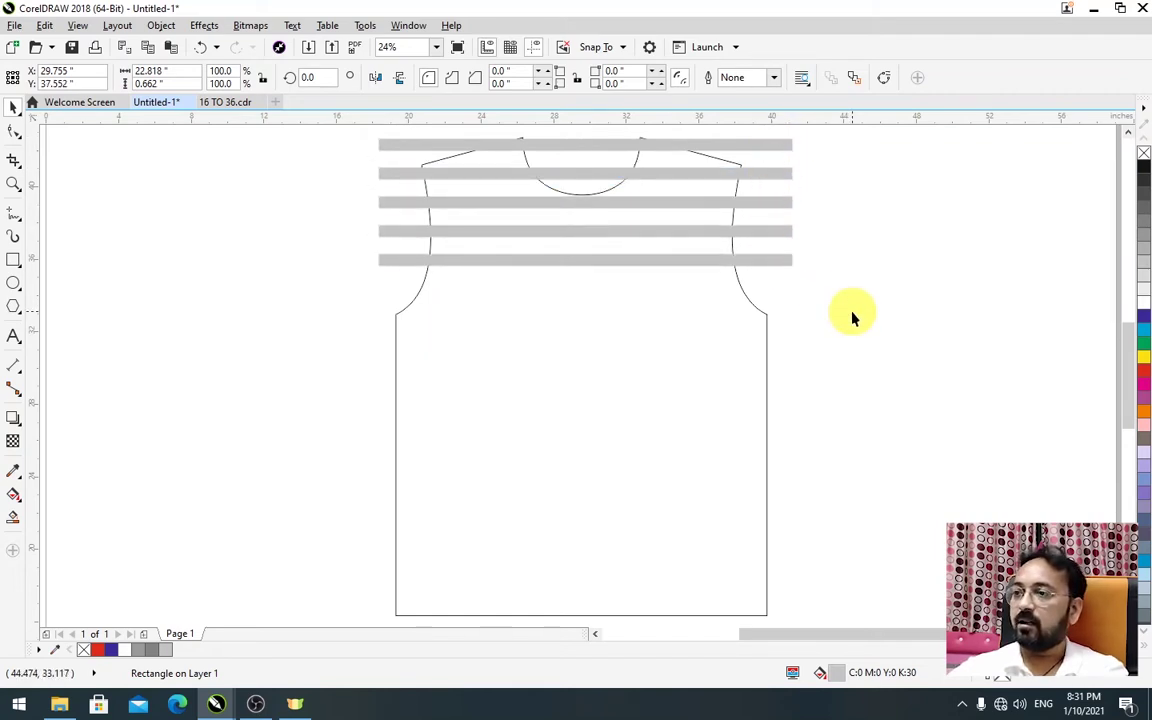
pyautogui.hotkey('ctrl', 'r')
pyautogui.hotkey('ctrl', 'r')
pyautogui.hotkey('ctrl', 'r')
pyautogui.hotkey('ctrl', 'r')
pyautogui.hotkey('ctrl', 'r')
pyautogui.hotkey('ctrl', 'r')
pyautogui.hotkey('ctrl', 'r')
pyautogui.hotkey('ctrl', 'r')
pyautogui.hotkey('ctrl', 'r')
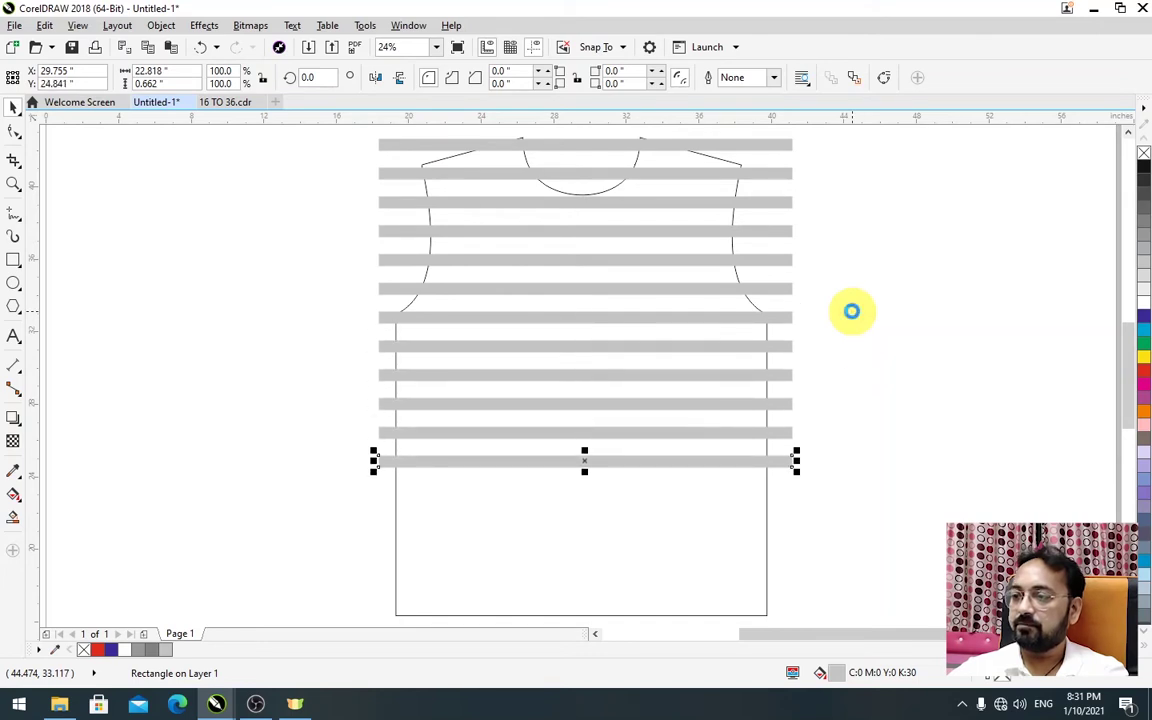
pyautogui.hotkey('ctrl', 'r')
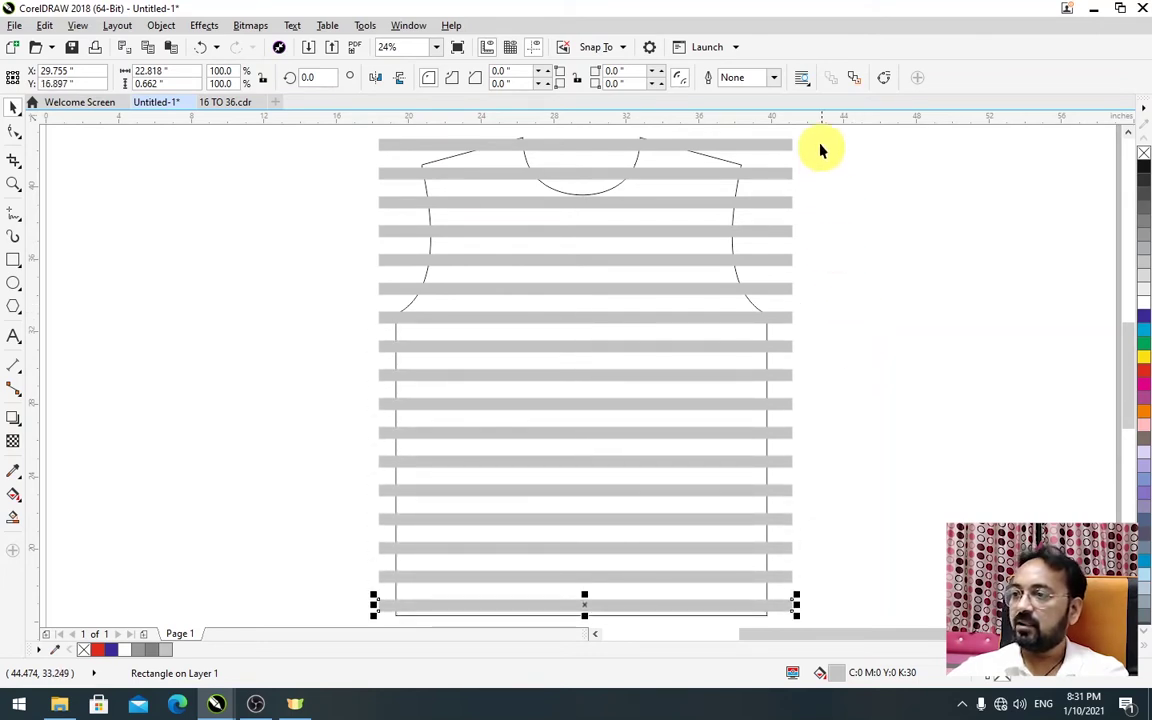
# - Combine all the grey stripes into one curve behind the shirt outline and PowerClip it inside the shirt
pyautogui.moveTo(818, 137); pyautogui.dragTo(784, 614)
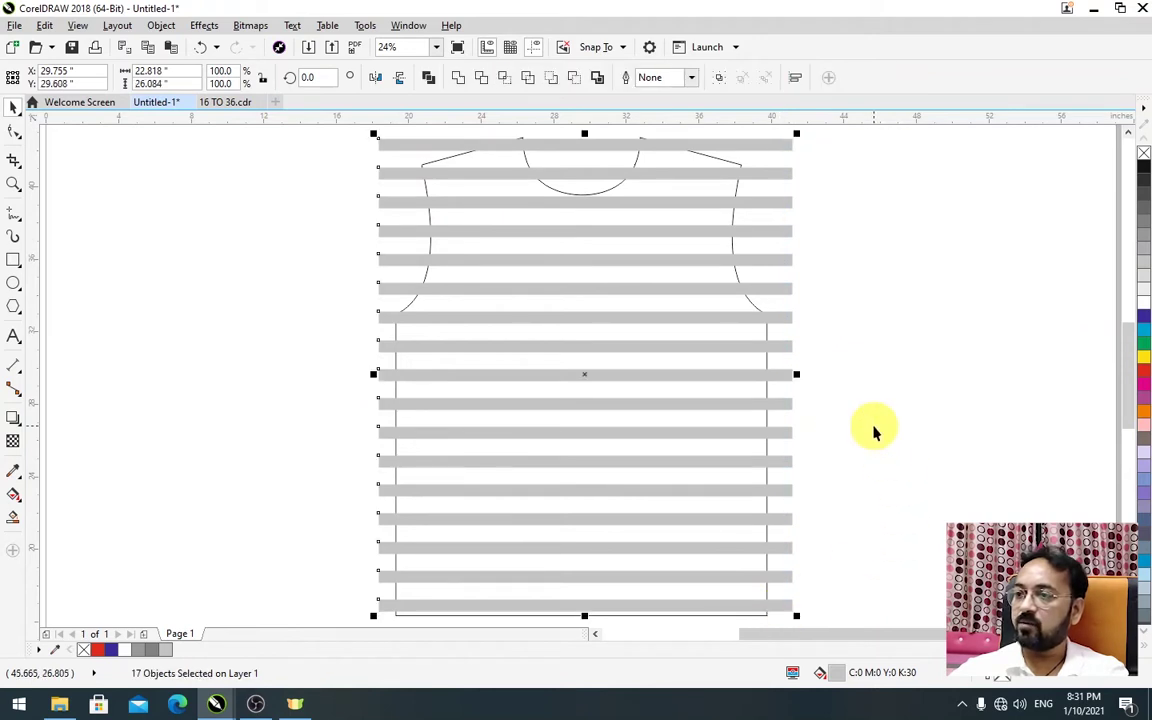
pyautogui.click(426, 79)
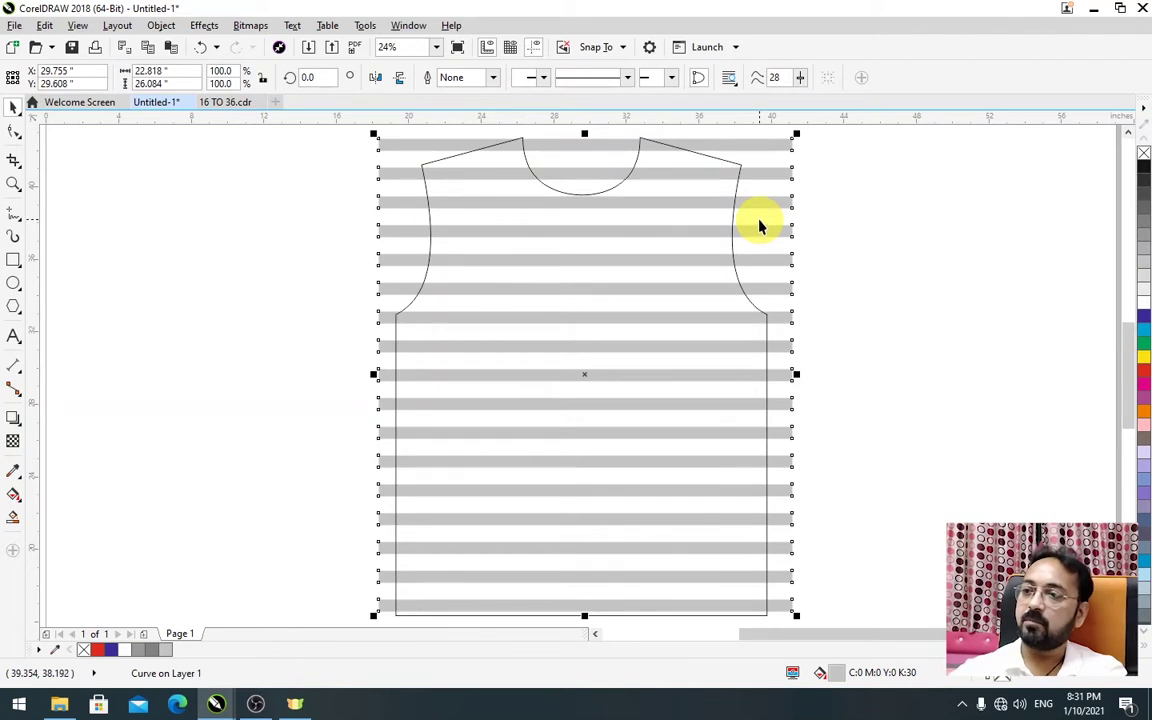
pyautogui.rightClick(748, 143)
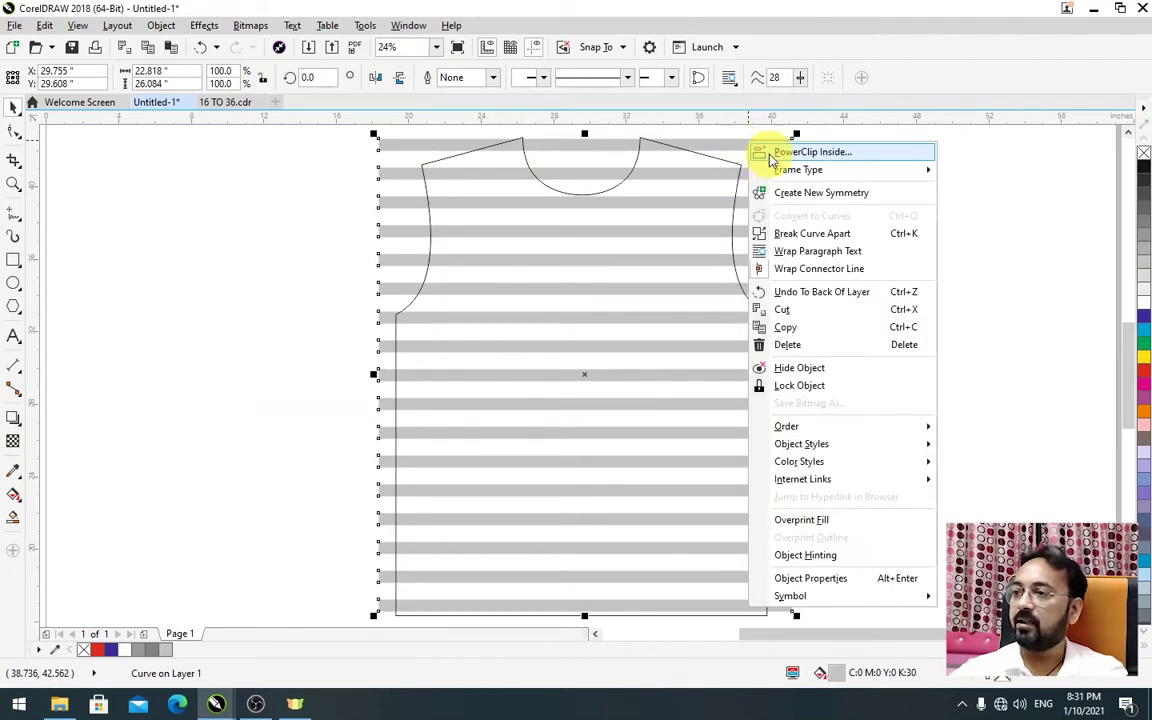
pyautogui.click(771, 156)
pyautogui.click(702, 157)
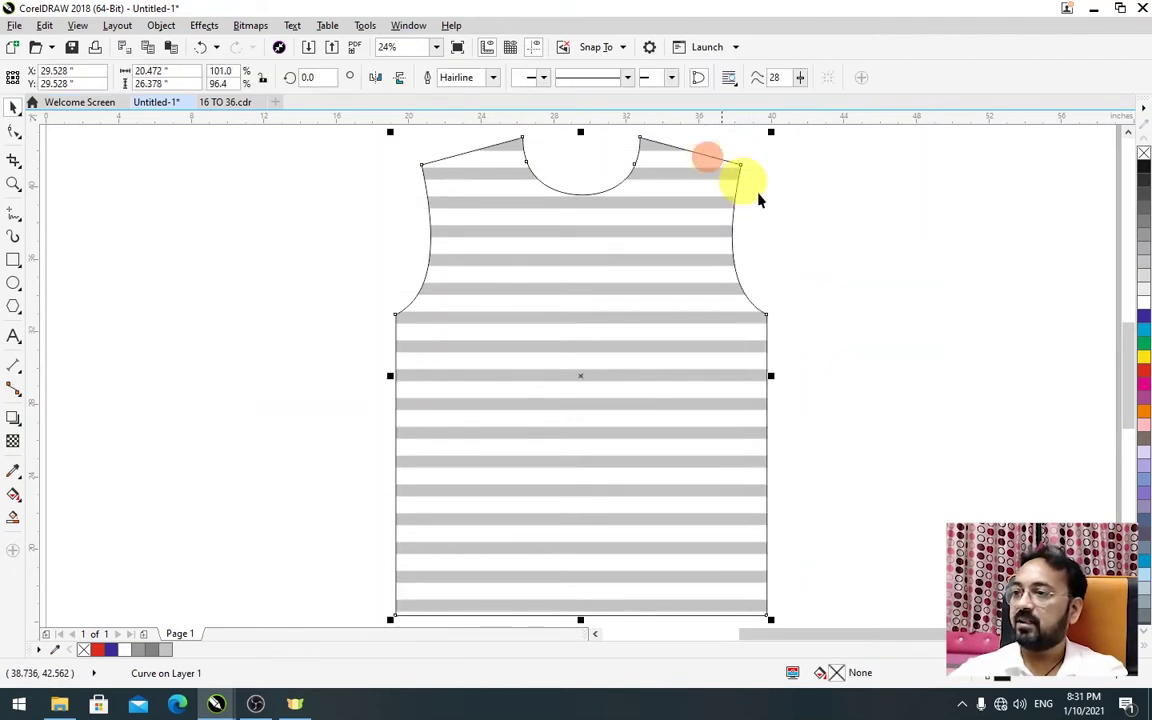
pyautogui.click(885, 245)
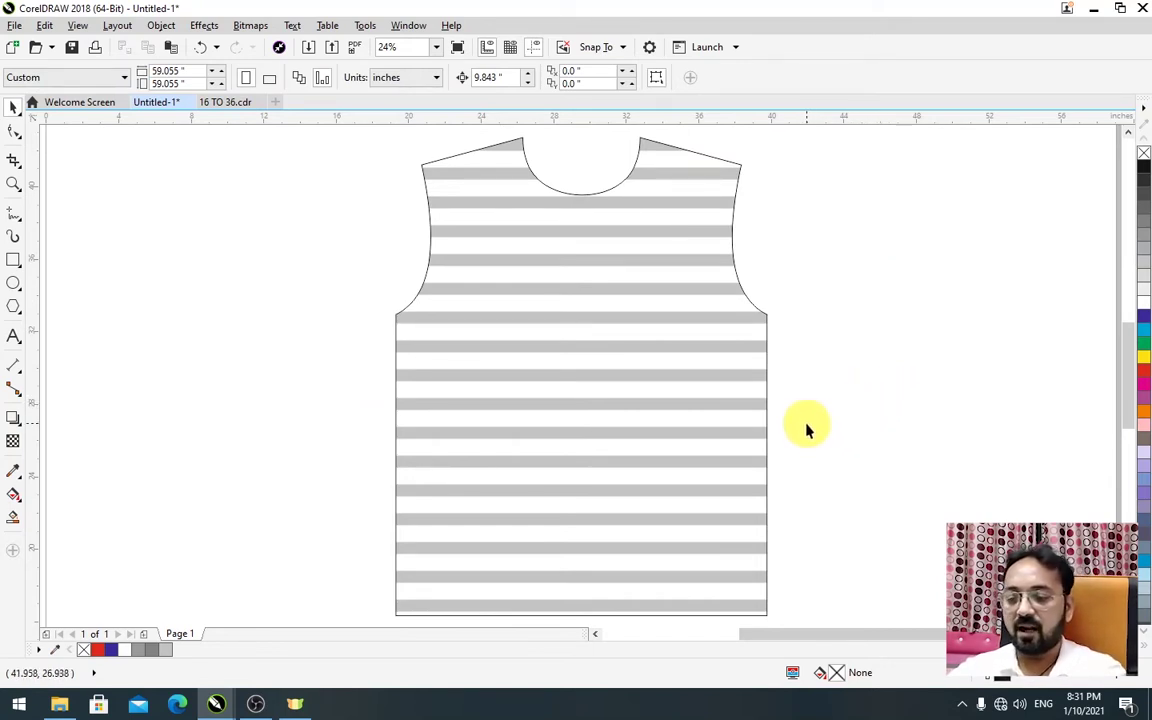
# - Draw a rectangle about 5.9 by 10.2 inches on the chest, centred horizontally on the shirt, and shift it slightly upward
pyautogui.press('F6')
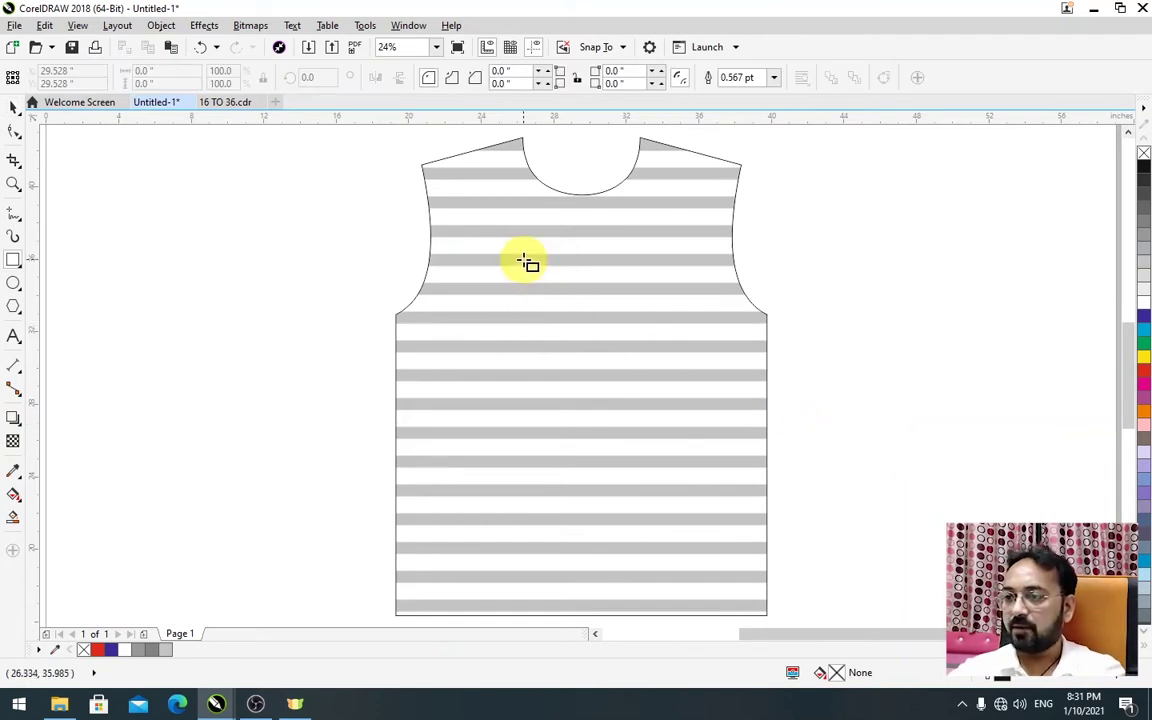
pyautogui.moveTo(525, 247)
pyautogui.mouseDown()
pyautogui.moveTo(571, 303)
pyautogui.moveTo(633, 437)
pyautogui.mouseUp()
pyautogui.press('space')
pyautogui.keyDown('shift'); pyautogui.click(679, 365); pyautogui.keyUp('shift')
pyautogui.press('c')
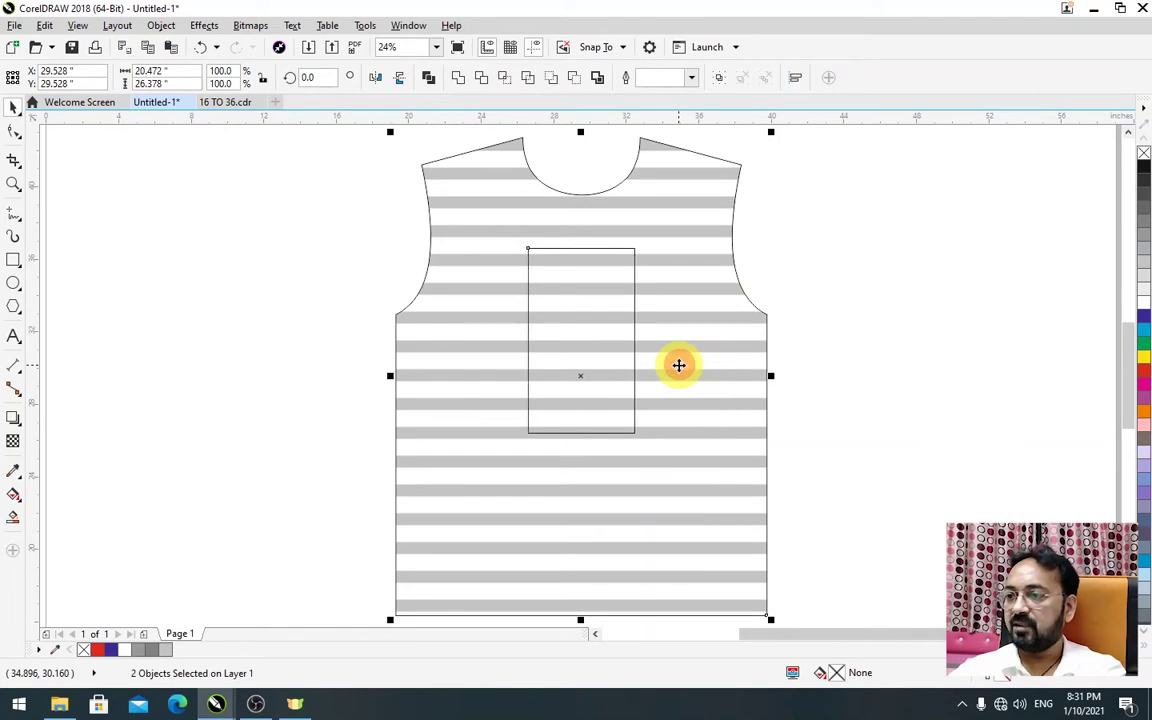
pyautogui.keyDown('shift'); pyautogui.click(659, 378); pyautogui.keyUp('shift')
pyautogui.press('z')
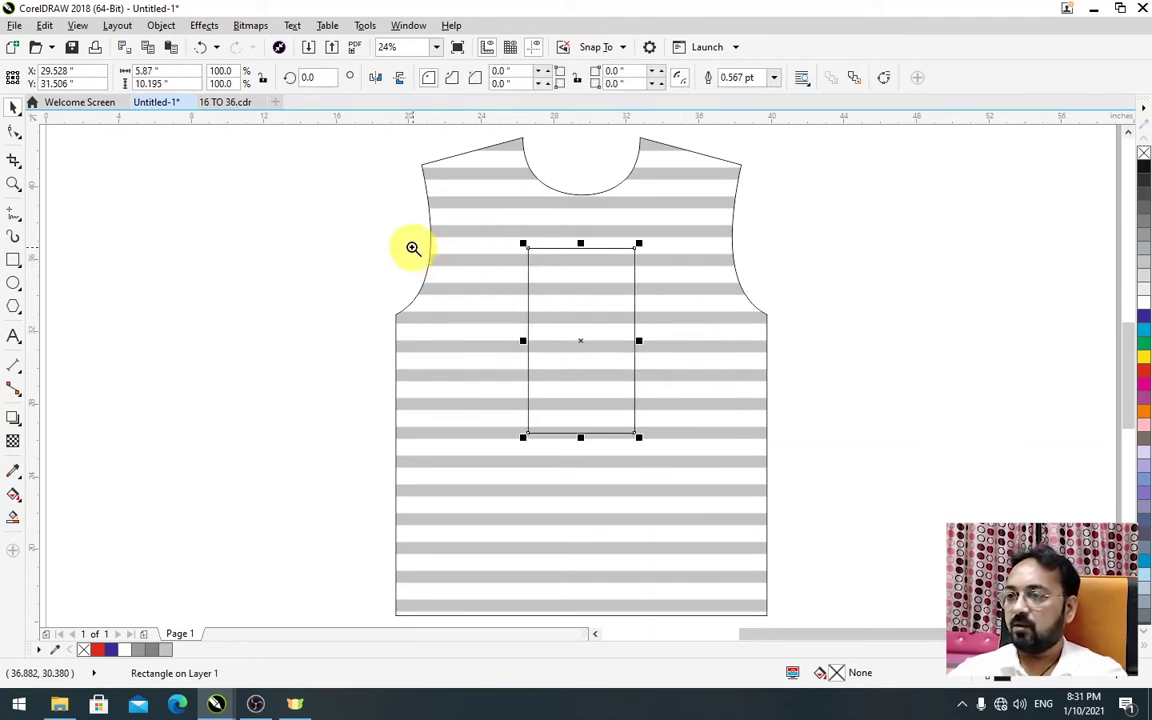
pyautogui.moveTo(355, 212); pyautogui.dragTo(751, 436)
pyautogui.moveTo(614, 303)
pyautogui.mouseDown()
pyautogui.moveTo(617, 328)
pyautogui.moveTo(622, 300)
pyautogui.mouseUp()
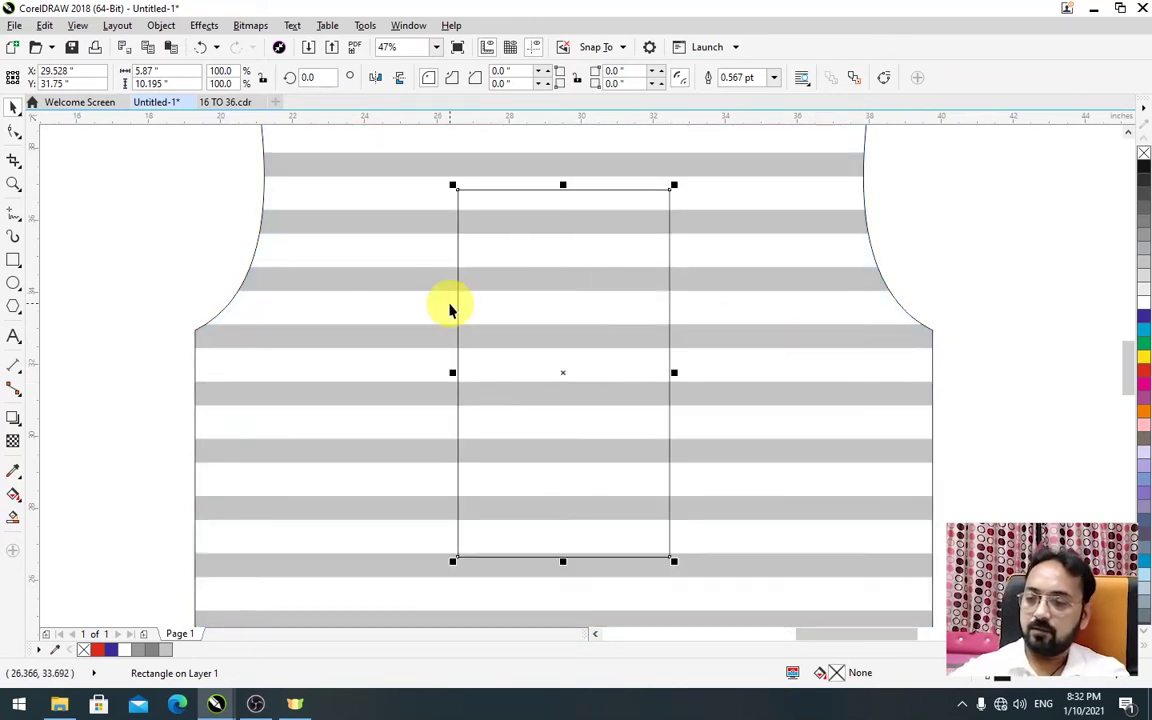
# - Switch the document units to millimetres and give the chest rectangle a one-step inside contour of 5 mm
pyautogui.hotkey('ctrl', 'F9')
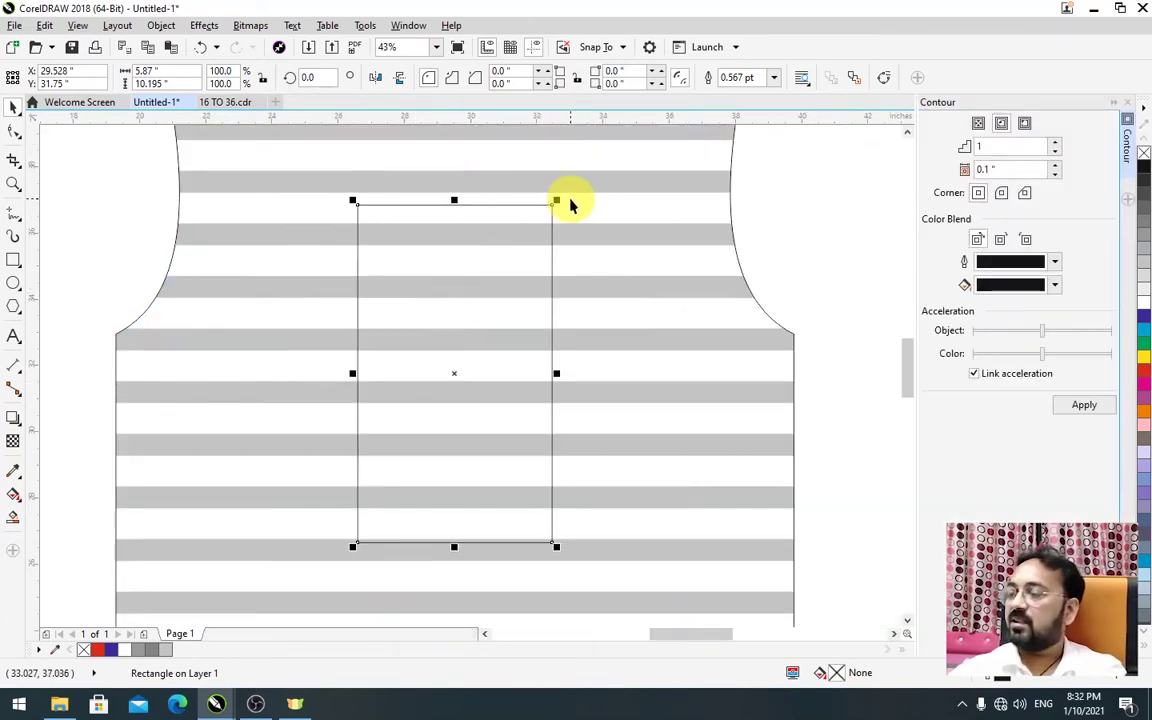
pyautogui.click(812, 213)
pyautogui.click(408, 80)
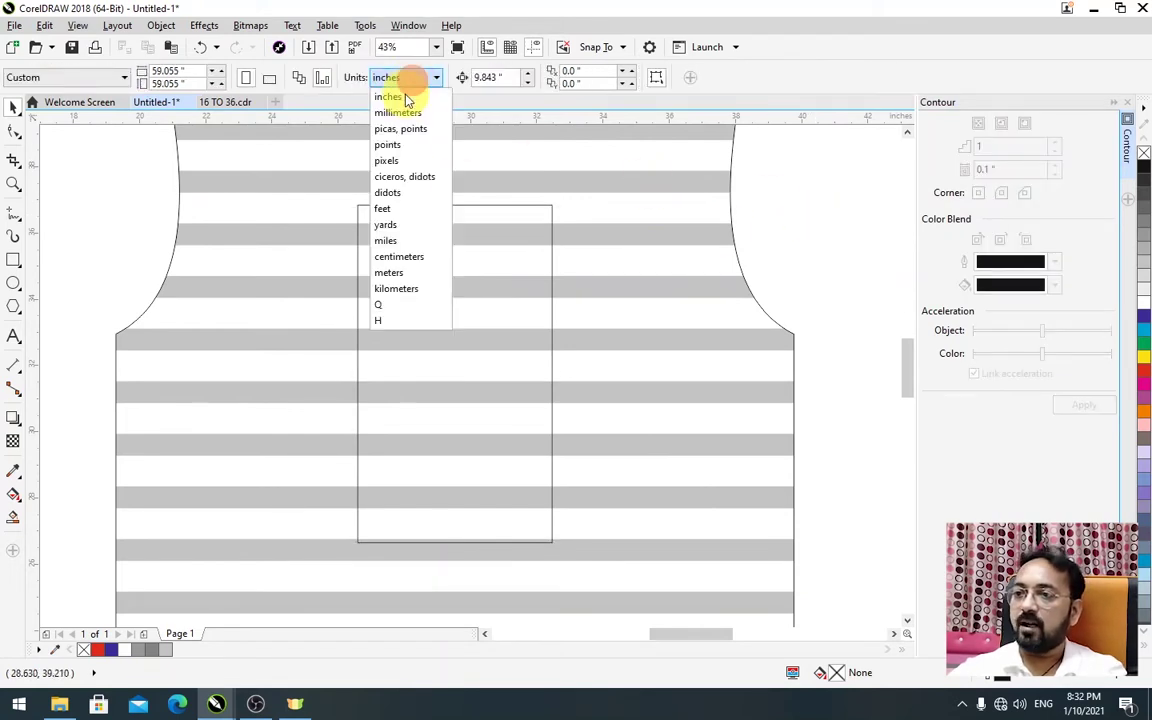
pyautogui.click(403, 113)
pyautogui.click(535, 206)
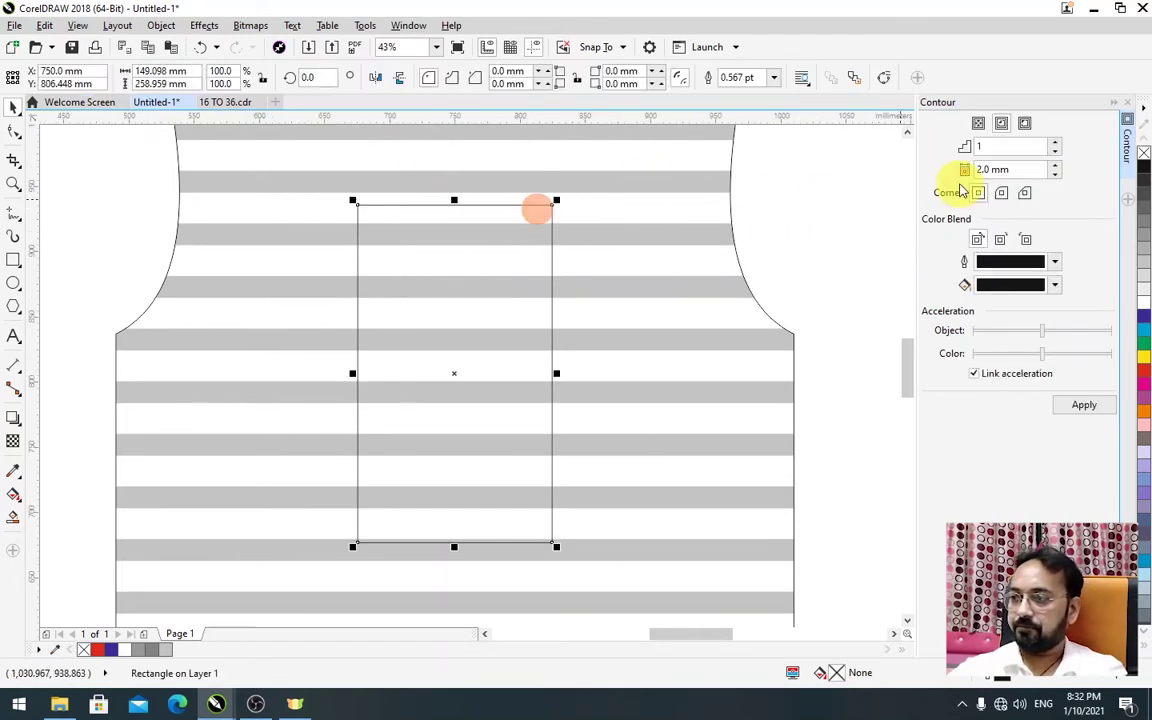
pyautogui.click(1020, 169)
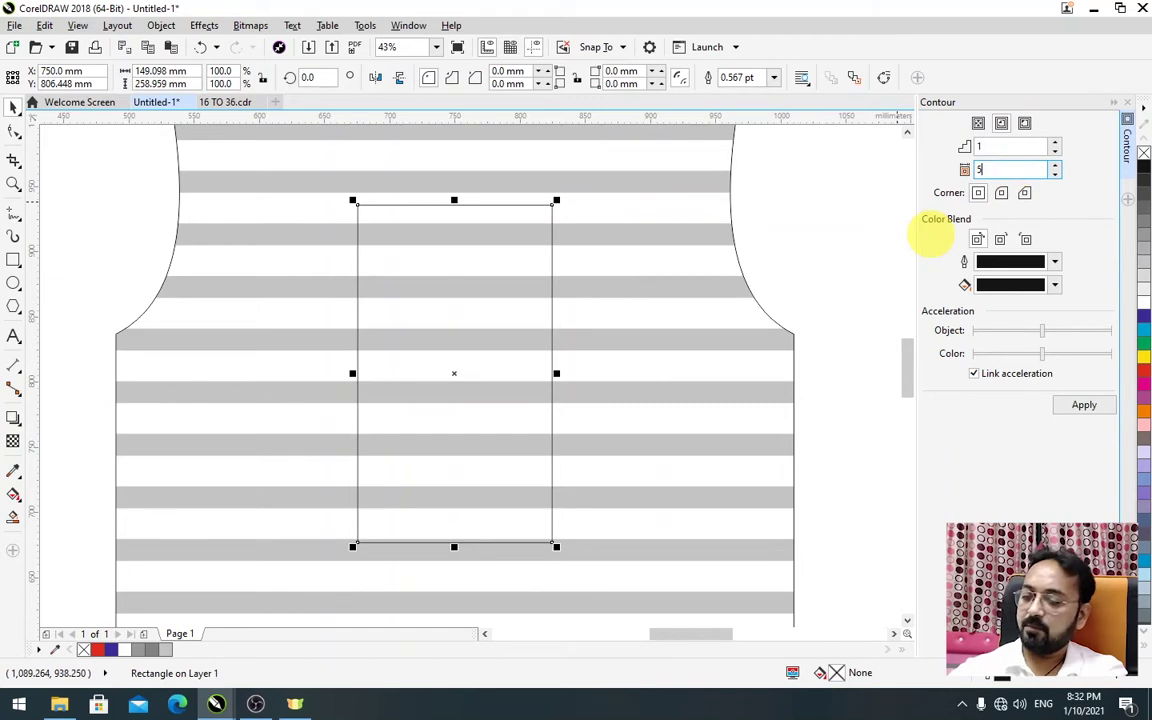
pyautogui.write('5')
pyautogui.press('Return')
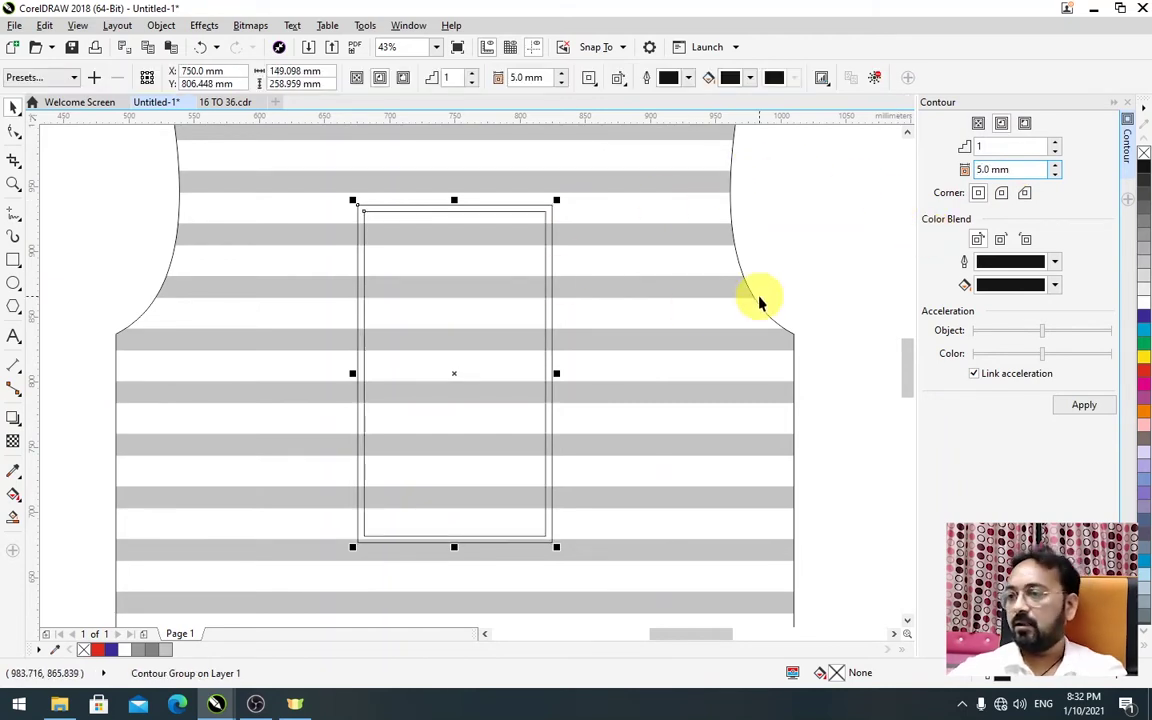
# - Break the contour group apart and combine the two rectangles into a single frame curve
pyautogui.rightClick(530, 213)
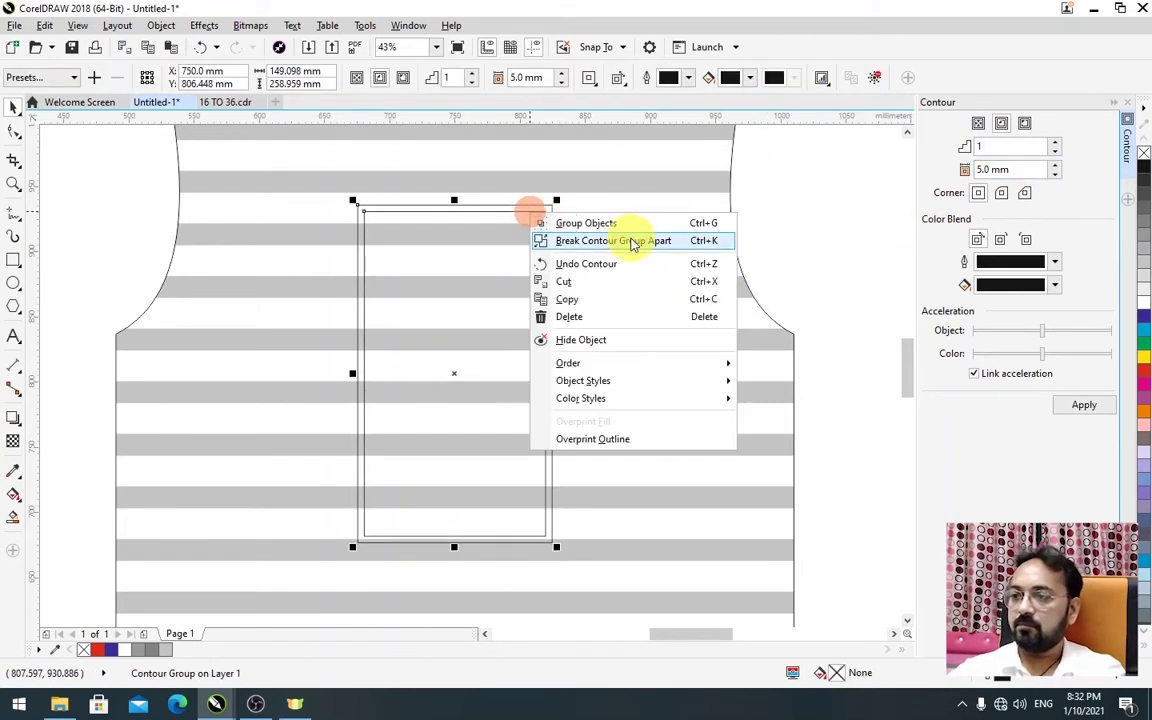
pyautogui.click(632, 241)
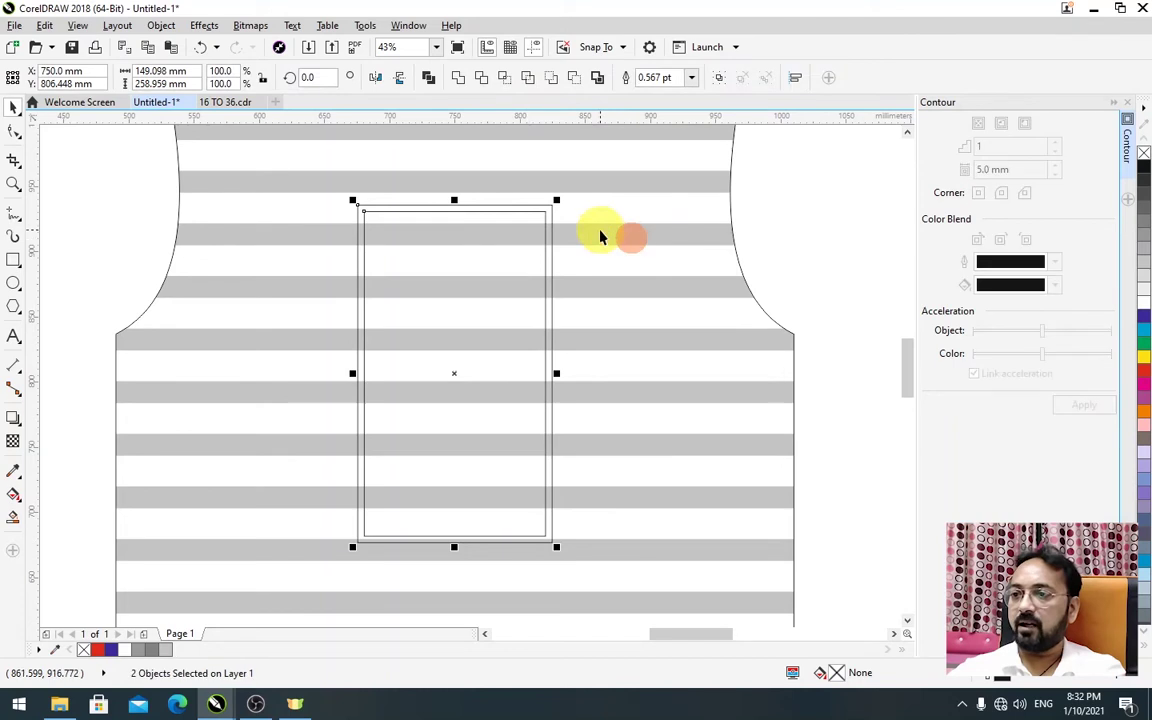
pyautogui.click(432, 80)
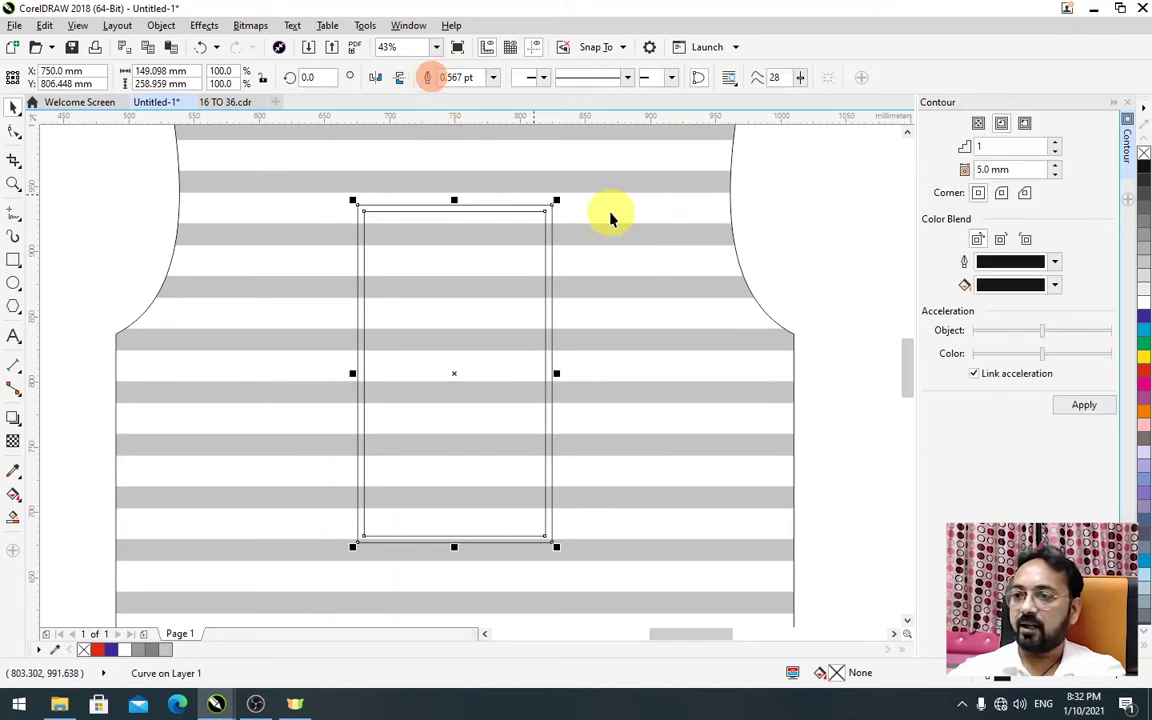
pyautogui.click(1131, 104)
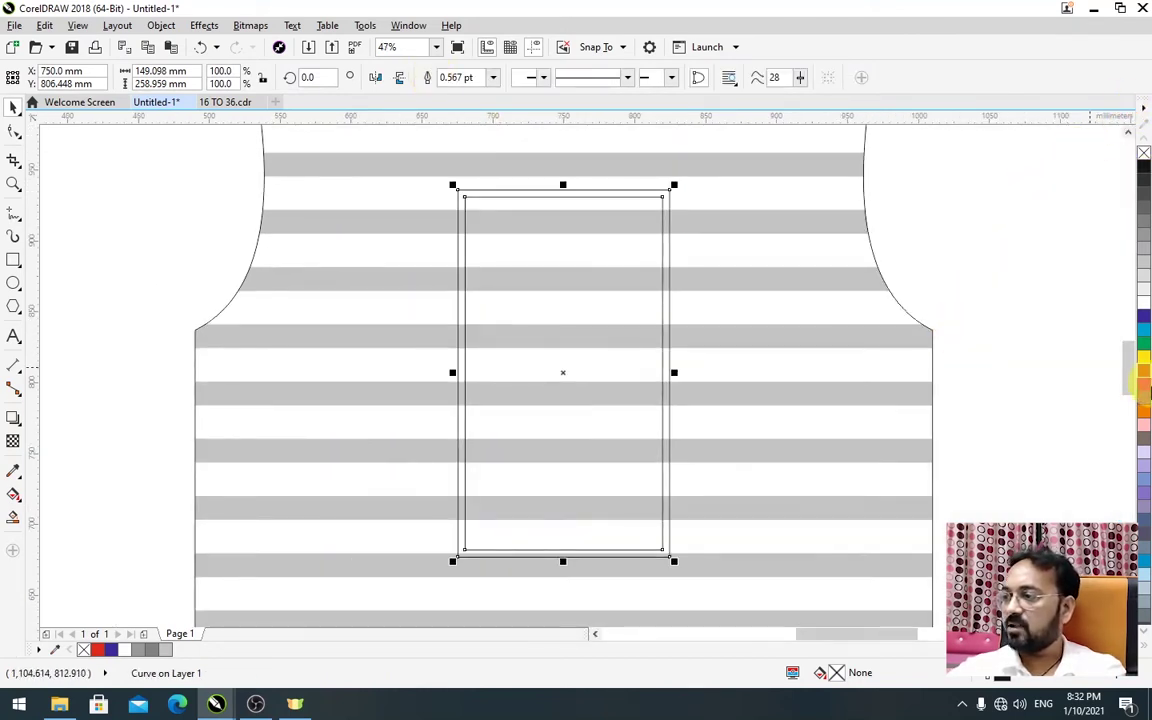
# - Fill the rectangular frame with red and remove its outline
pyautogui.rightClick(1144, 372)
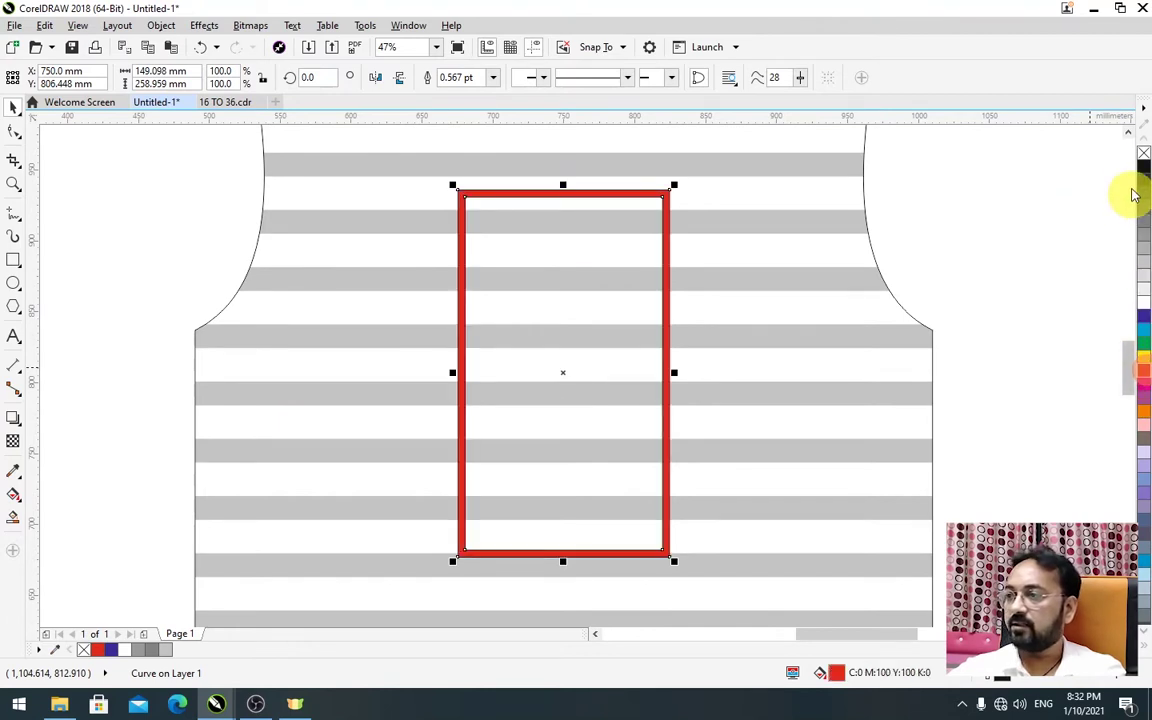
pyautogui.click(1013, 247)
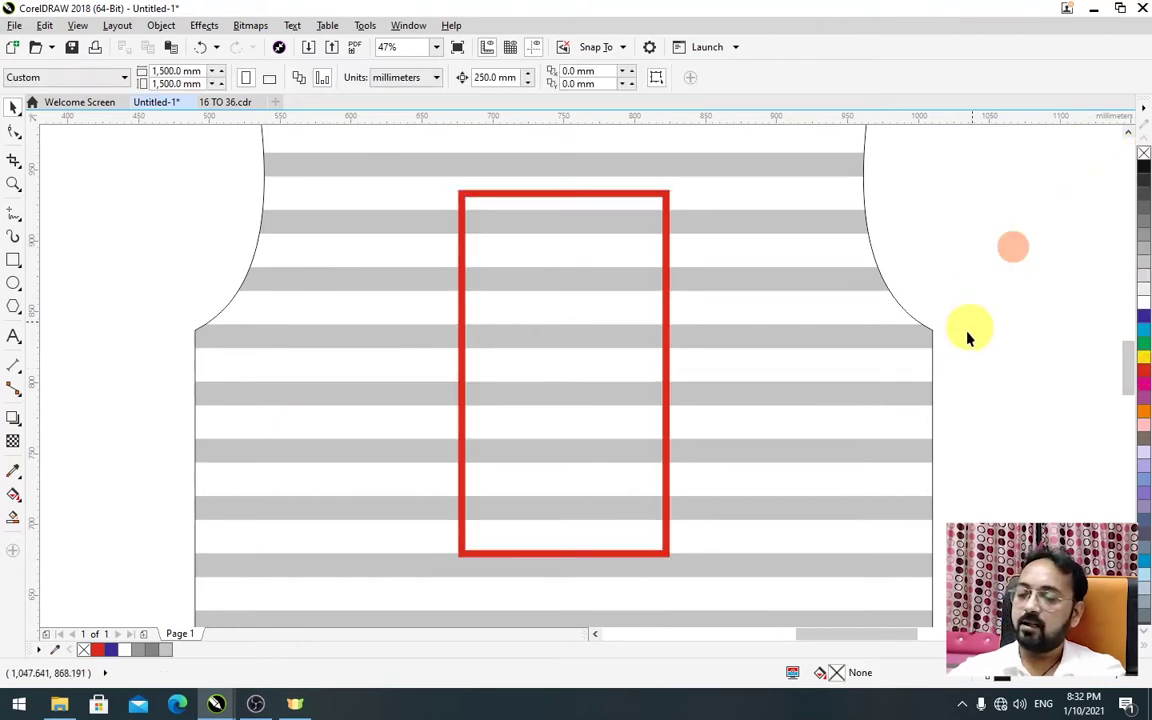
pyautogui.click(665, 213)
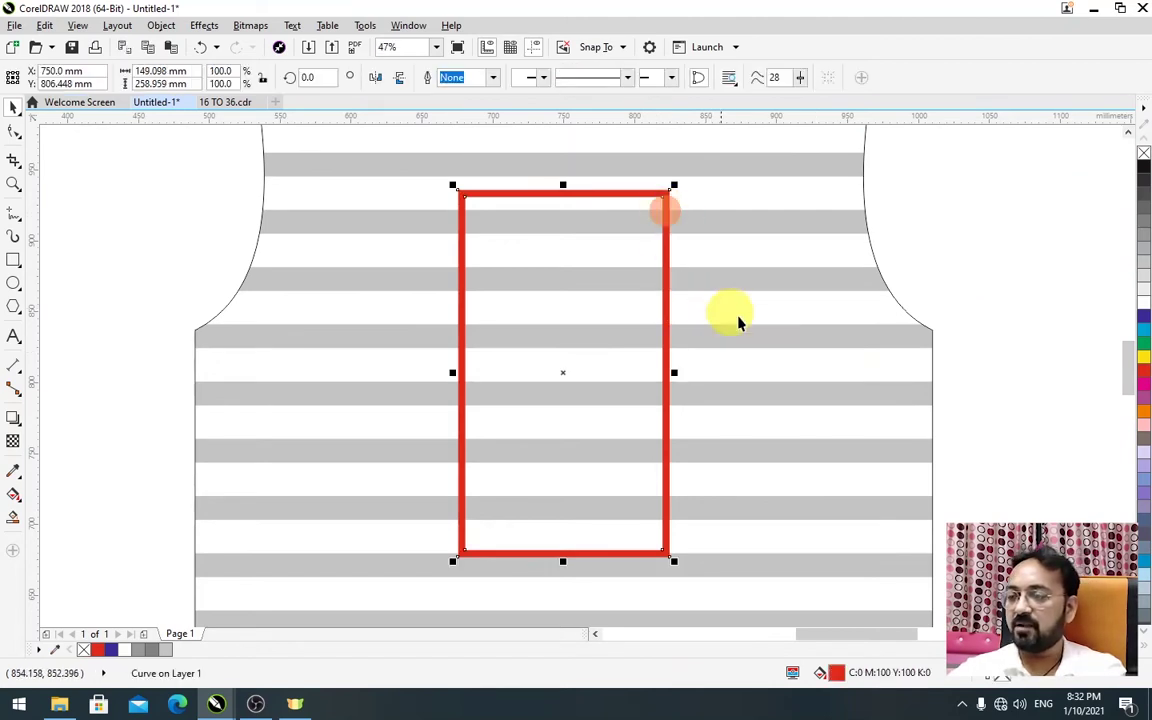
pyautogui.click(996, 268)
# - Add the centre-aligned text "think outside the box" in 24 pt Arial beside the shirt, one word per line
pyautogui.press('F8')
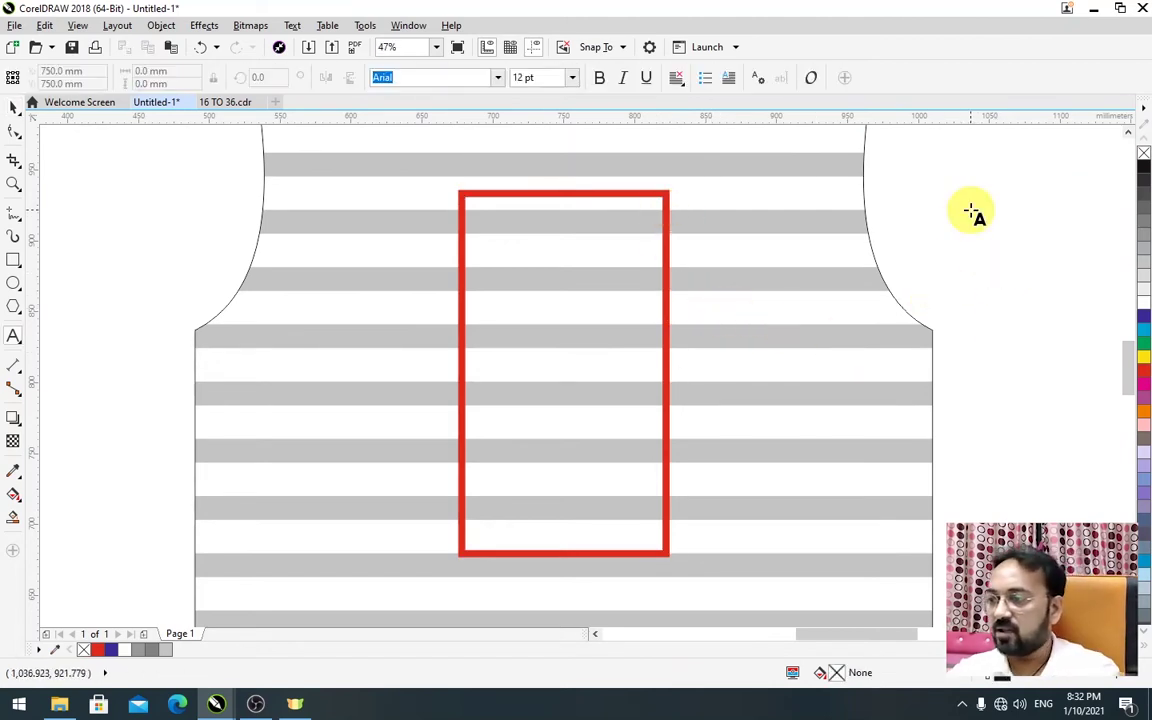
pyautogui.click(962, 224)
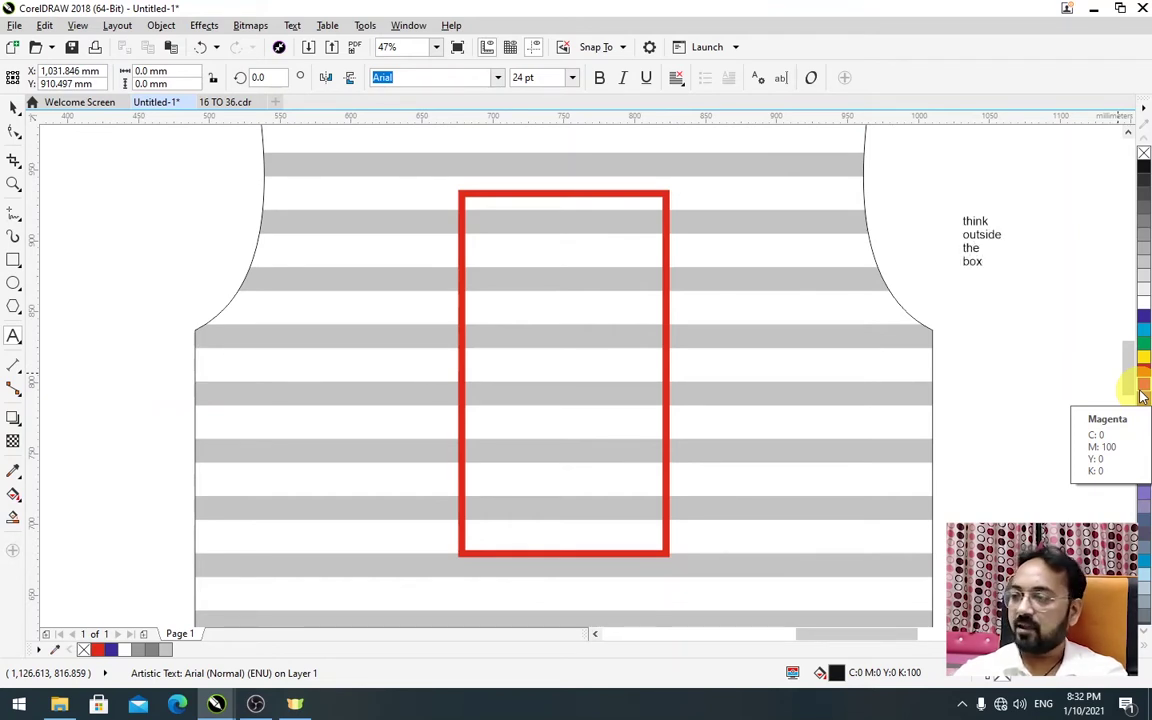
pyautogui.hotkey('ctrl', 'space')
pyautogui.rightClick(1143, 394)
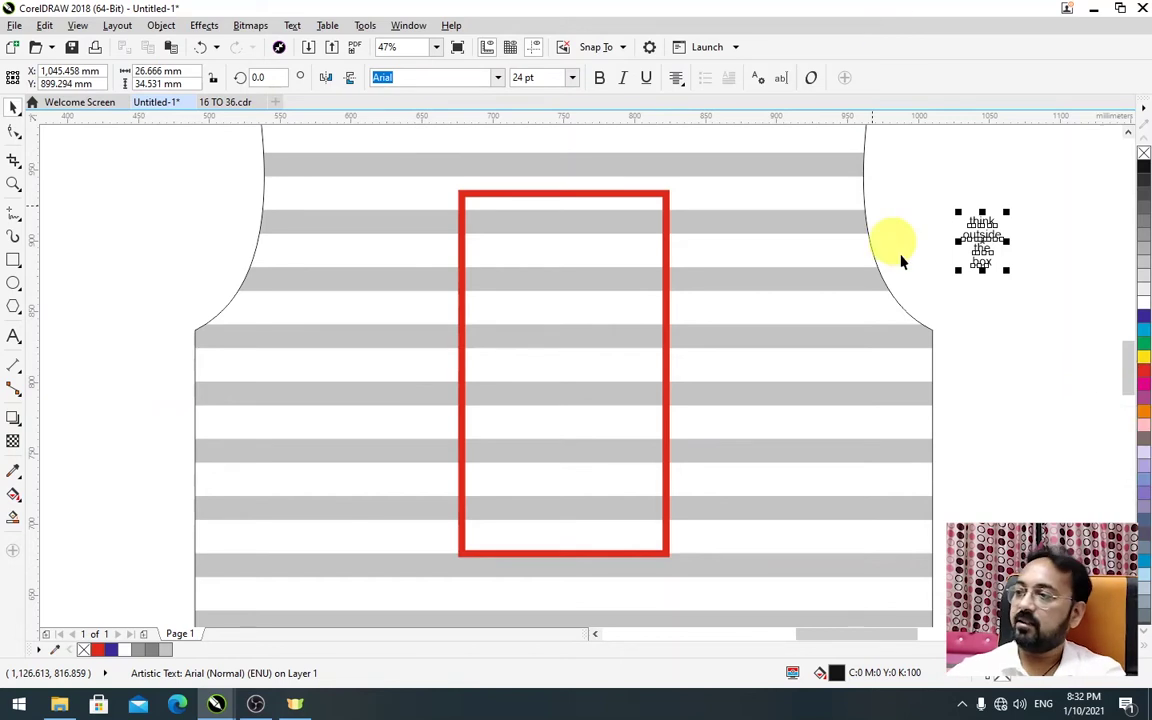
# - Move the text into the red frame, centre it horizontally on the frame and enlarge it to about 146 pt
pyautogui.moveTo(957, 273); pyautogui.dragTo(812, 450)
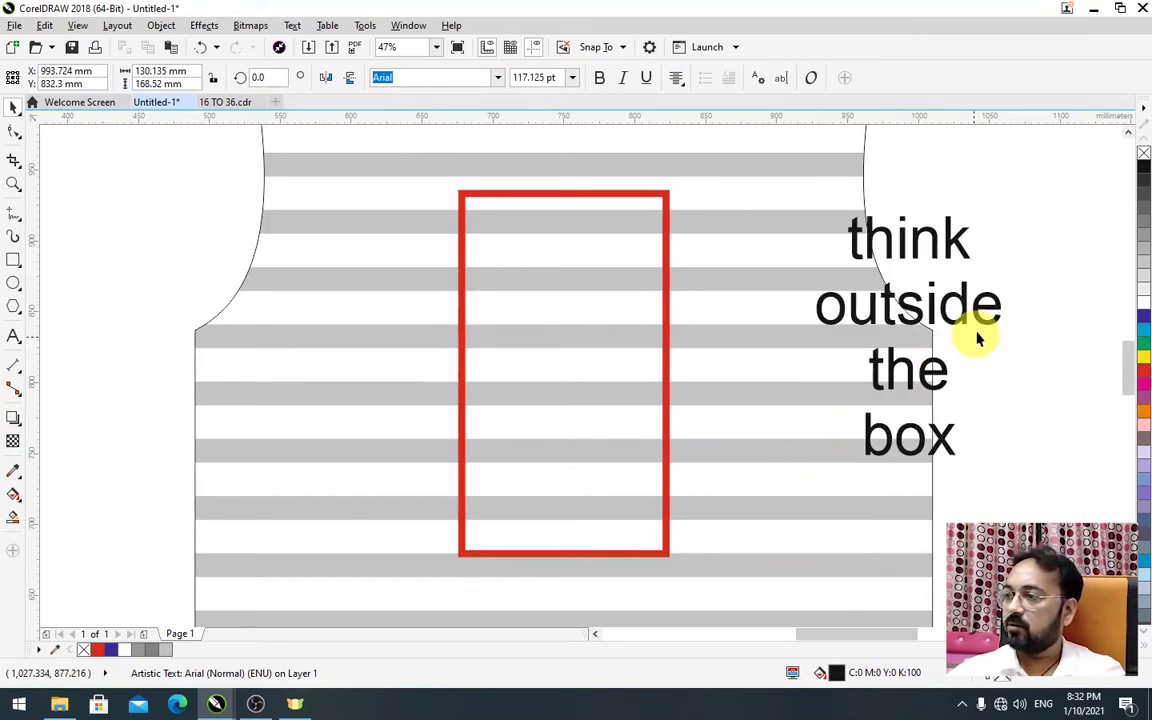
pyautogui.moveTo(966, 297); pyautogui.dragTo(616, 323)
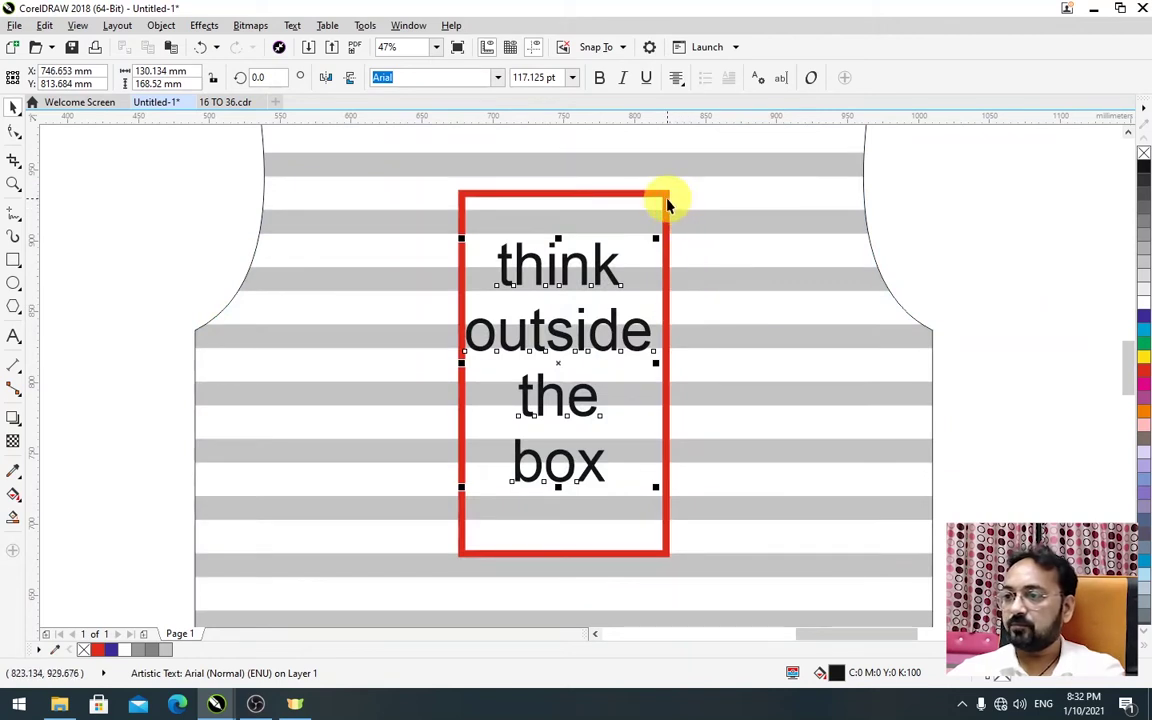
pyautogui.keyDown('shift'); pyautogui.click(667, 197); pyautogui.keyUp('shift')
pyautogui.press('c')
pyautogui.keyDown('shift'); pyautogui.click(666, 249); pyautogui.keyUp('shift')
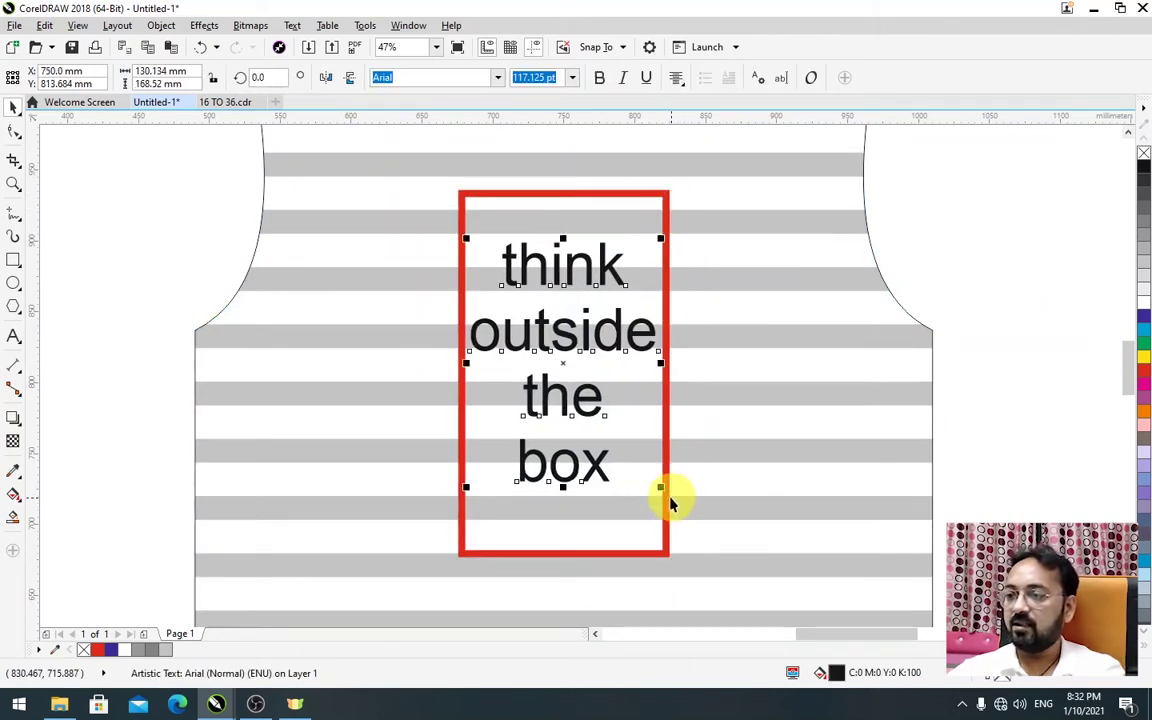
pyautogui.moveTo(664, 492); pyautogui.dragTo(766, 507)
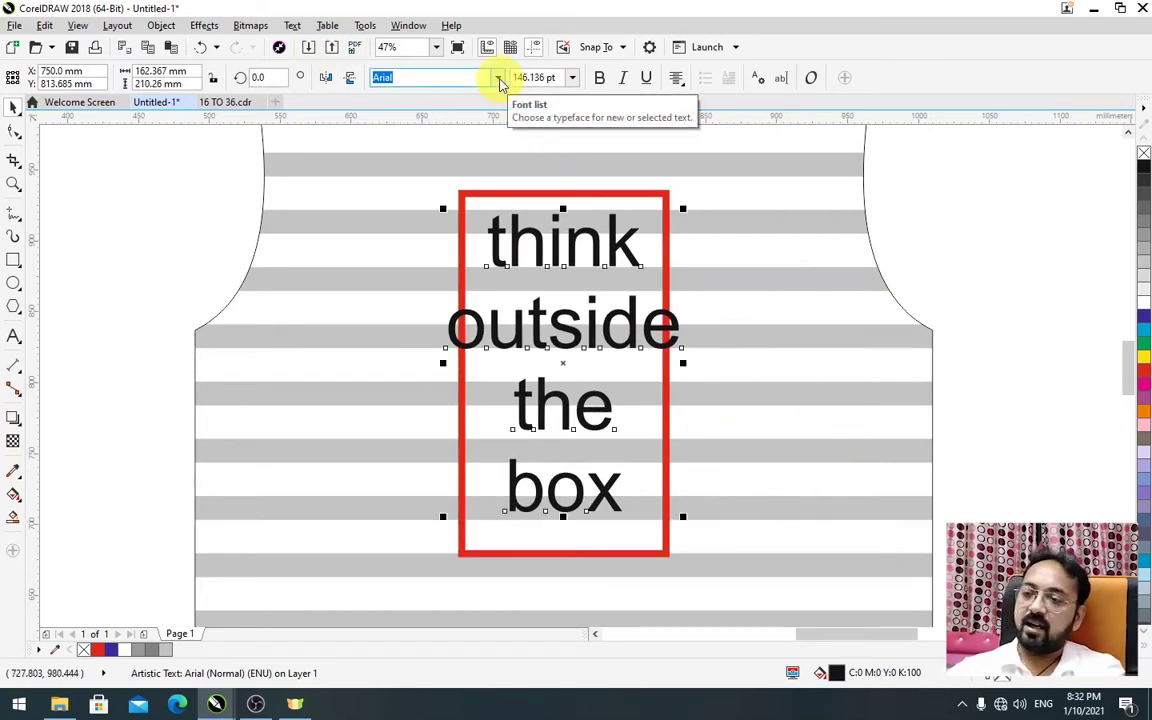
# - Change the text's font to Brush Hours
pyautogui.click(498, 79)
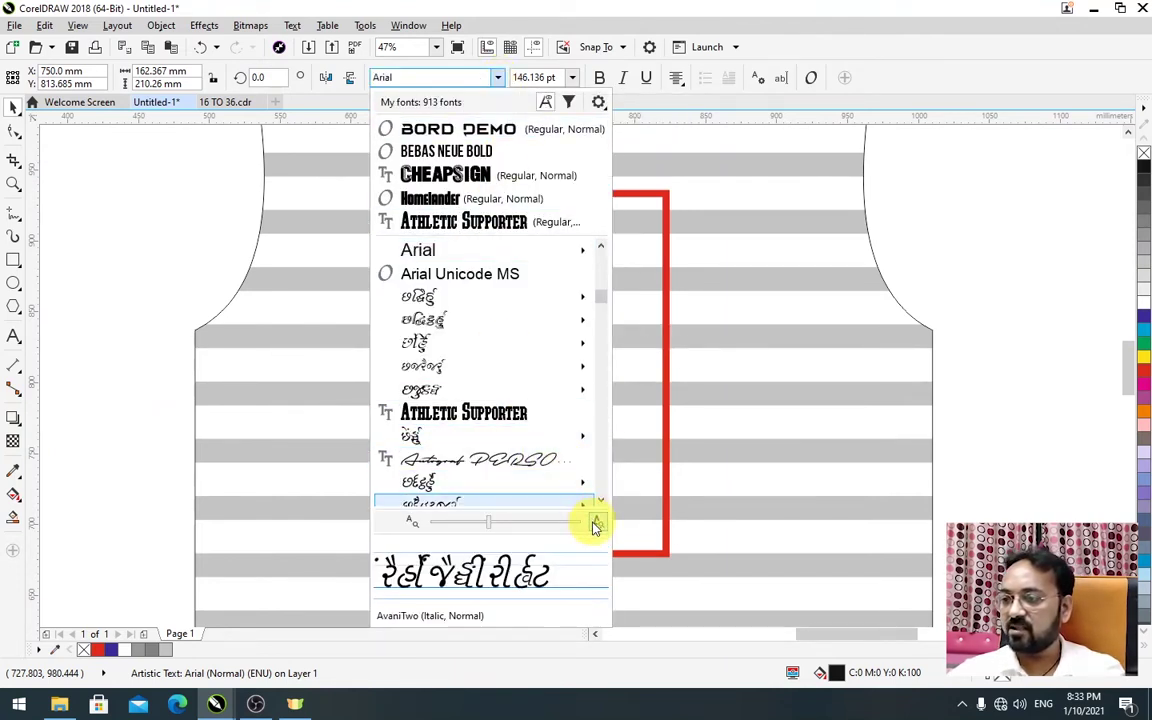
pyautogui.scroll(-2, 600, 505)
pyautogui.scroll(-7, 600, 505)
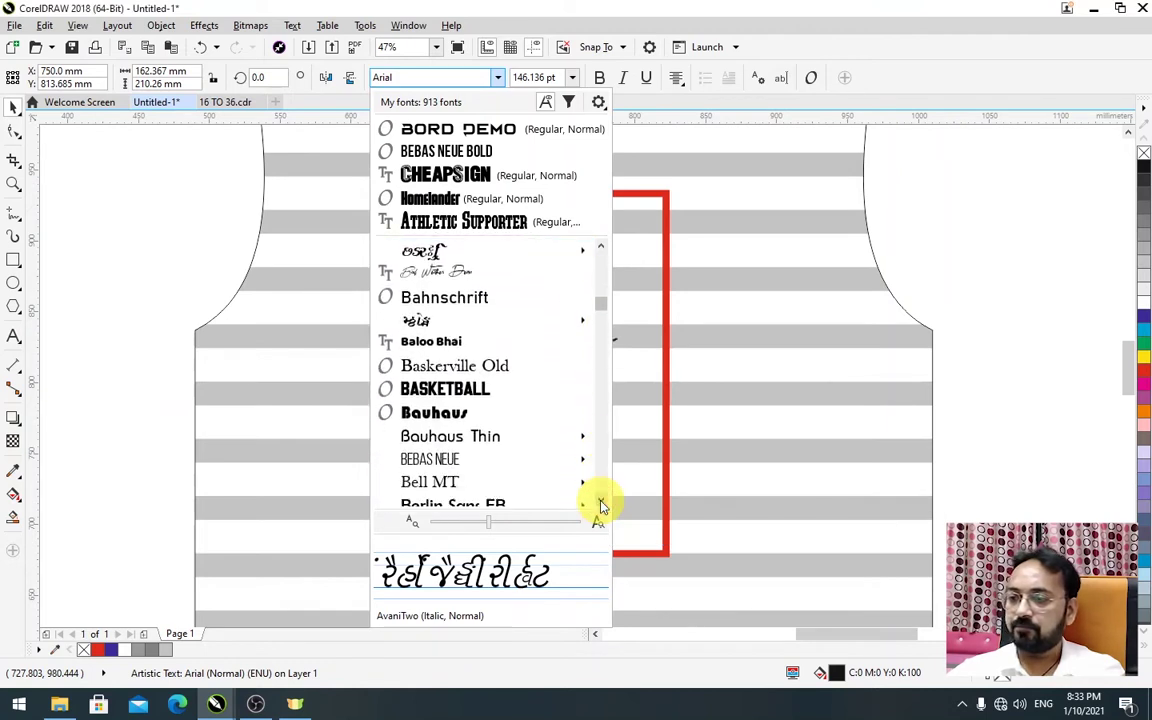
pyautogui.scroll(-4, 600, 505)
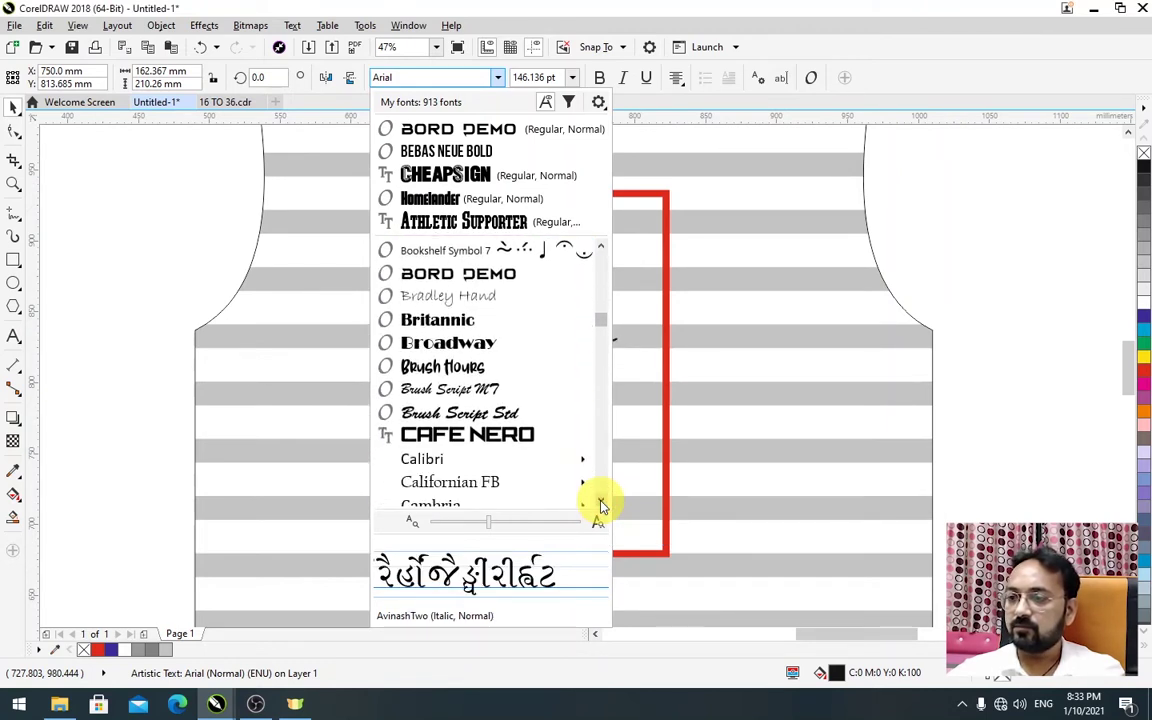
pyautogui.click(514, 367)
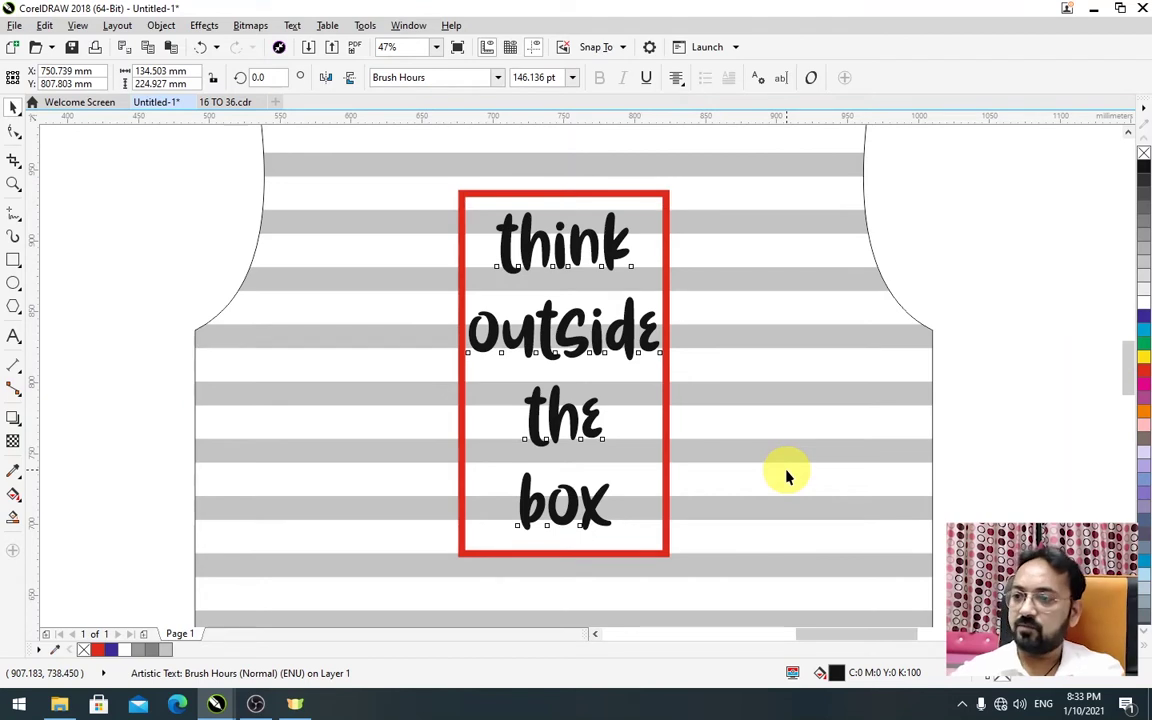
# - Break the four-line text apart into a separate text object for each word
pyautogui.click(522, 234)
pyautogui.hotkey('ctrl', 'j')
pyautogui.click(748, 553)
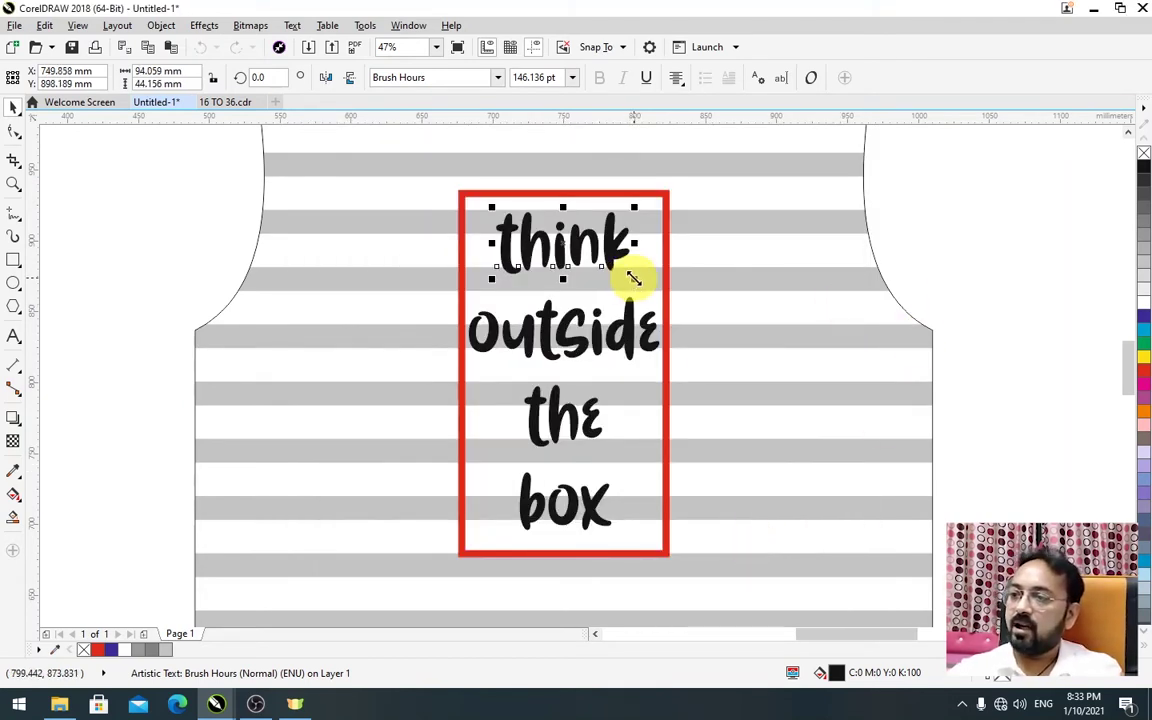
# - Enlarge "think" and "outside" beyond the frame's sides, with "outside" at about 232 pt and shifted slightly down
pyautogui.moveTo(634, 278); pyautogui.dragTo(713, 306)
pyautogui.click(635, 342)
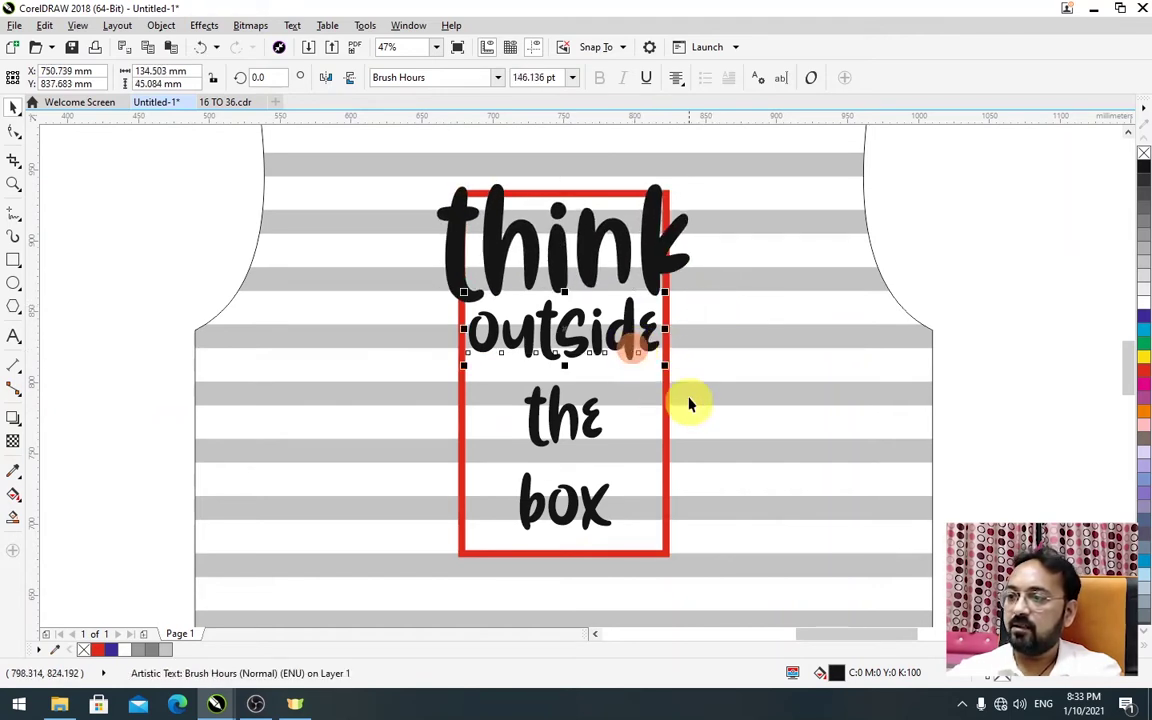
pyautogui.moveTo(667, 365); pyautogui.dragTo(718, 388)
pyautogui.moveTo(668, 314); pyautogui.dragTo(672, 328)
# - Enlarge "box" to about 307 pt and move it up, close below "the"
pyautogui.click(592, 515)
pyautogui.moveTo(616, 471); pyautogui.dragTo(668, 432)
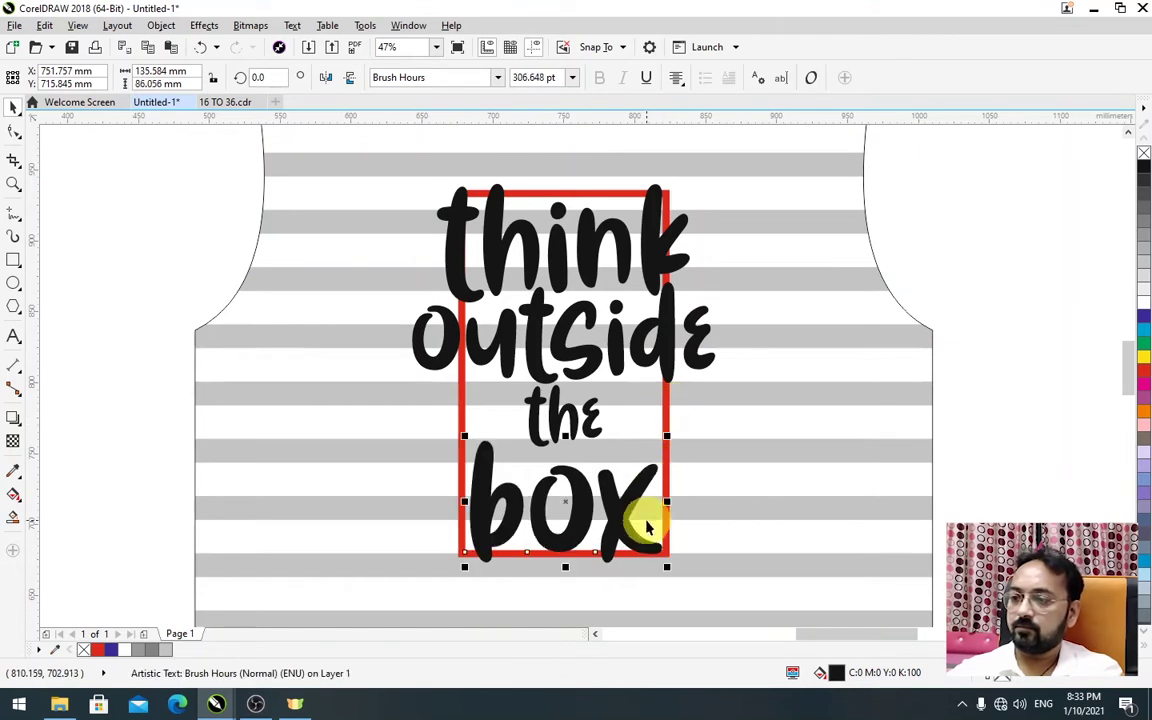
pyautogui.moveTo(638, 520); pyautogui.dragTo(636, 480)
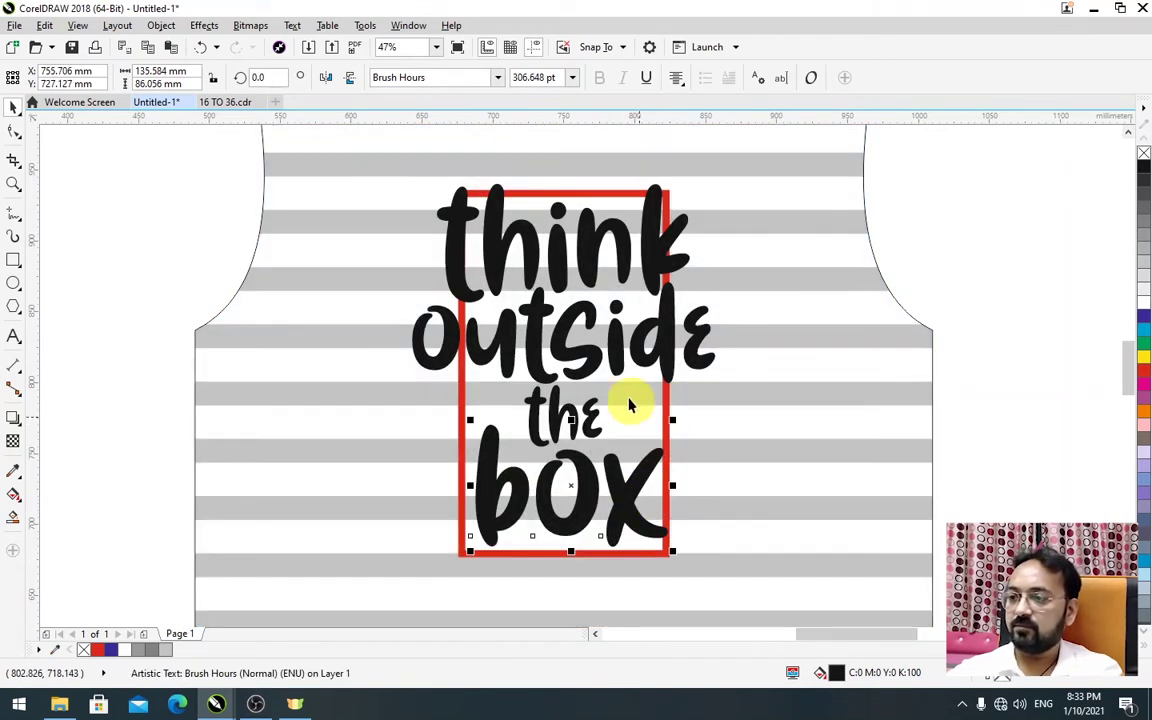
# - Select all four words and move them together slightly down over the frame
pyautogui.keyDown('shift'); pyautogui.click(598, 355); pyautogui.keyUp('shift')
pyautogui.keyDown('shift'); pyautogui.click(593, 425); pyautogui.keyUp('shift')
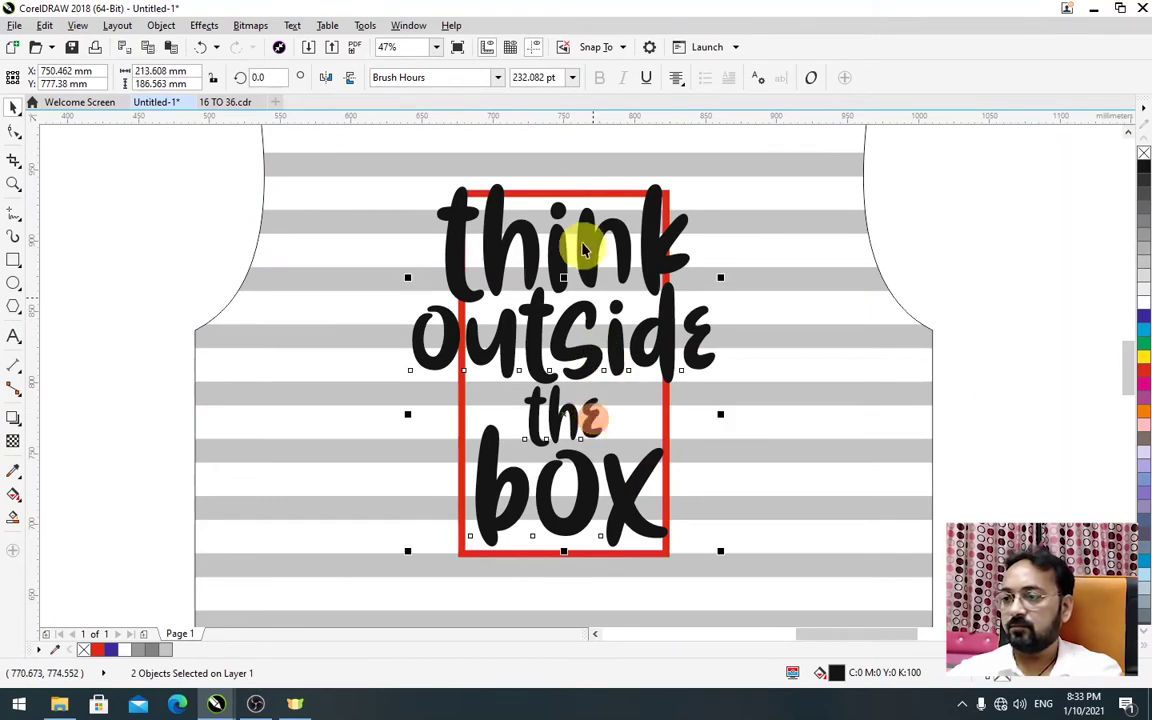
pyautogui.keyDown('shift'); pyautogui.click(586, 244); pyautogui.keyUp('shift')
pyautogui.moveTo(586, 249); pyautogui.dragTo(627, 278)
pyautogui.click(958, 231)
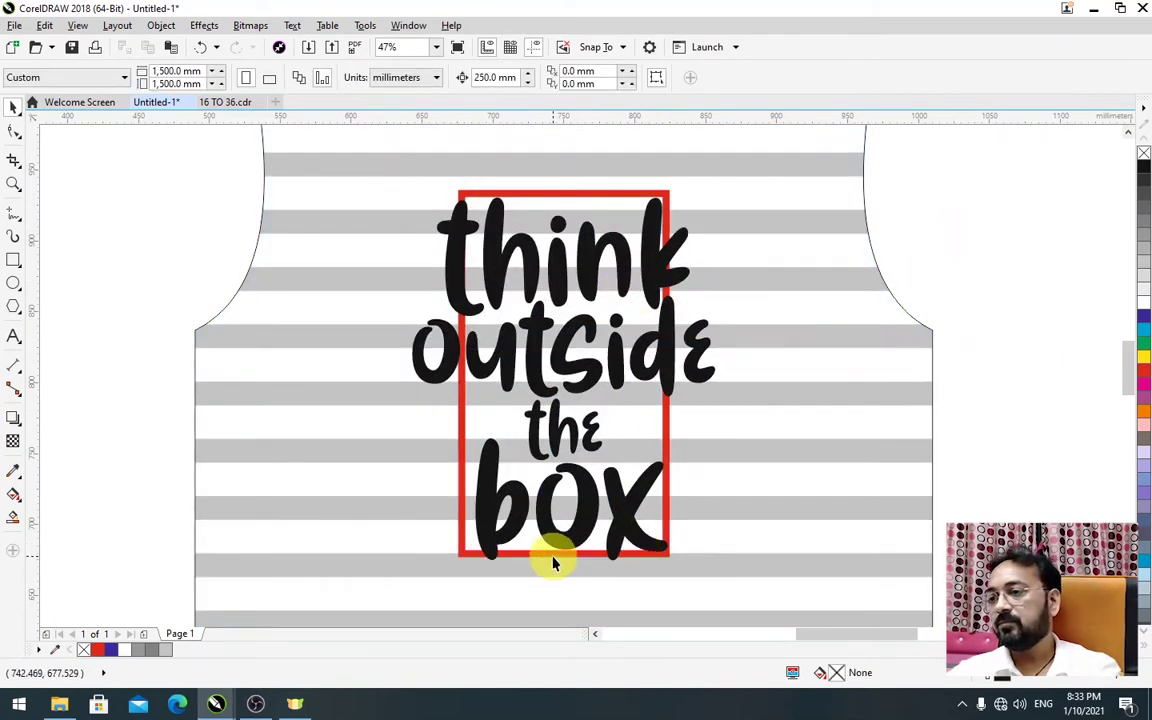
# - Shorten the red frame to about 203 mm high by moving its lower edge up and its upper edge down with the Shape tool
pyautogui.click(585, 192)
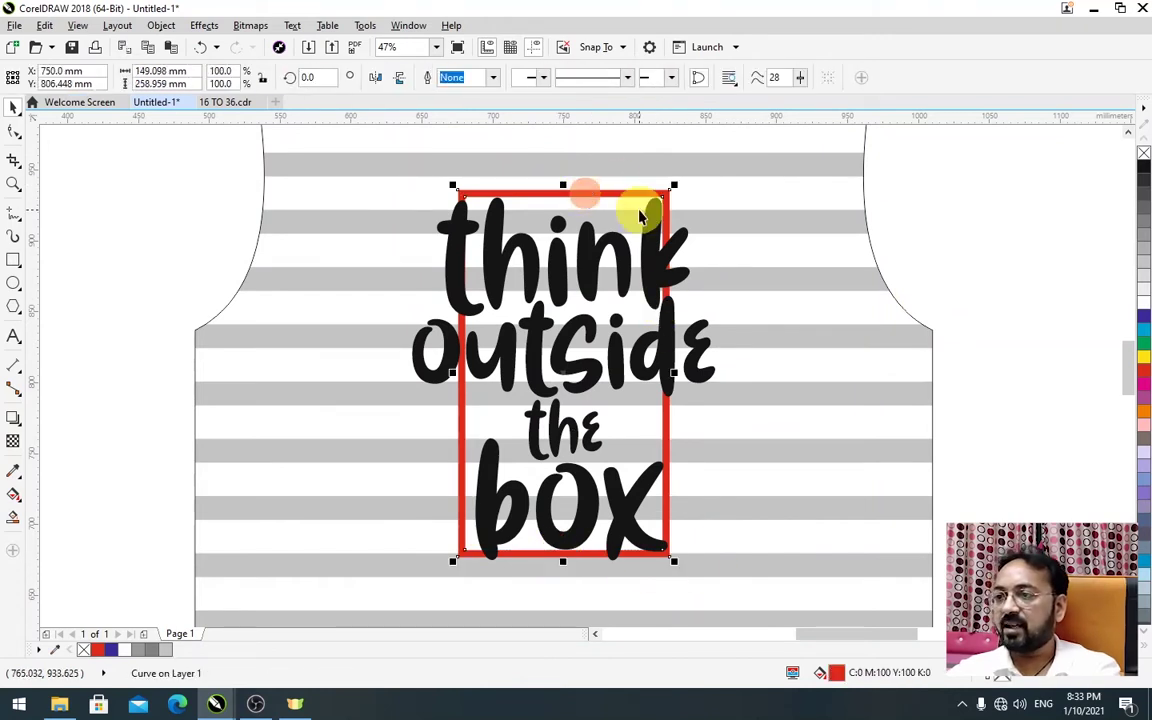
pyautogui.click(13, 130)
pyautogui.moveTo(373, 517); pyautogui.dragTo(746, 599)
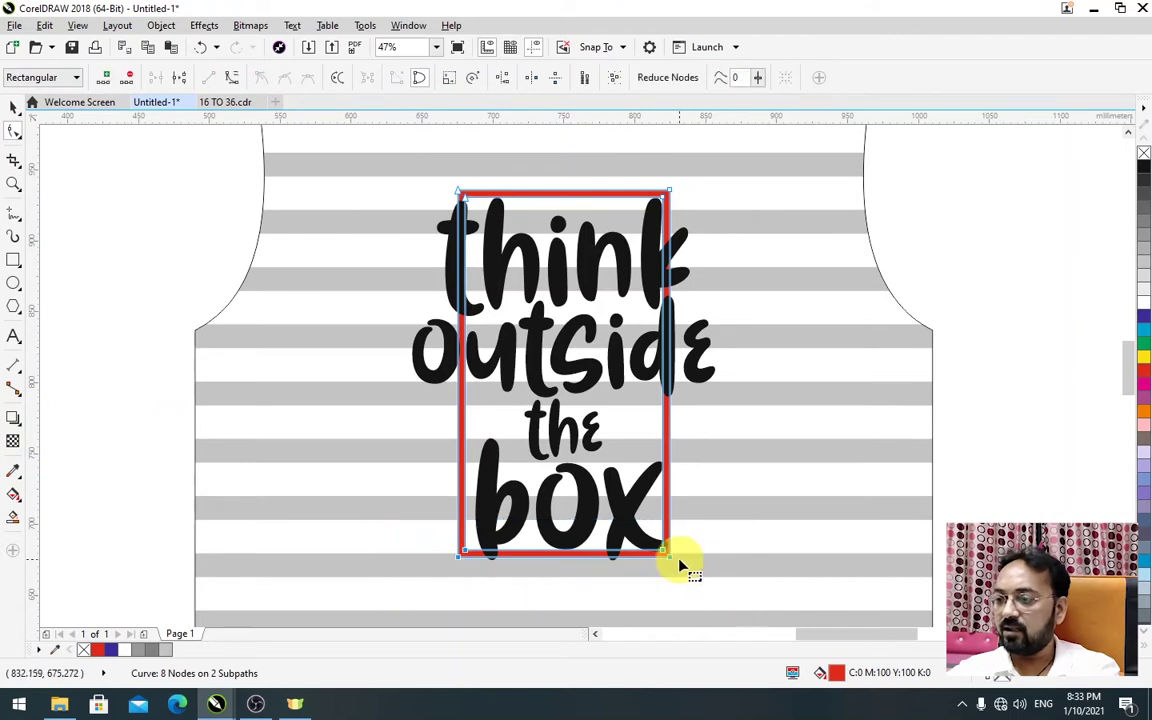
pyautogui.moveTo(670, 555); pyautogui.dragTo(669, 518)
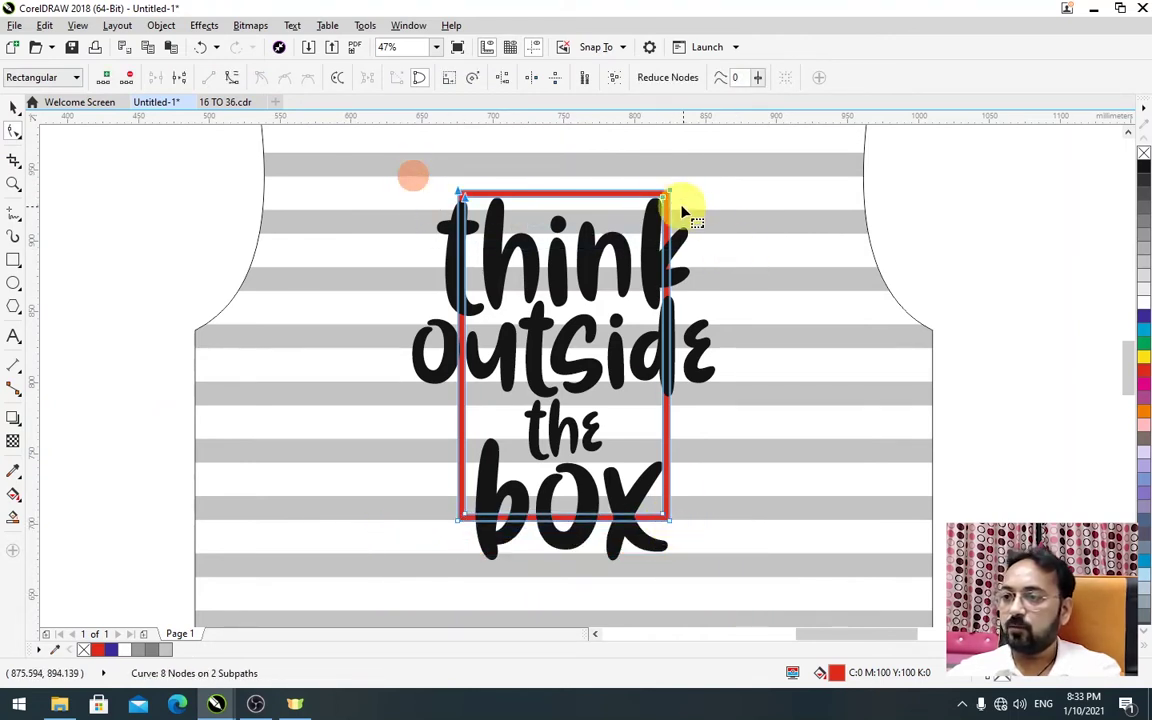
pyautogui.moveTo(668, 193); pyautogui.dragTo(674, 234)
pyautogui.press('space')
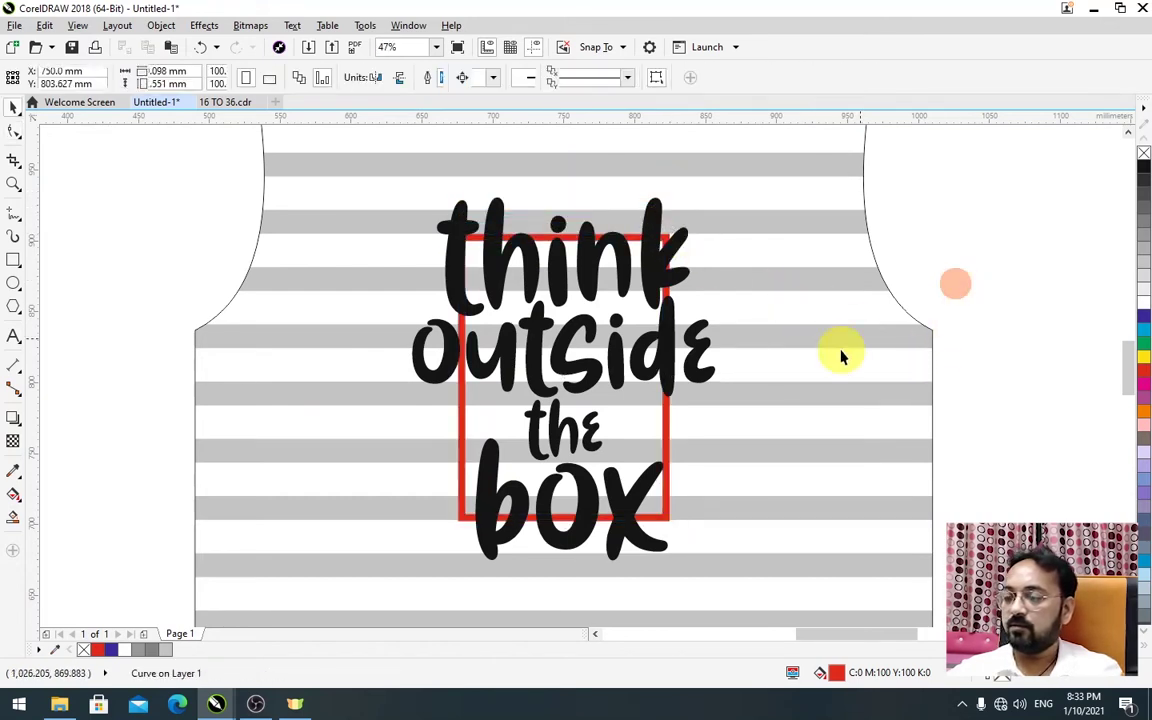
pyautogui.press('Escape')
# - Move the words "think" and "box" slightly up to even out the spacing between the lines
pyautogui.click(522, 249)
pyautogui.hotkey('shift', 'pagedown')
pyautogui.moveTo(527, 250); pyautogui.dragTo(516, 246)
pyautogui.moveTo(543, 498); pyautogui.dragTo(533, 490)
pyautogui.click(775, 478)
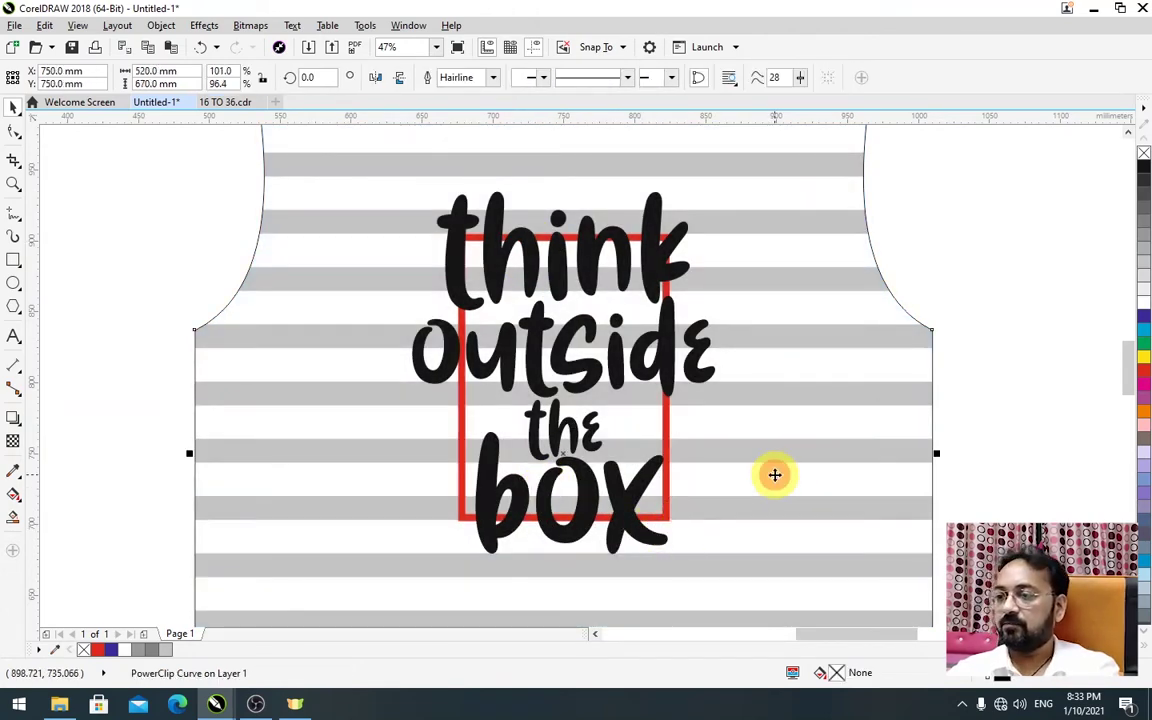
# - Fill all four words with the dark olive grey C:0 M:0 Y:20 K:80
pyautogui.press('F3')
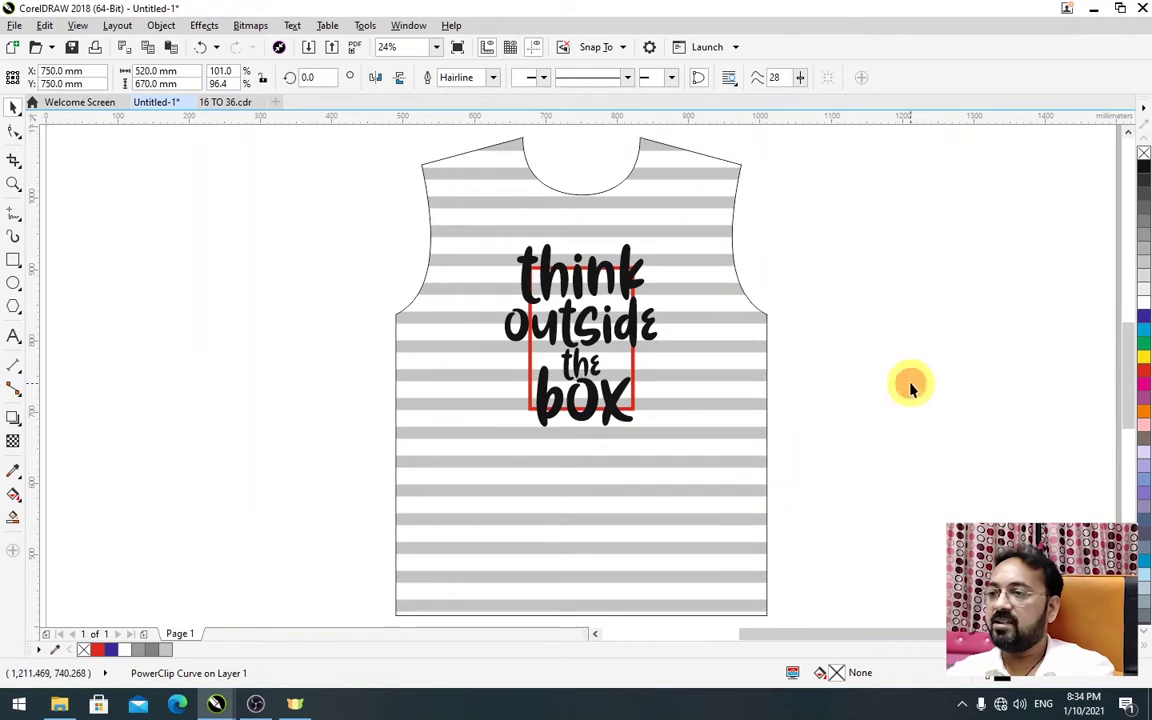
pyautogui.click(907, 383)
pyautogui.moveTo(355, 195); pyautogui.dragTo(841, 442)
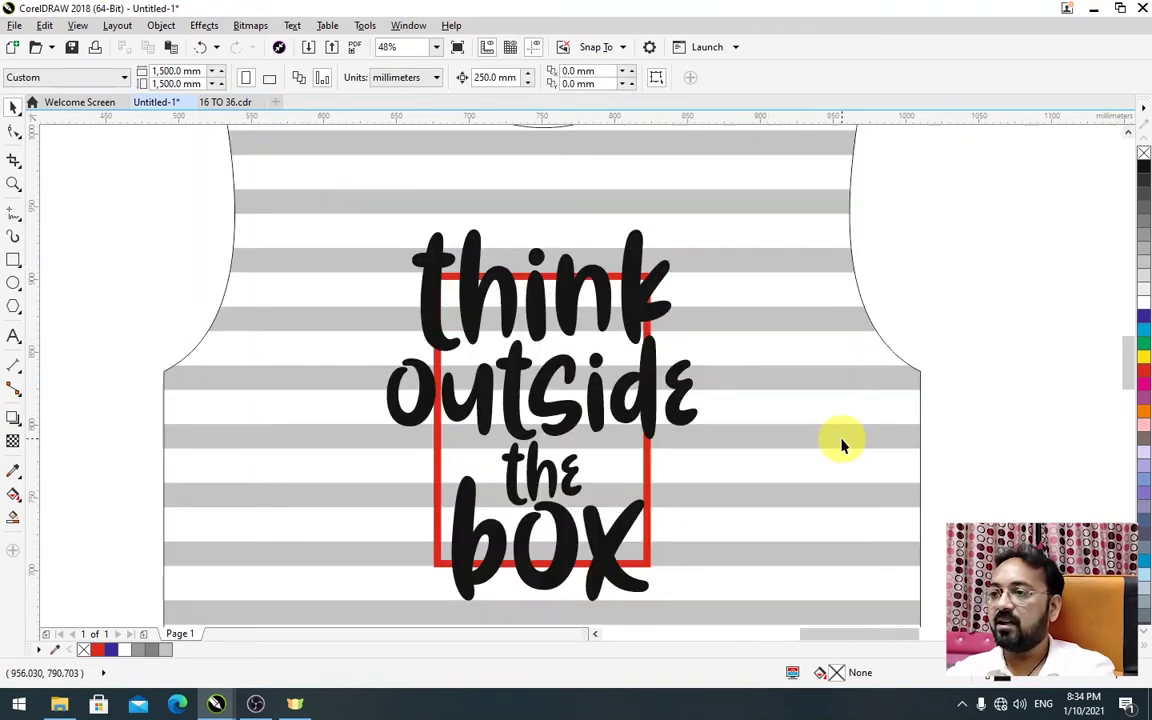
pyautogui.press('space')
pyautogui.click(650, 316)
pyautogui.keyDown('shift'); pyautogui.click(658, 386); pyautogui.keyUp('shift')
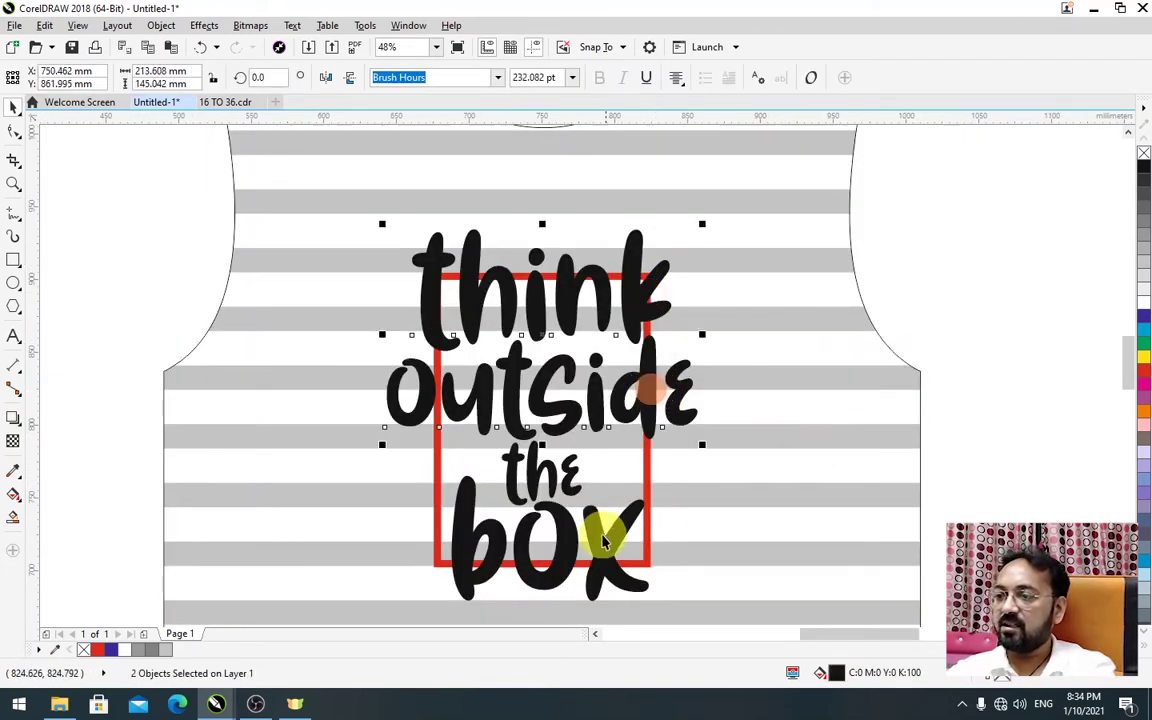
pyautogui.keyDown('shift'); pyautogui.click(567, 472); pyautogui.keyUp('shift')
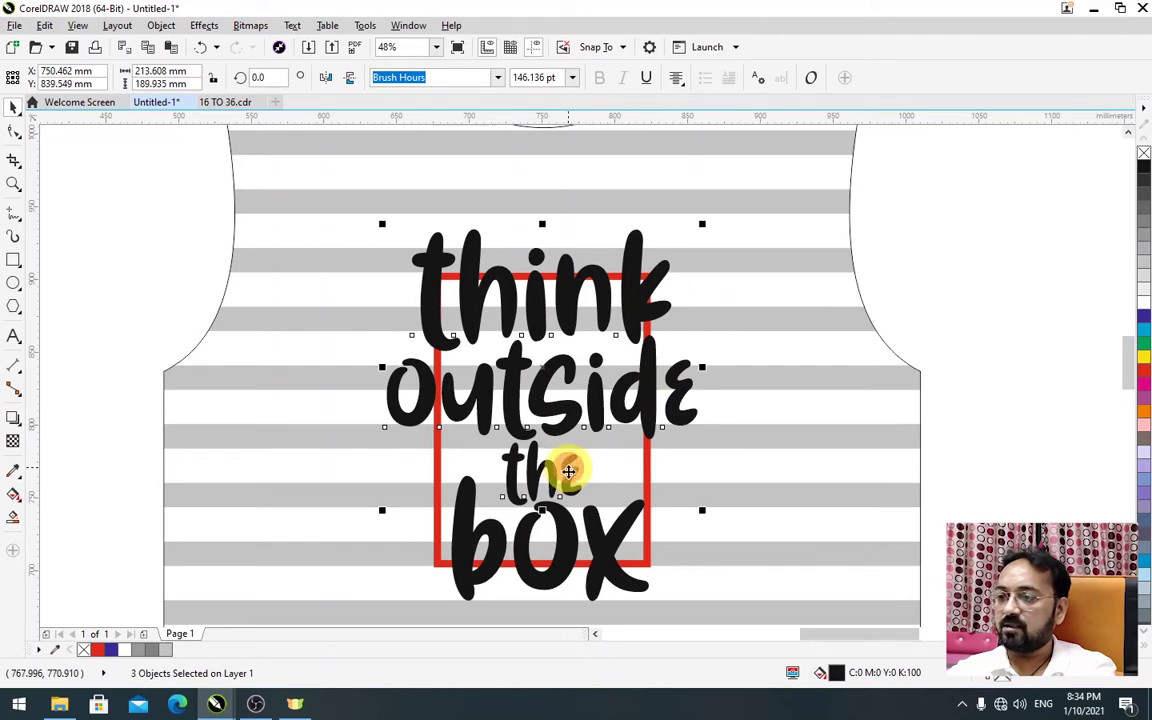
pyautogui.keyDown('shift'); pyautogui.click(599, 540); pyautogui.keyUp('shift')
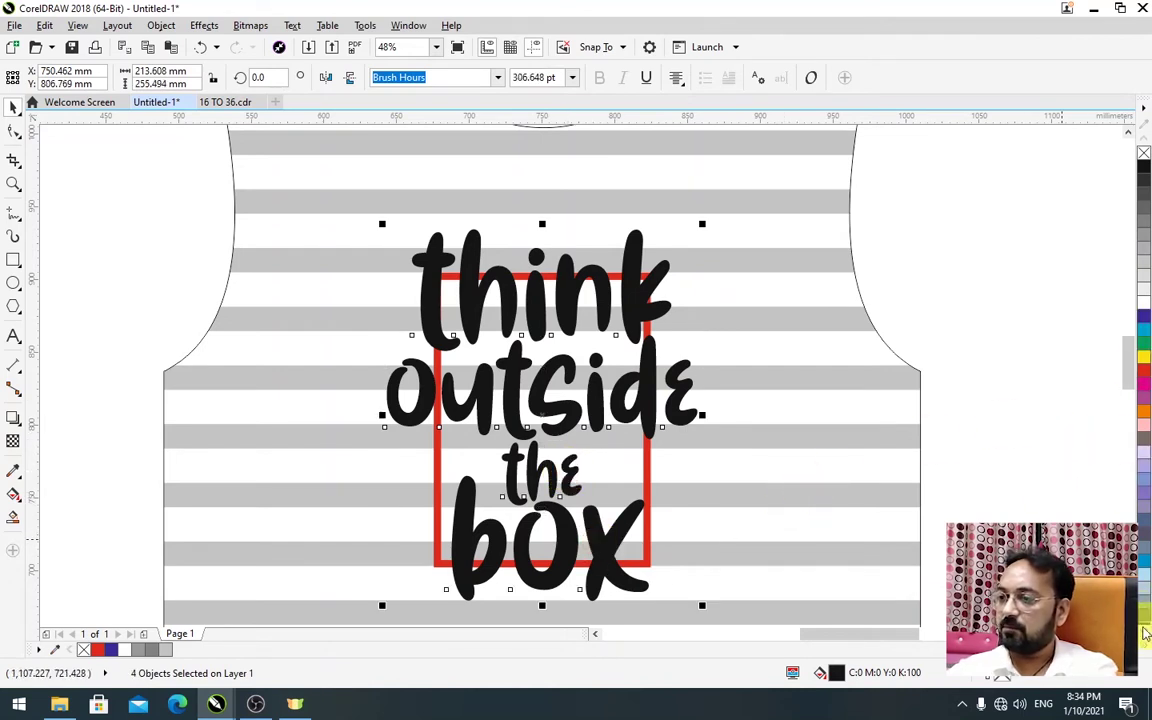
pyautogui.click(1146, 648)
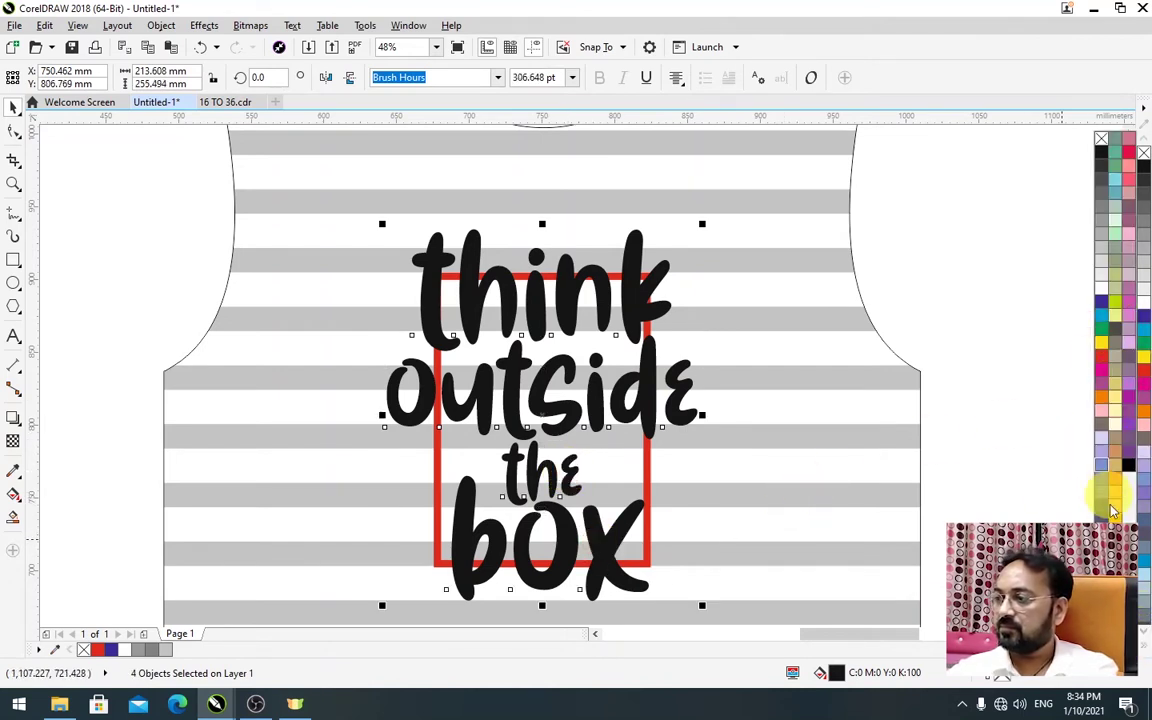
pyautogui.click(1129, 408)
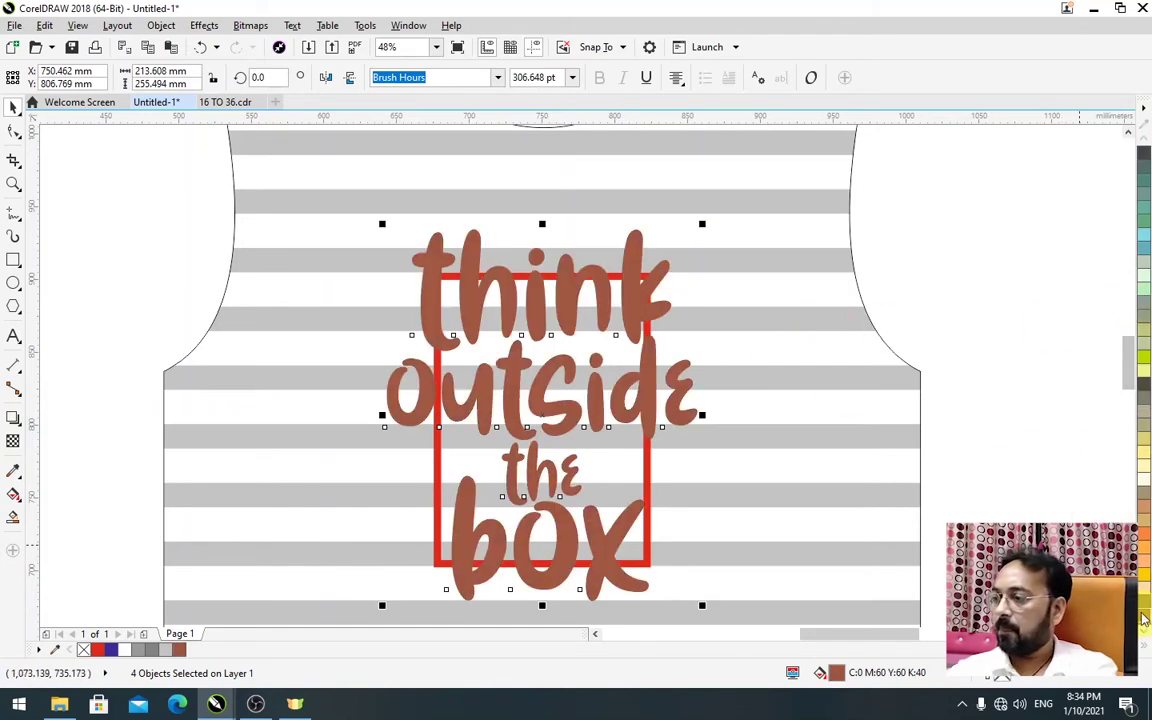
pyautogui.click(1144, 385)
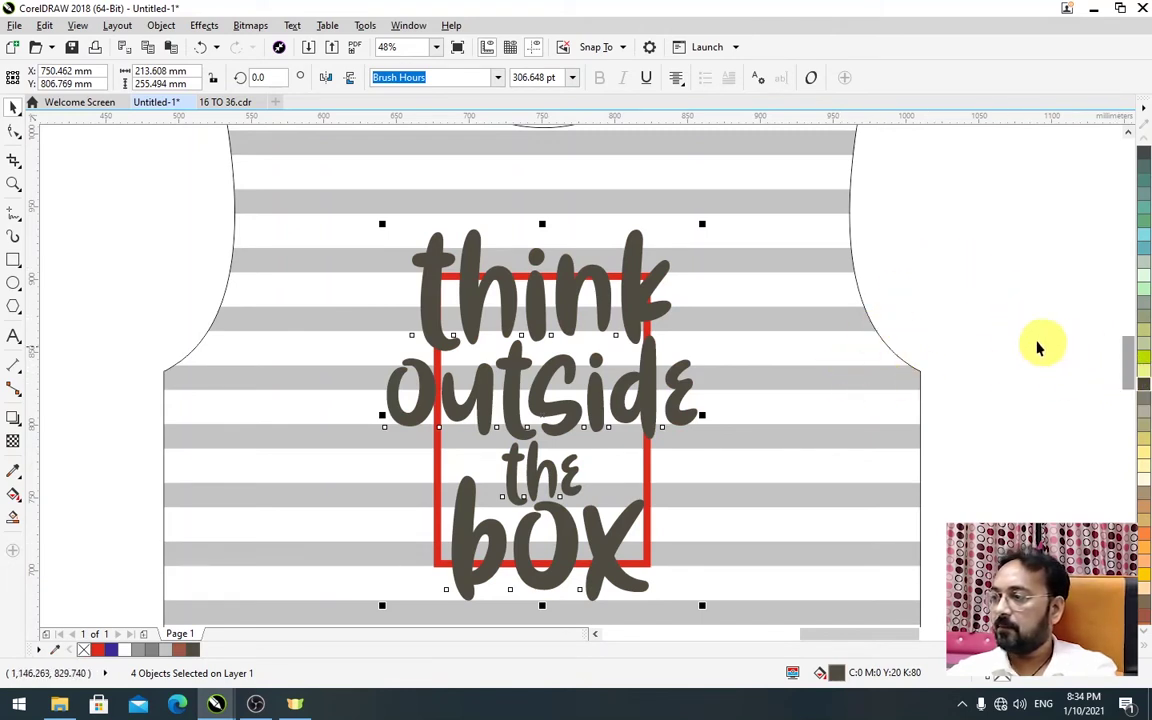
pyautogui.click(935, 231)
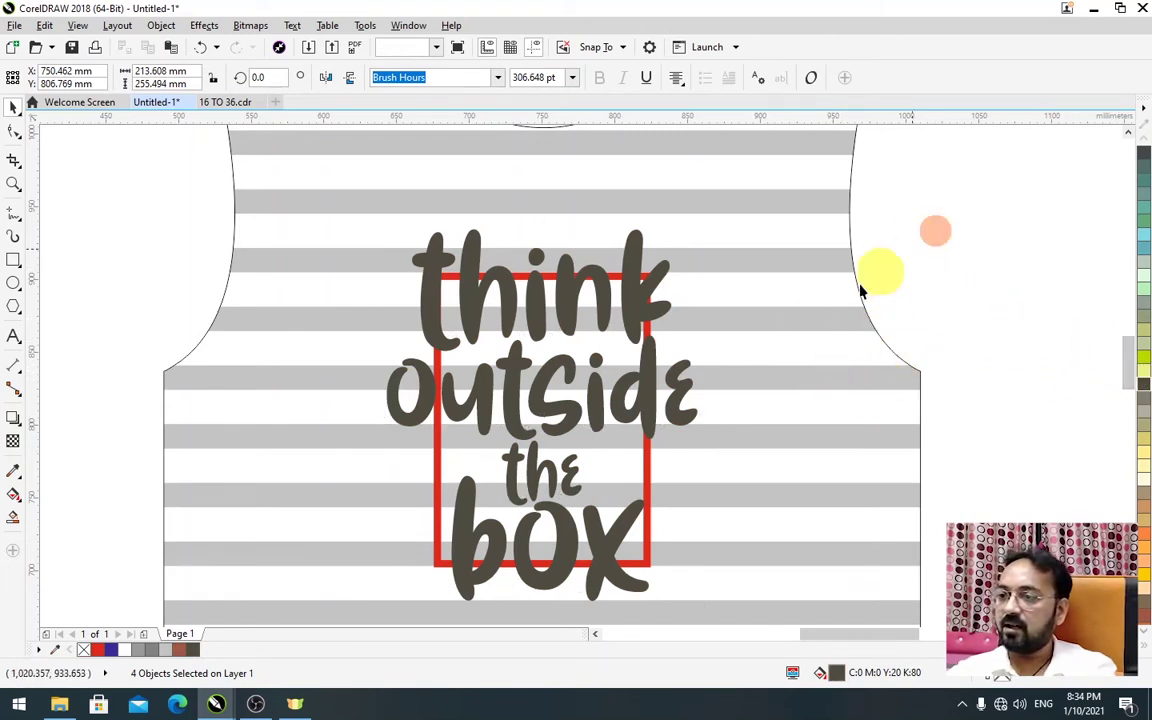
# - Try a cyan fill on the rectangular frame
pyautogui.click(647, 456)
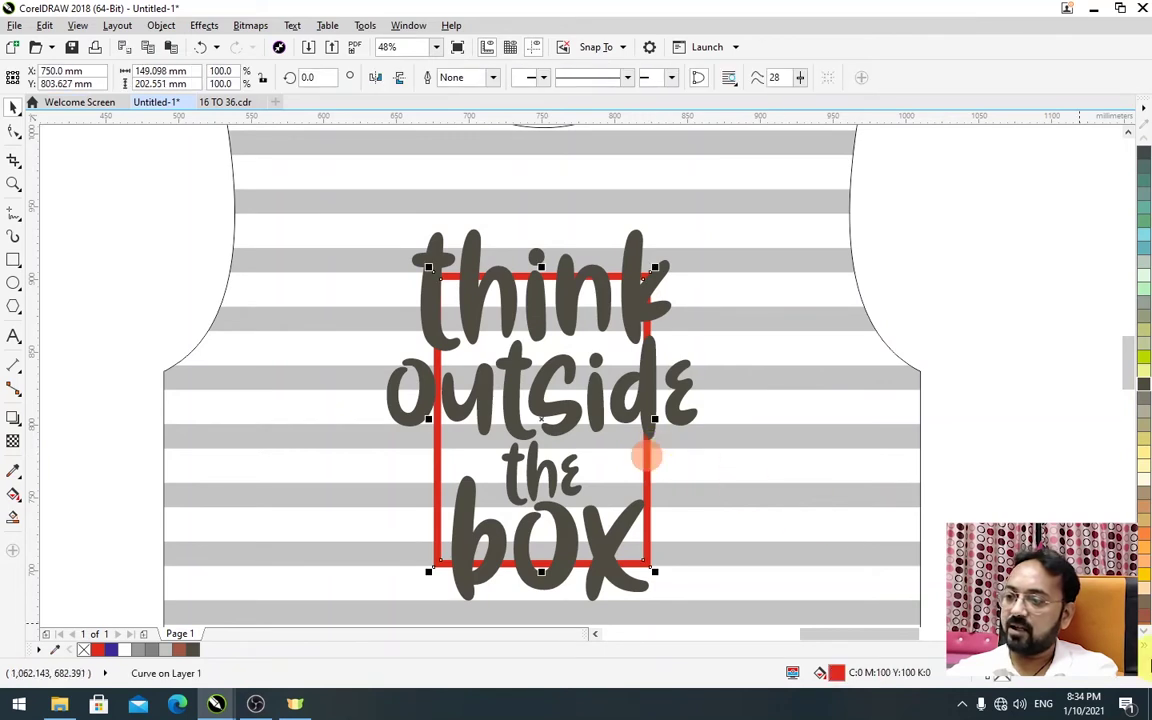
pyautogui.click(1147, 655)
pyautogui.rightClick(1101, 316)
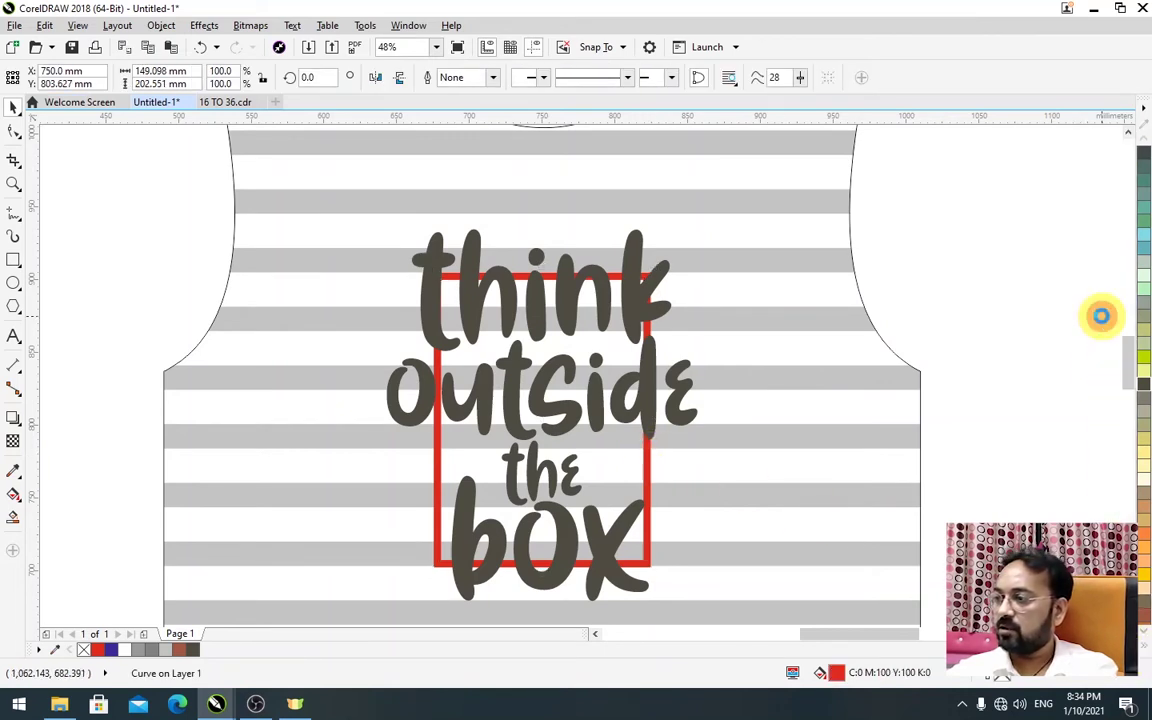
pyautogui.click(965, 322)
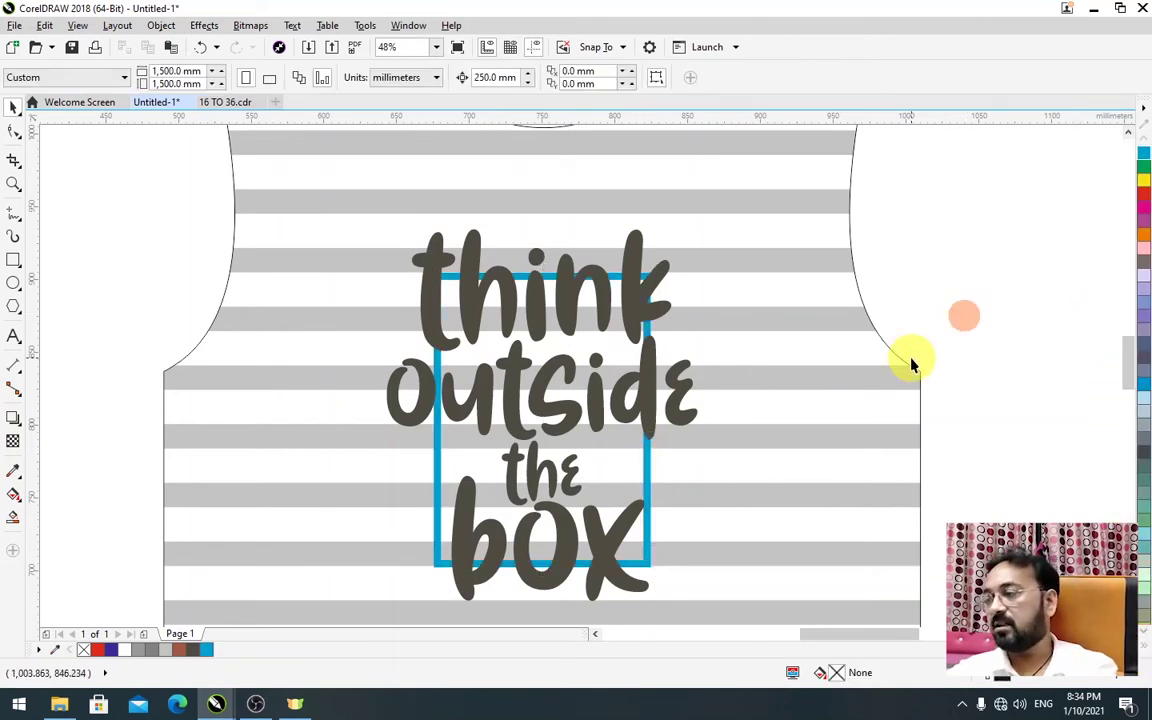
# - Fill the rectangular frame with red again
pyautogui.click(645, 472)
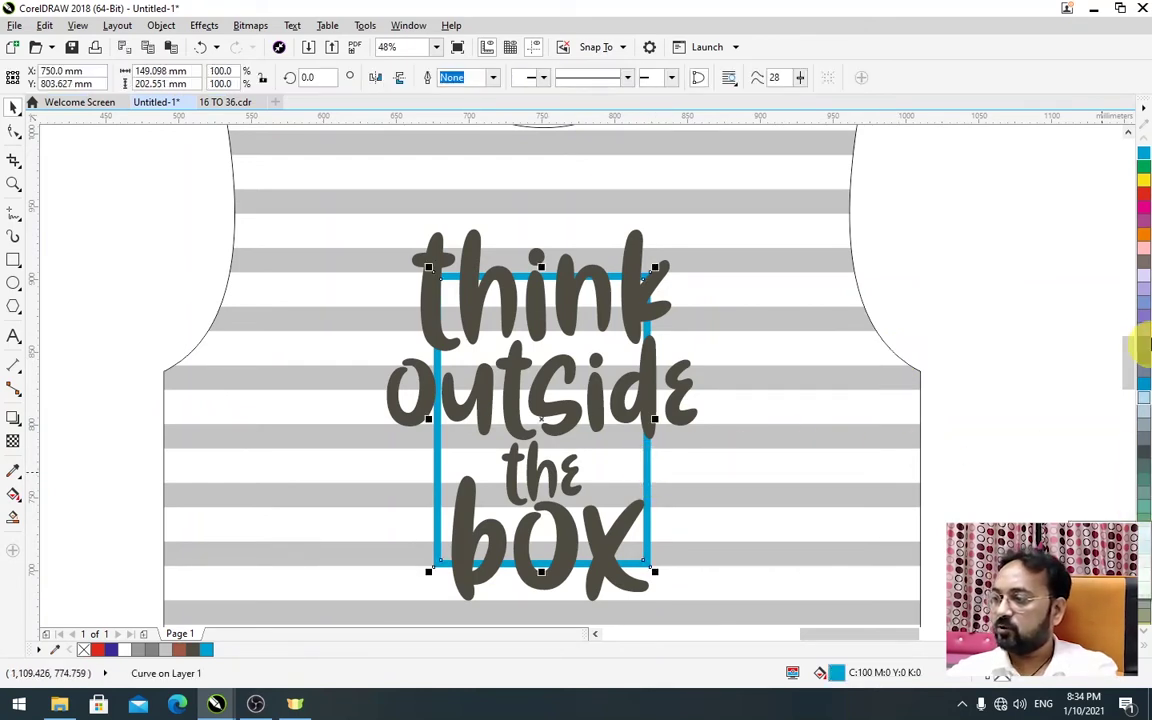
pyautogui.rightClick(1146, 205)
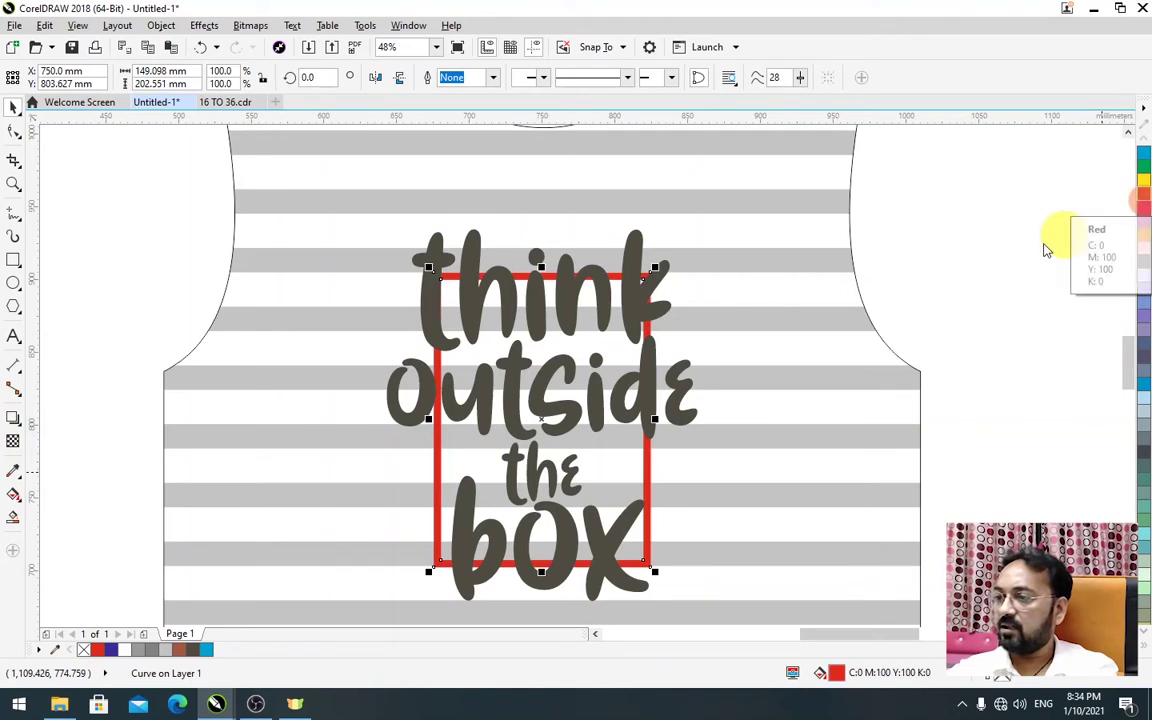
pyautogui.click(921, 287)
# - Group the frame with the four words and place a copy of the group beside the shirt, to its left
pyautogui.click(823, 329)
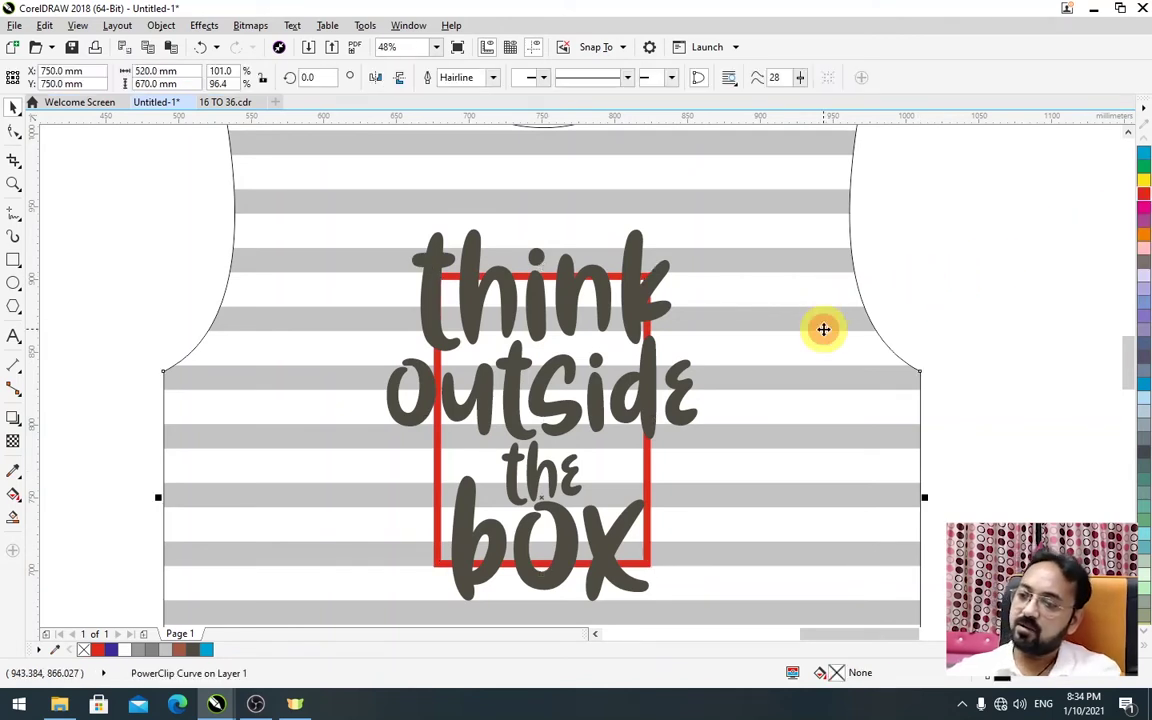
pyautogui.scroll(-2, 807, 340)
pyautogui.click(826, 326)
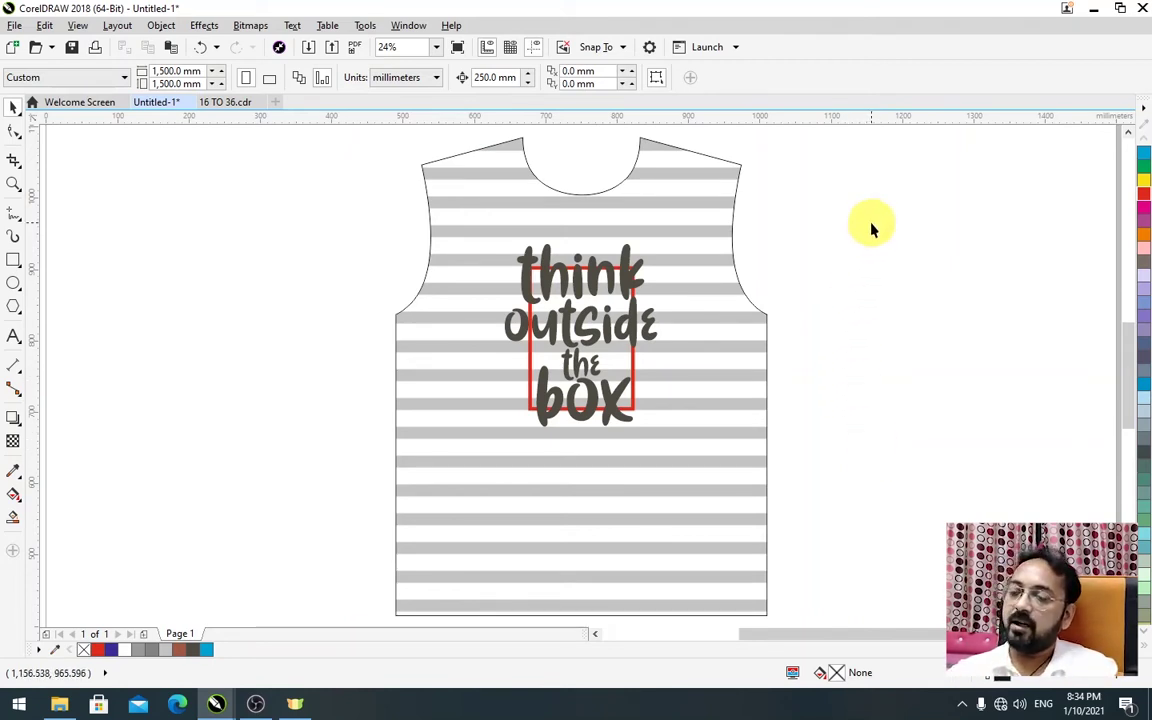
pyautogui.moveTo(871, 219); pyautogui.dragTo(471, 489)
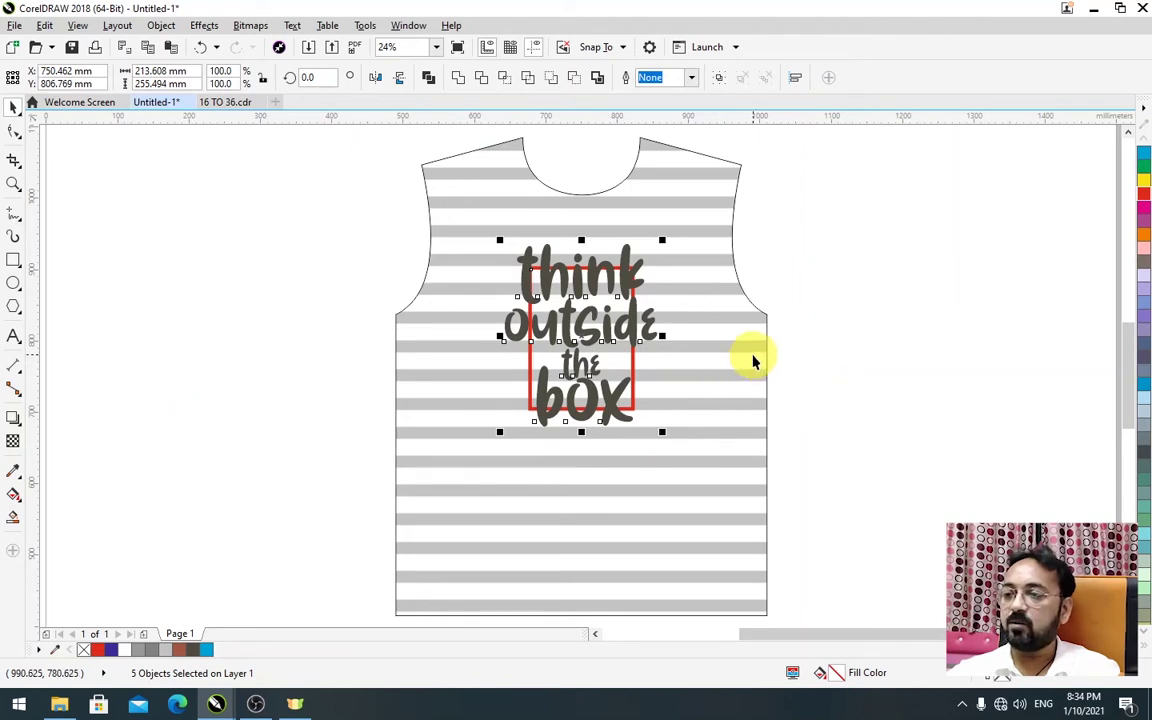
pyautogui.press('g')
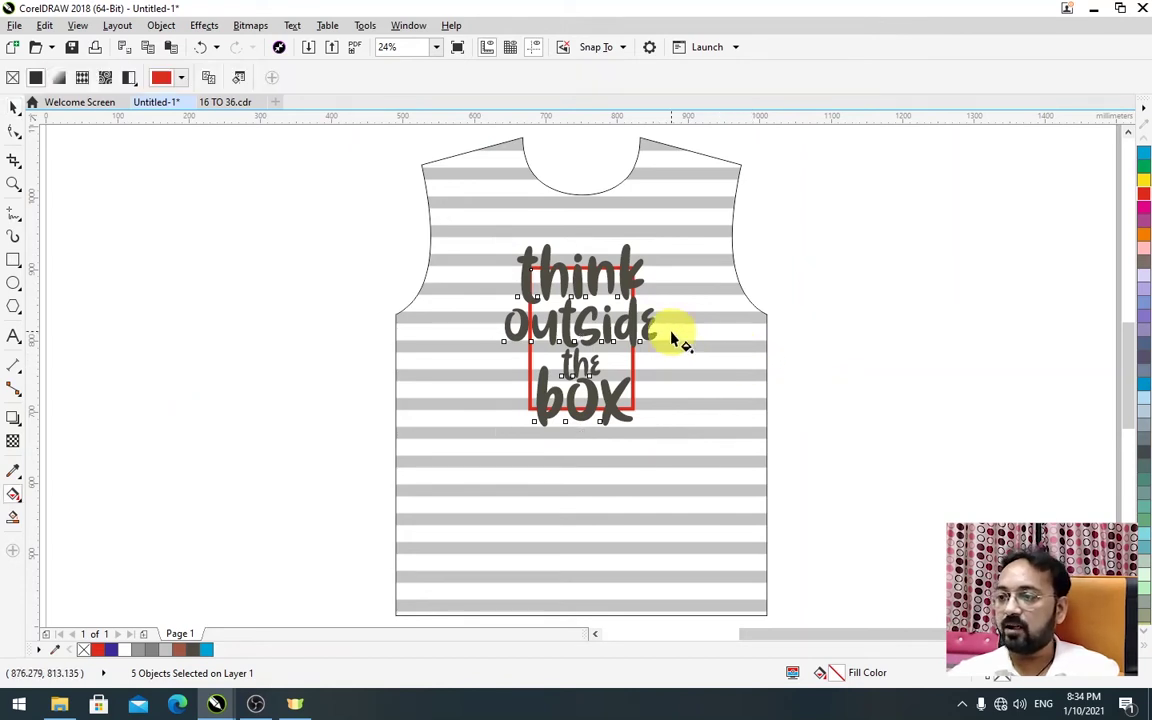
pyautogui.press('space')
pyautogui.hotkey('ctrl', 'g')
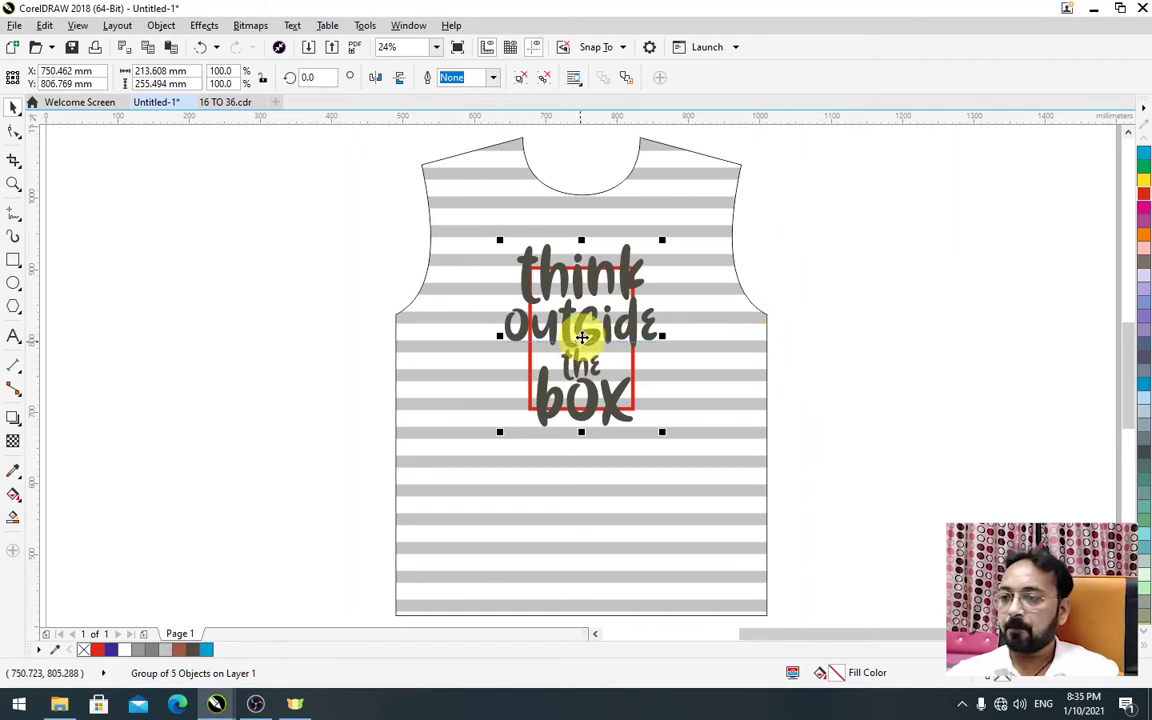
pyautogui.moveTo(582, 337); pyautogui.dragTo(183, 367)
pyautogui.click(329, 386)
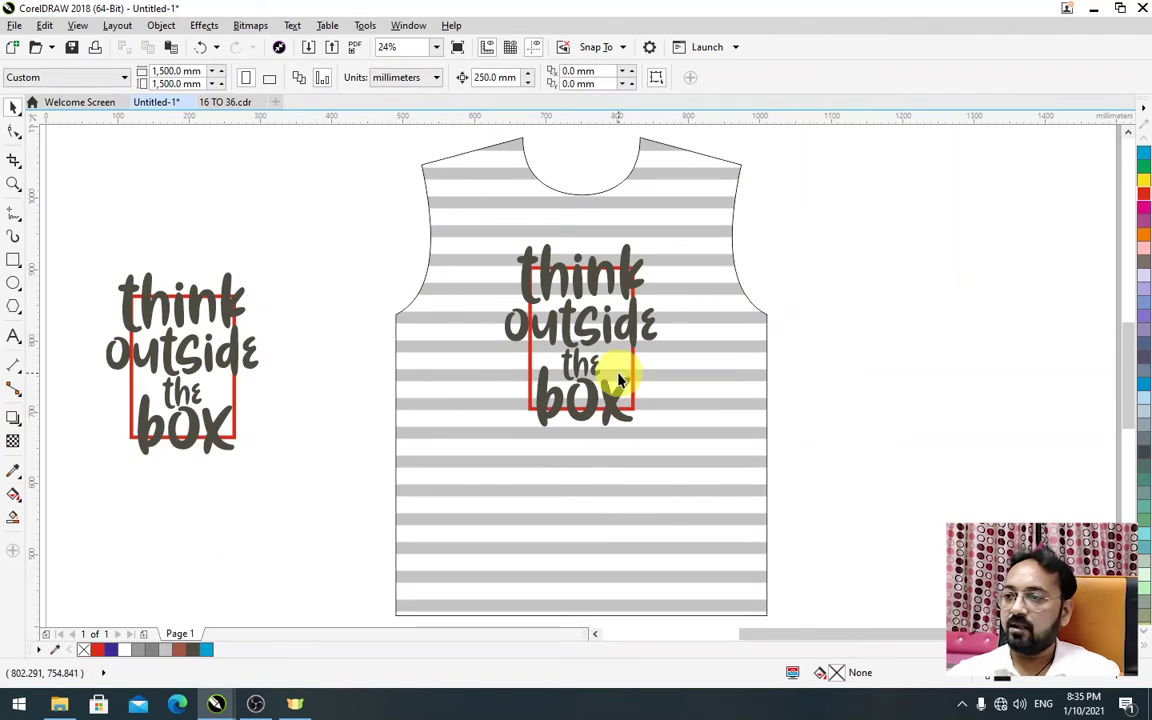
# - Move the striped shirt with its chest print to the page's right edge and shift the separate print copy slightly right
pyautogui.scroll(-2, 650, 380)
pyautogui.moveTo(746, 185); pyautogui.dragTo(465, 561)
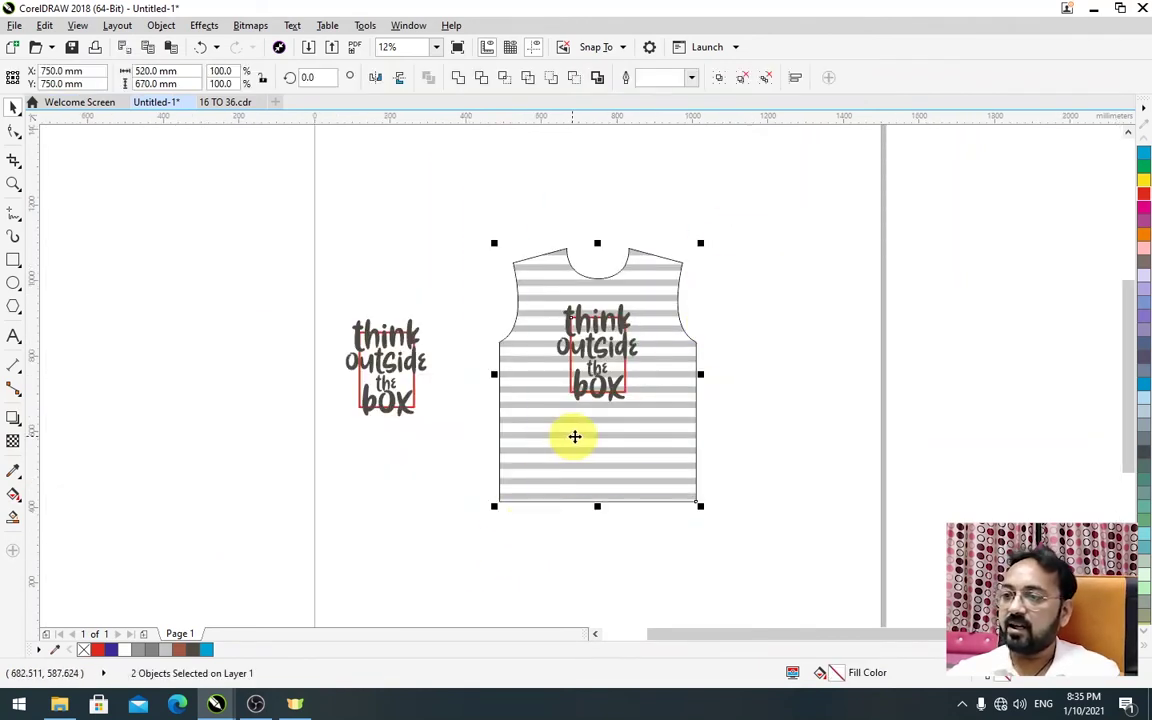
pyautogui.moveTo(575, 436); pyautogui.dragTo(761, 428)
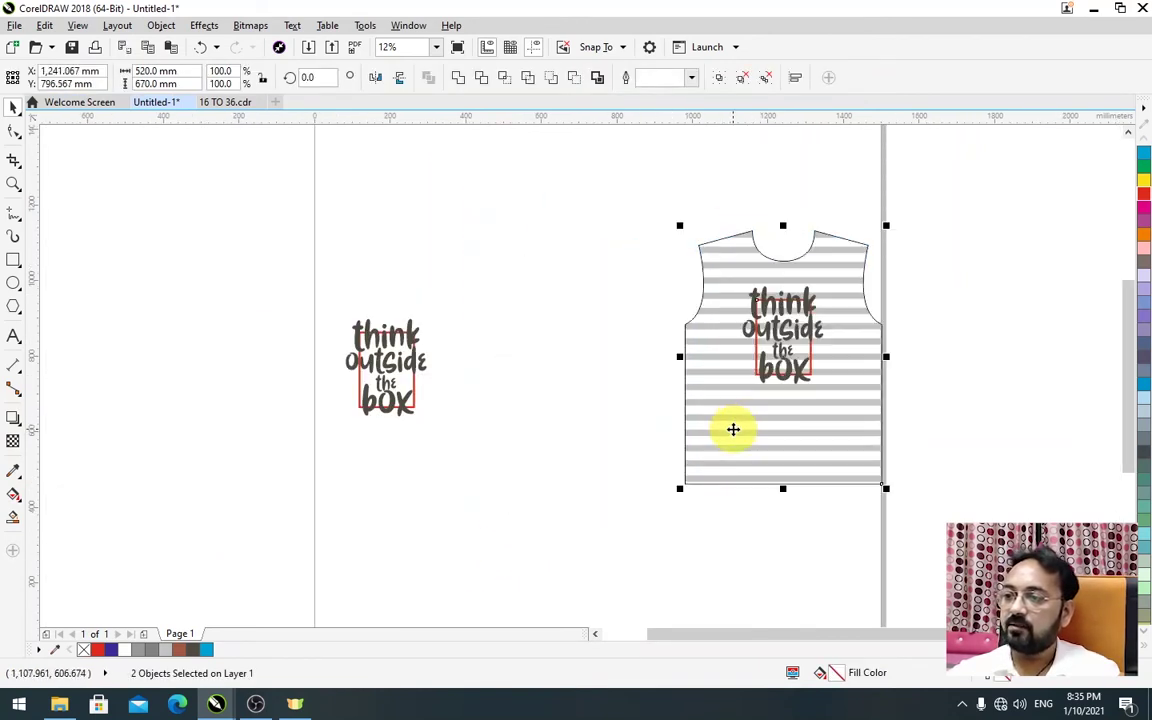
pyautogui.click(515, 333)
pyautogui.moveTo(394, 333); pyautogui.dragTo(418, 331)
pyautogui.press('z')
pyautogui.moveTo(339, 285); pyautogui.dragTo(542, 444)
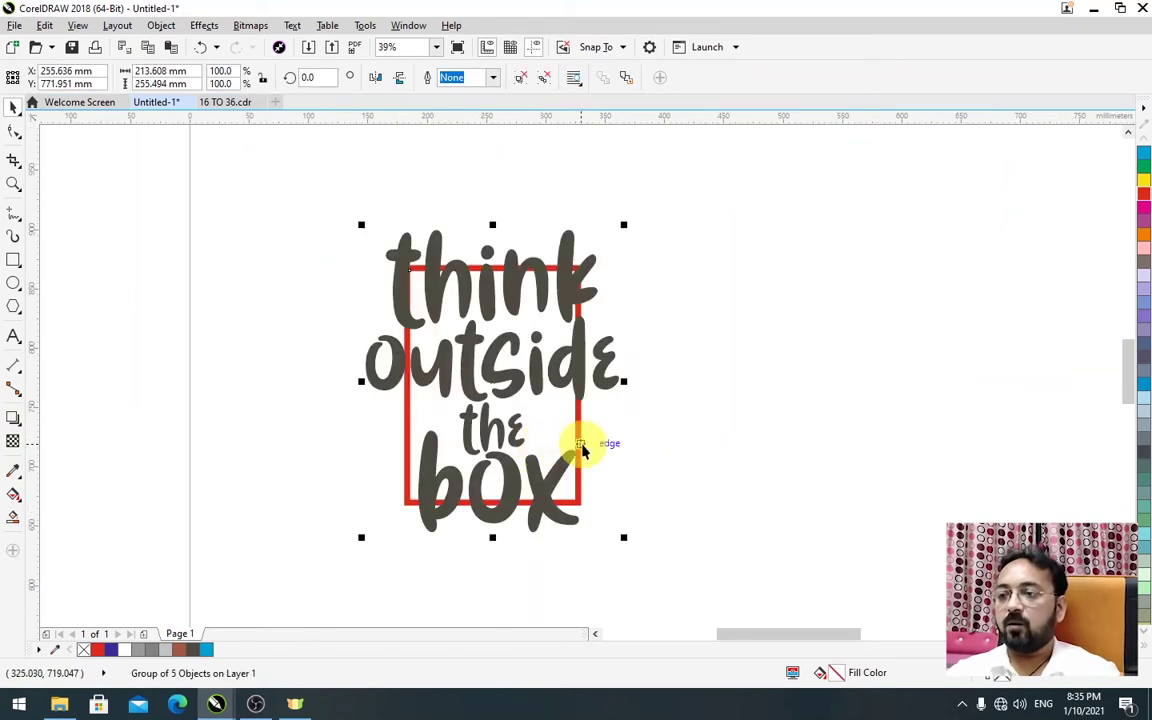
# - Draw a vertical line about 15 mm long above and to the left of the word "think" in the separate print
pyautogui.click(737, 378)
pyautogui.click(501, 284)
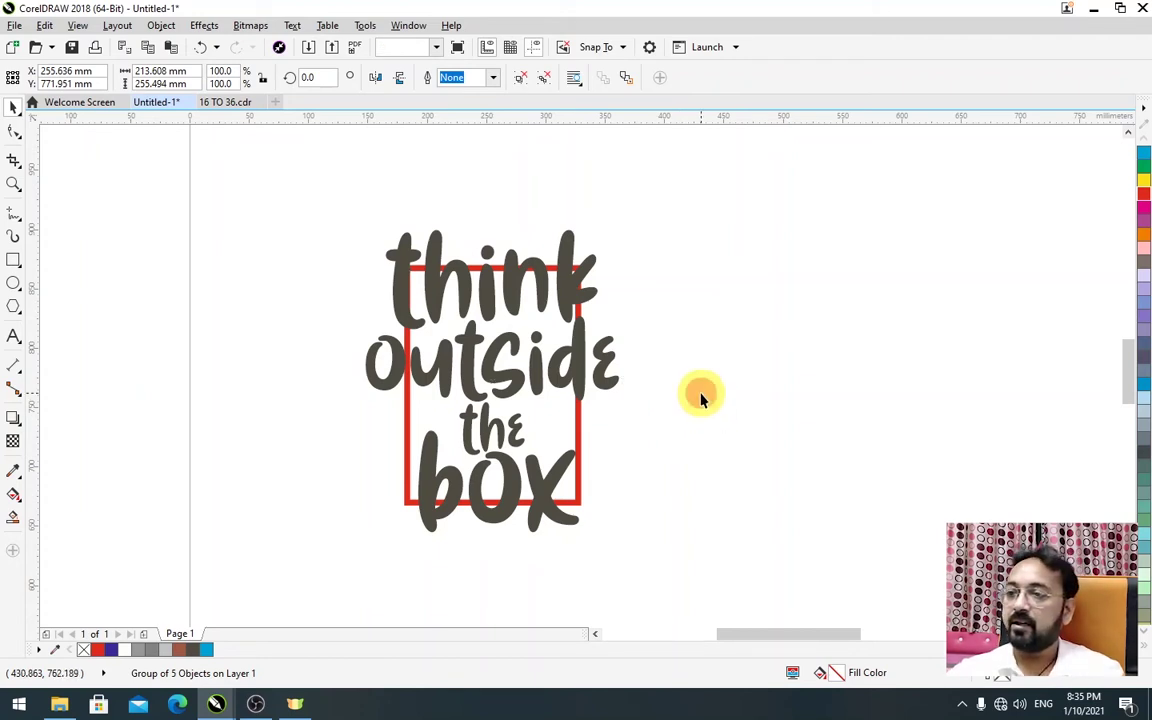
pyautogui.click(691, 396)
pyautogui.press('z')
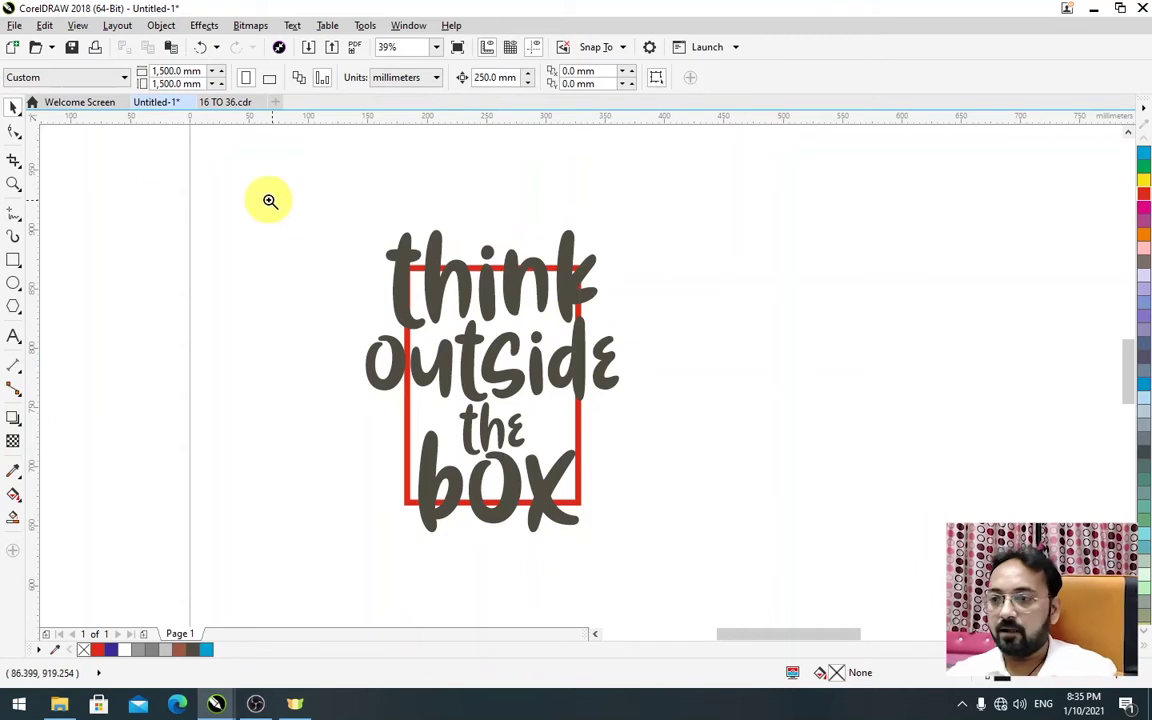
pyautogui.moveTo(246, 181); pyautogui.dragTo(698, 342)
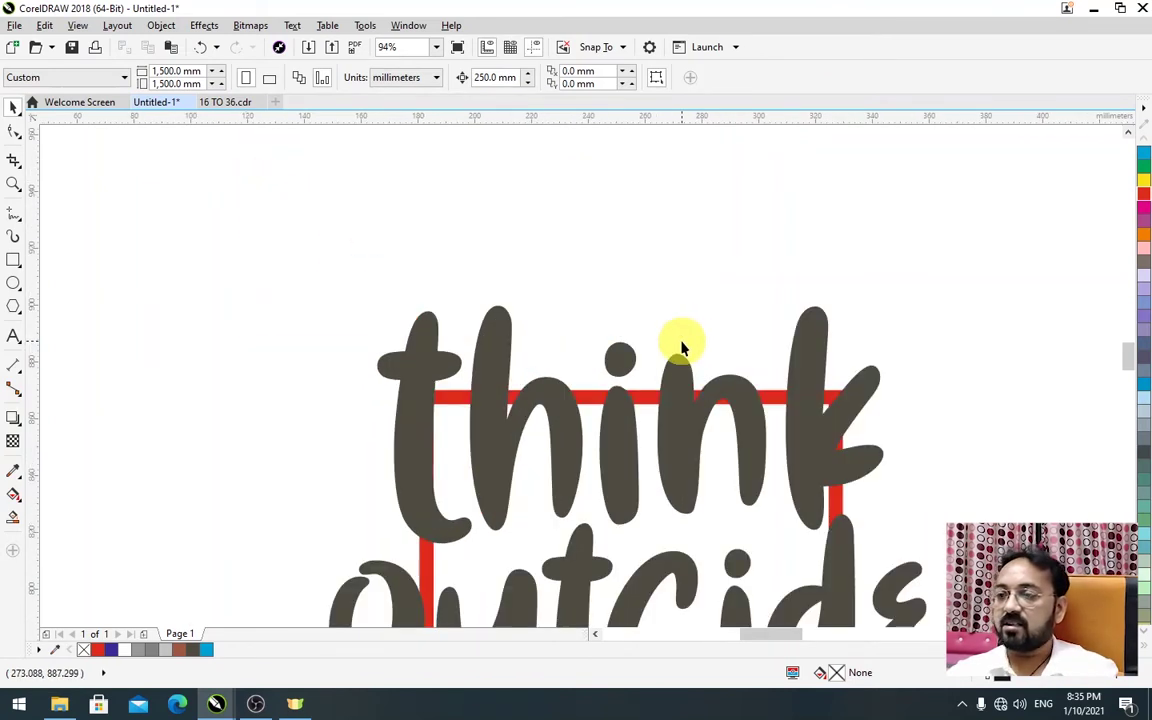
pyautogui.click(13, 219)
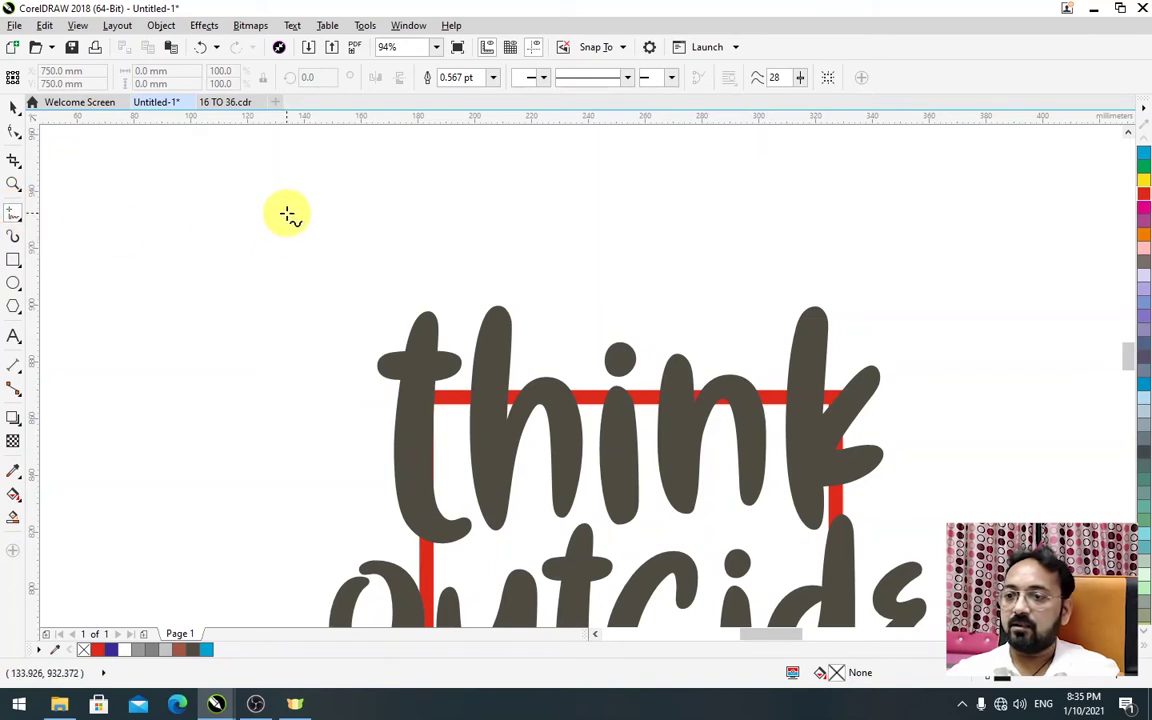
pyautogui.click(285, 208)
pyautogui.keyDown('ctrl'); pyautogui.click(289, 256); pyautogui.keyUp('ctrl')
pyautogui.press('space')
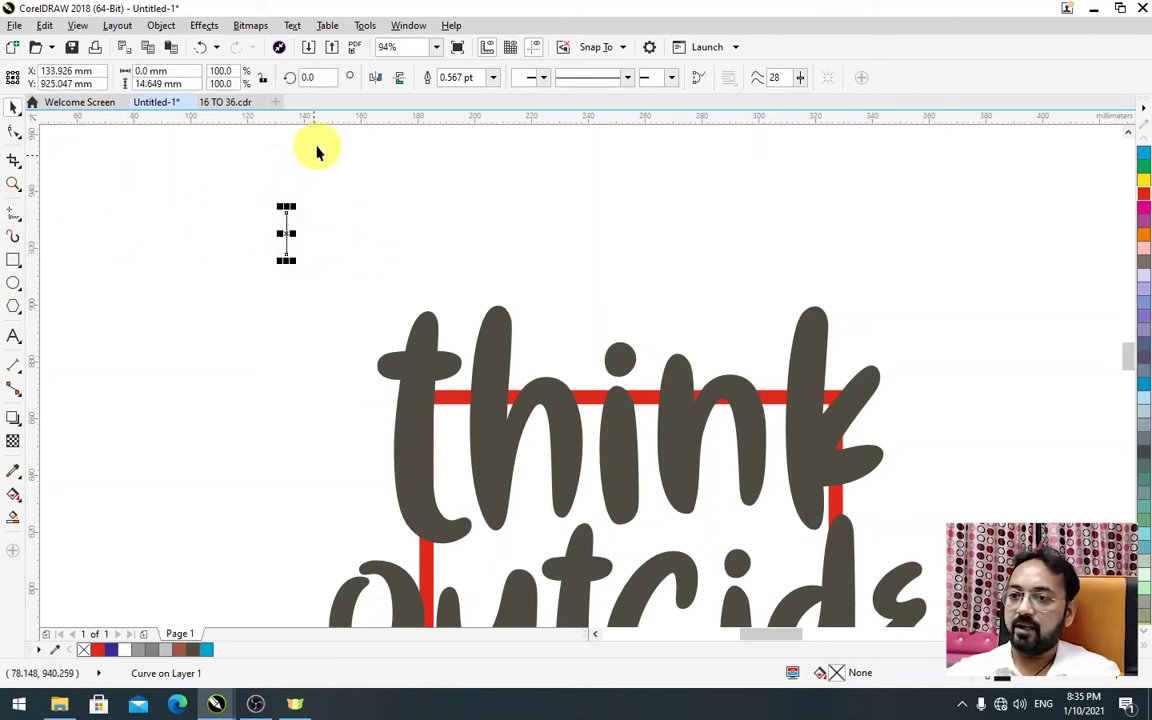
# - Cross the line with a copy rotated 90 degrees and combine both lines into one curve
pyautogui.write('90')
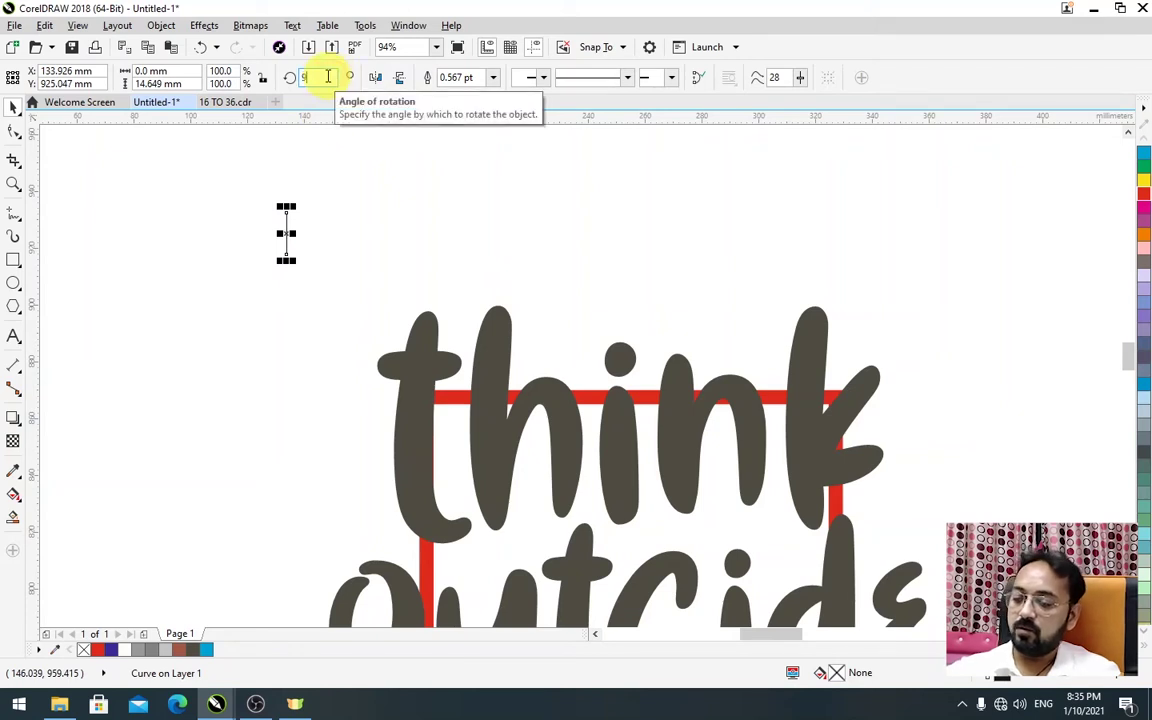
pyautogui.press('Return')
pyautogui.click(183, 190)
pyautogui.moveTo(186, 180); pyautogui.dragTo(354, 287)
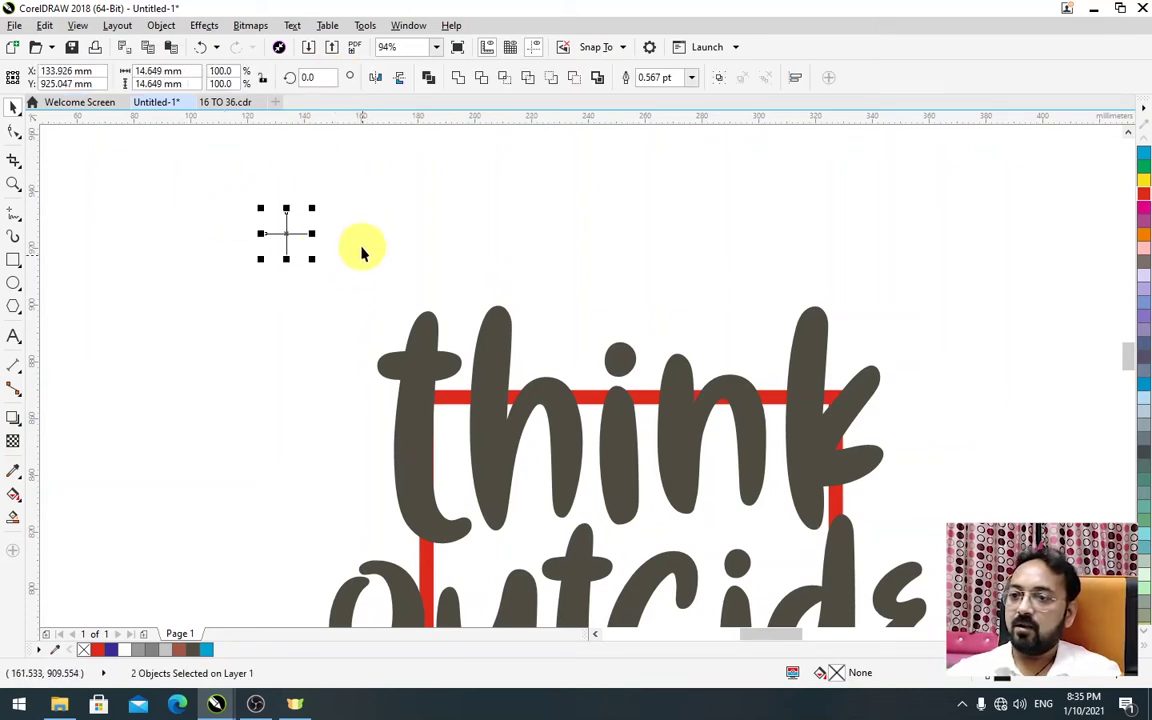
pyautogui.click(435, 84)
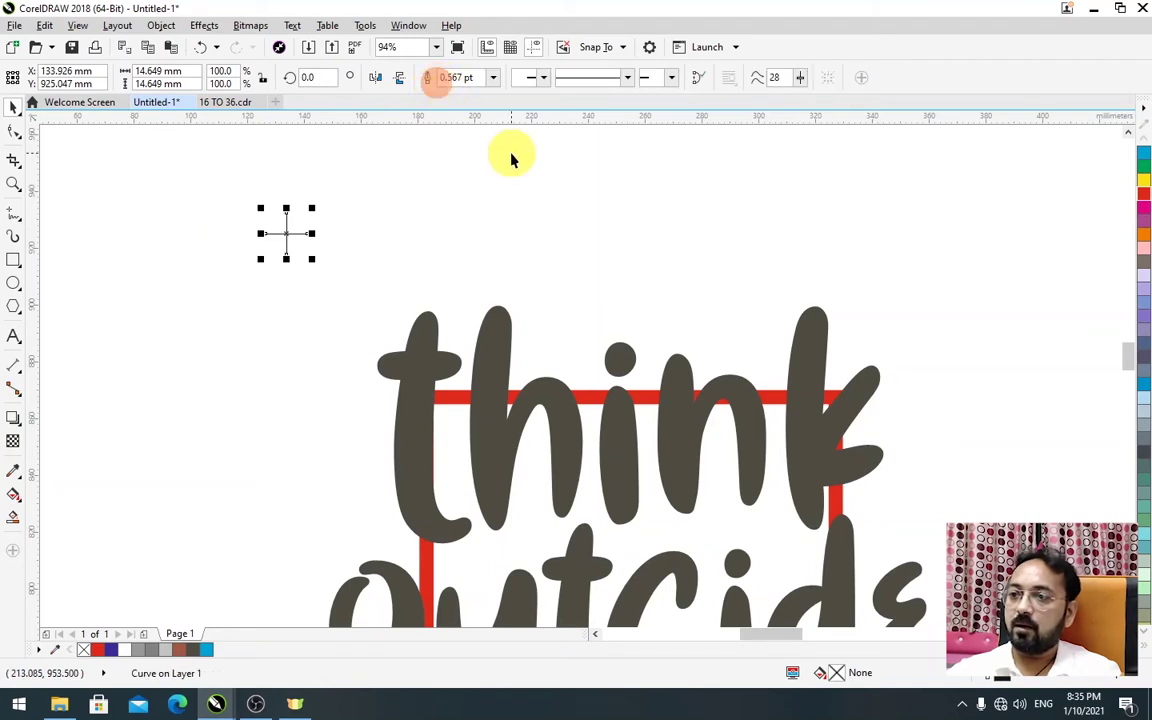
# - Set the cross's outline width to 0.5 pt and its size to 10 mm with the proportions locked
pyautogui.click(491, 79)
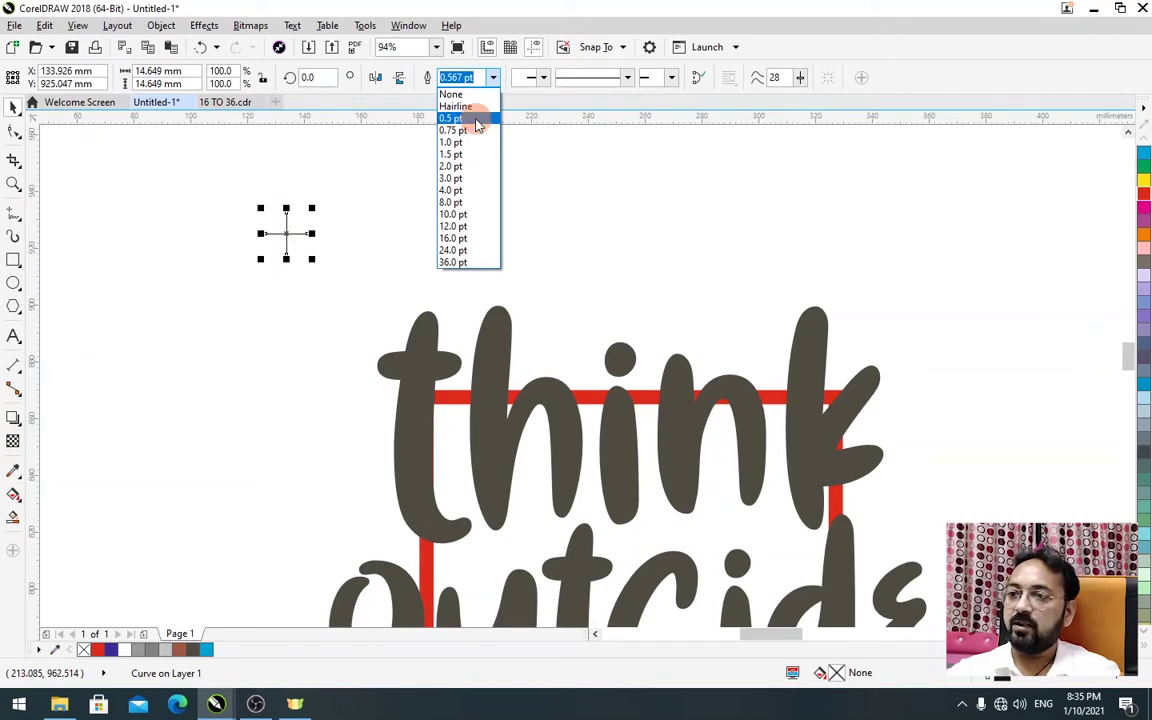
pyautogui.click(475, 119)
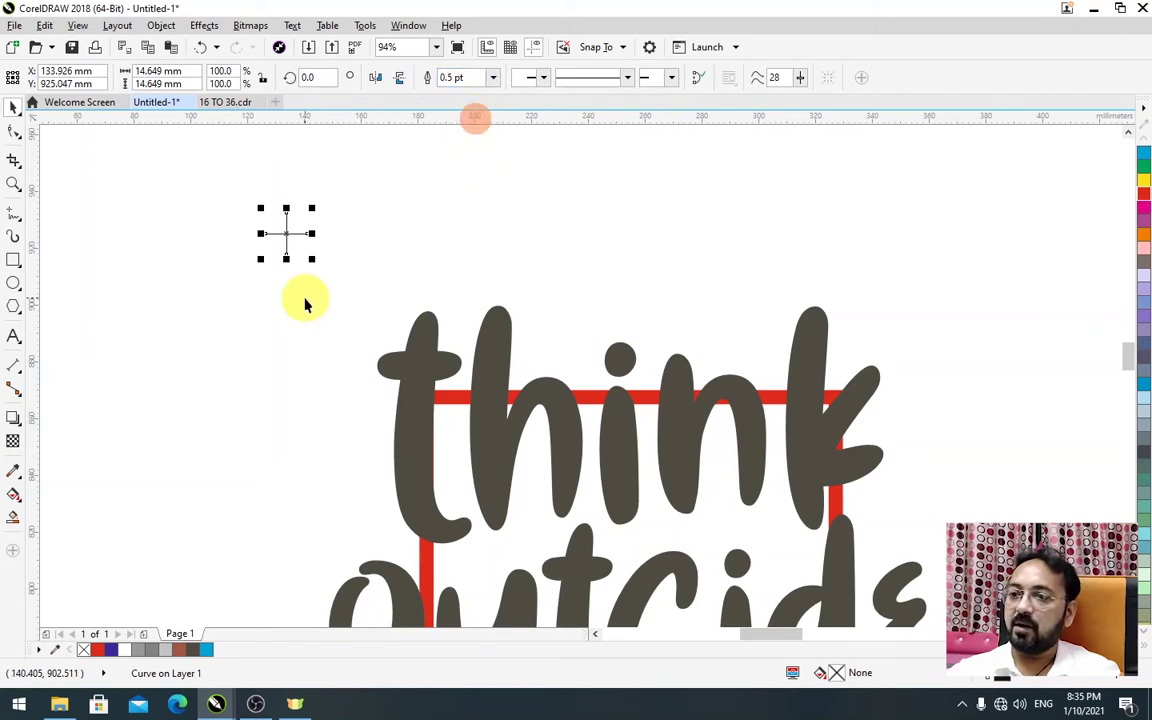
pyautogui.click(263, 79)
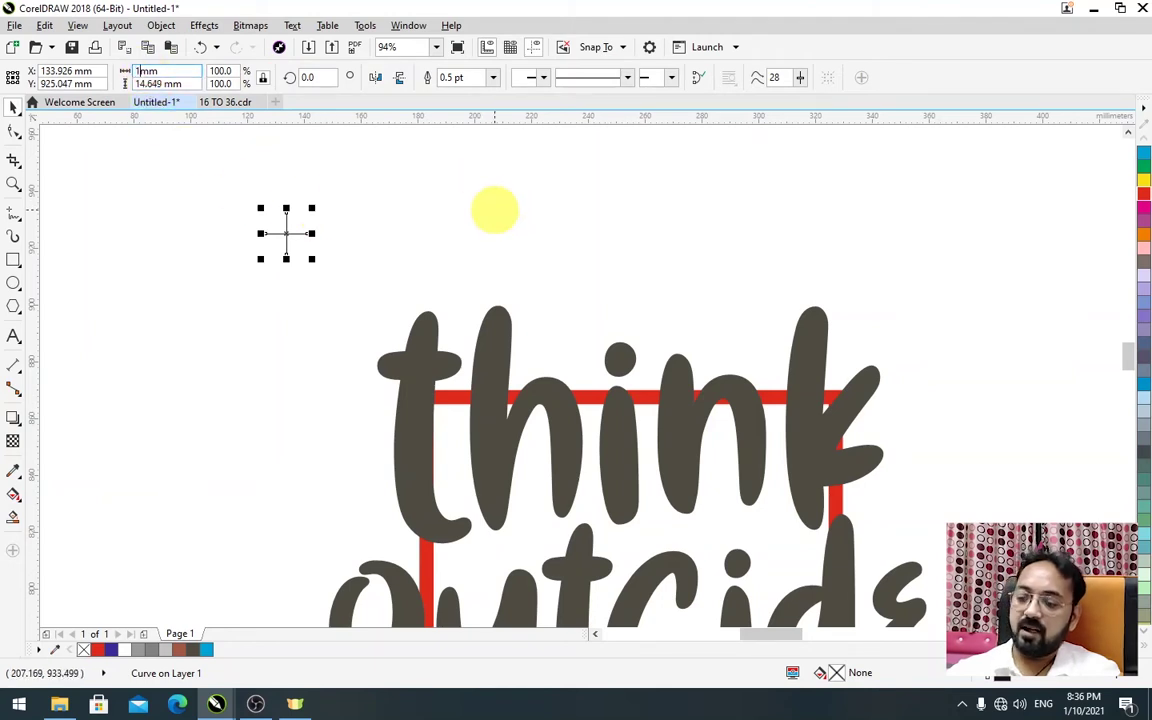
pyautogui.press('Return')
pyautogui.click(509, 229)
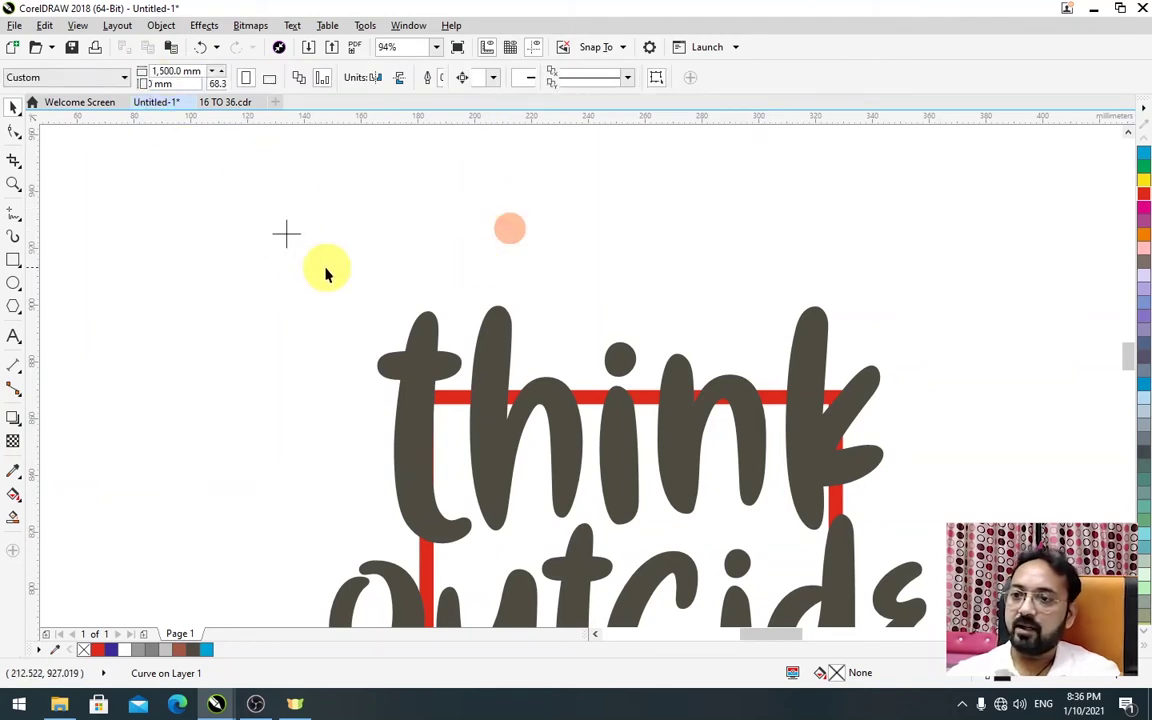
# - Shift the cross slightly down and left, and place a copy level with it beyond the upper right of the print
pyautogui.click(283, 240)
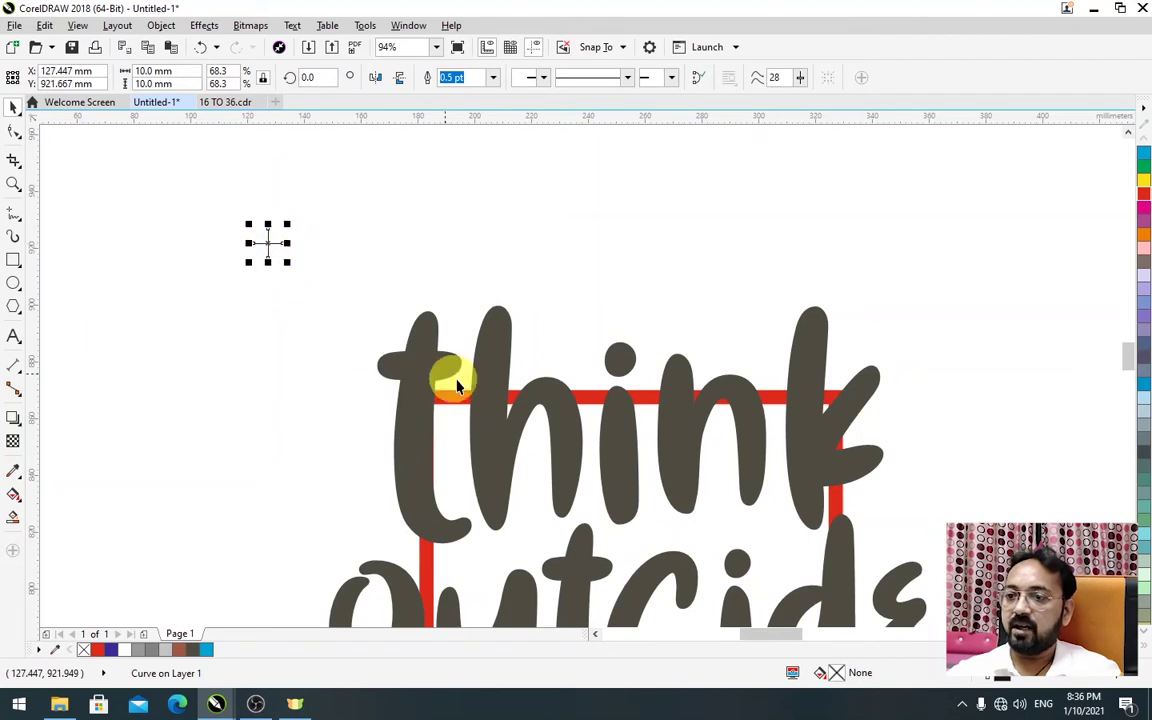
pyautogui.scroll(-3, 530, 412)
pyautogui.scroll(-3, 598, 442)
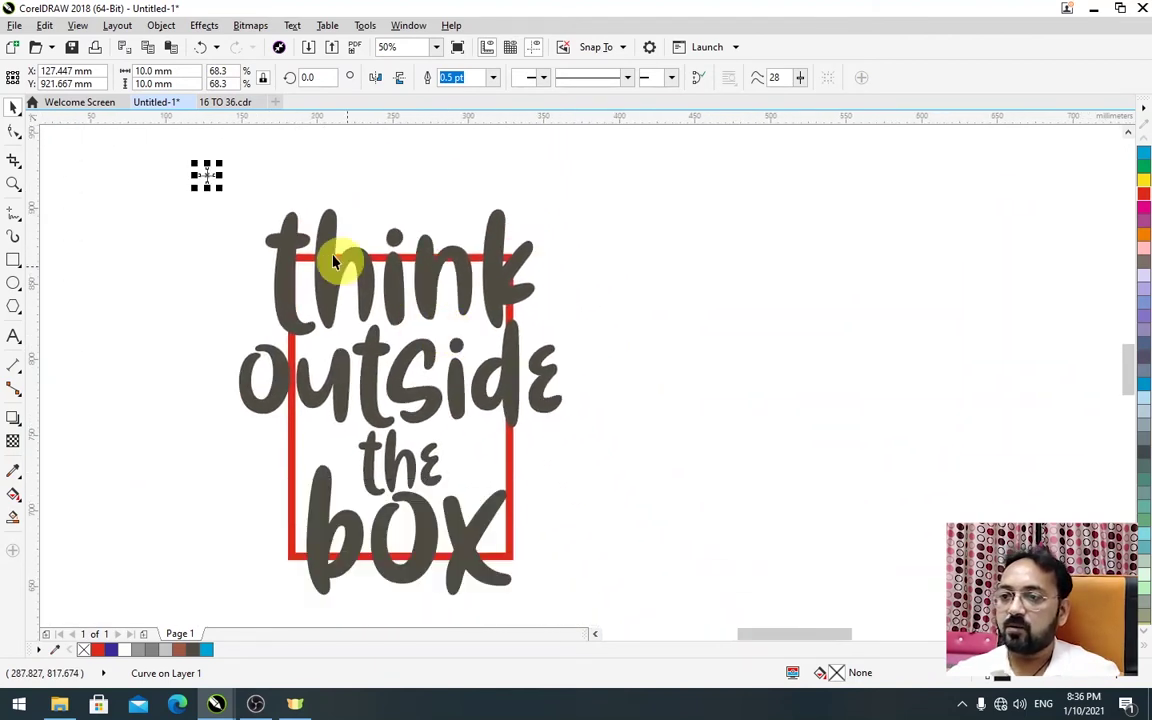
pyautogui.moveTo(208, 175); pyautogui.dragTo(554, 175)
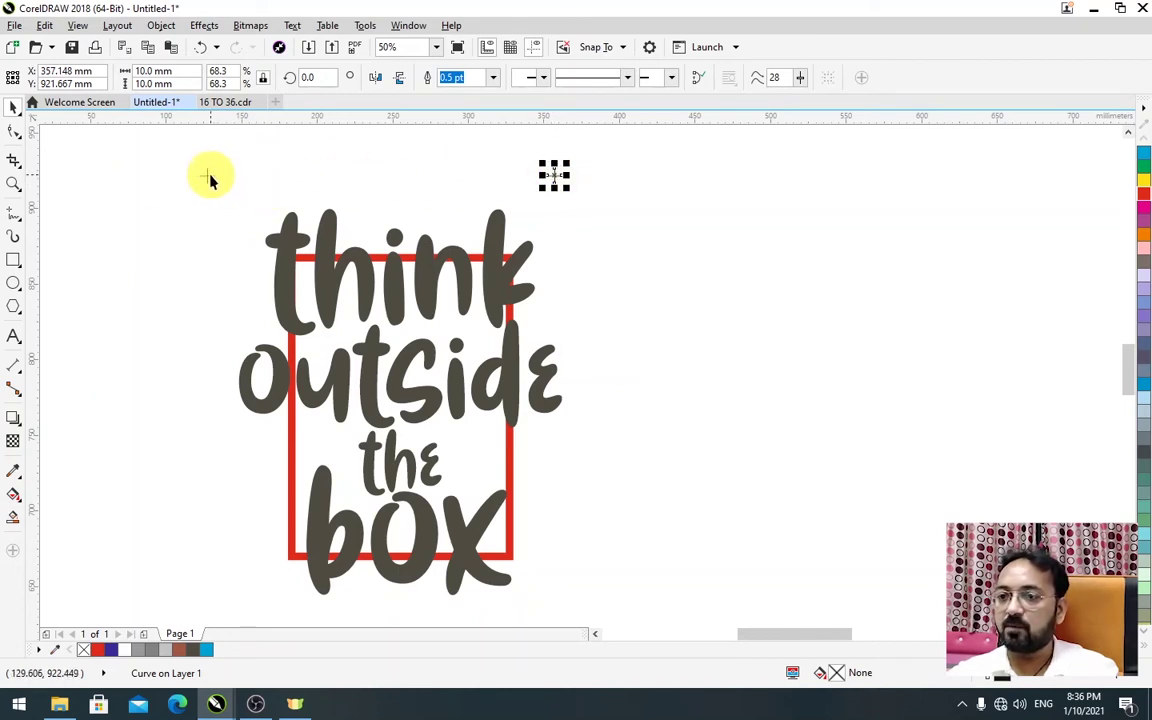
# - Select both upper crosses and copy them straight down to just below the word "box"
pyautogui.hotkey('ctrl', 'z')
pyautogui.keyDown('shift'); pyautogui.click(555, 177); pyautogui.keyUp('shift')
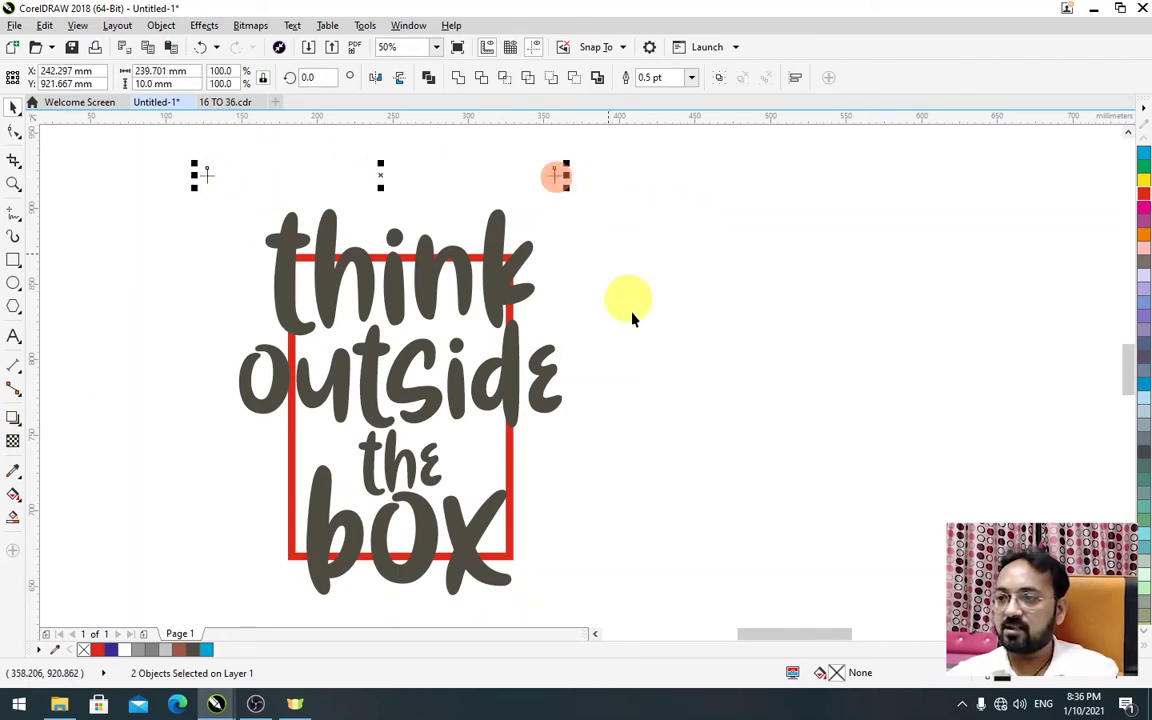
pyautogui.scroll(-1, 637, 329)
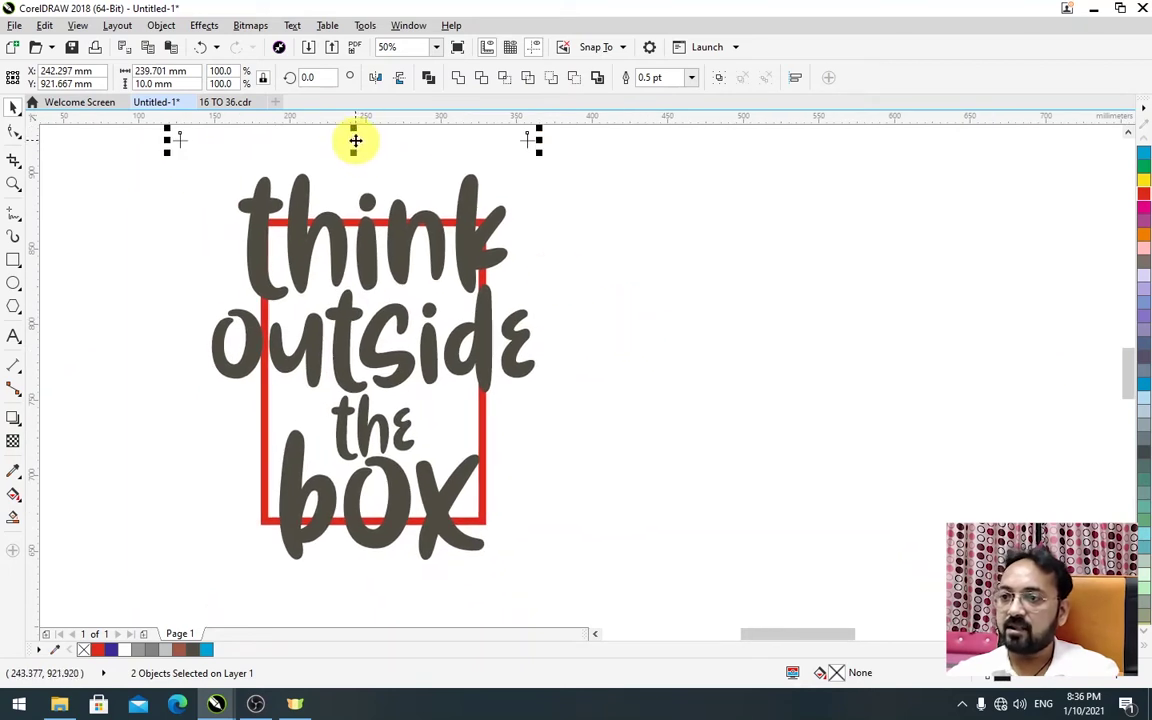
pyautogui.moveTo(355, 140); pyautogui.dragTo(357, 571)
pyautogui.click(640, 236)
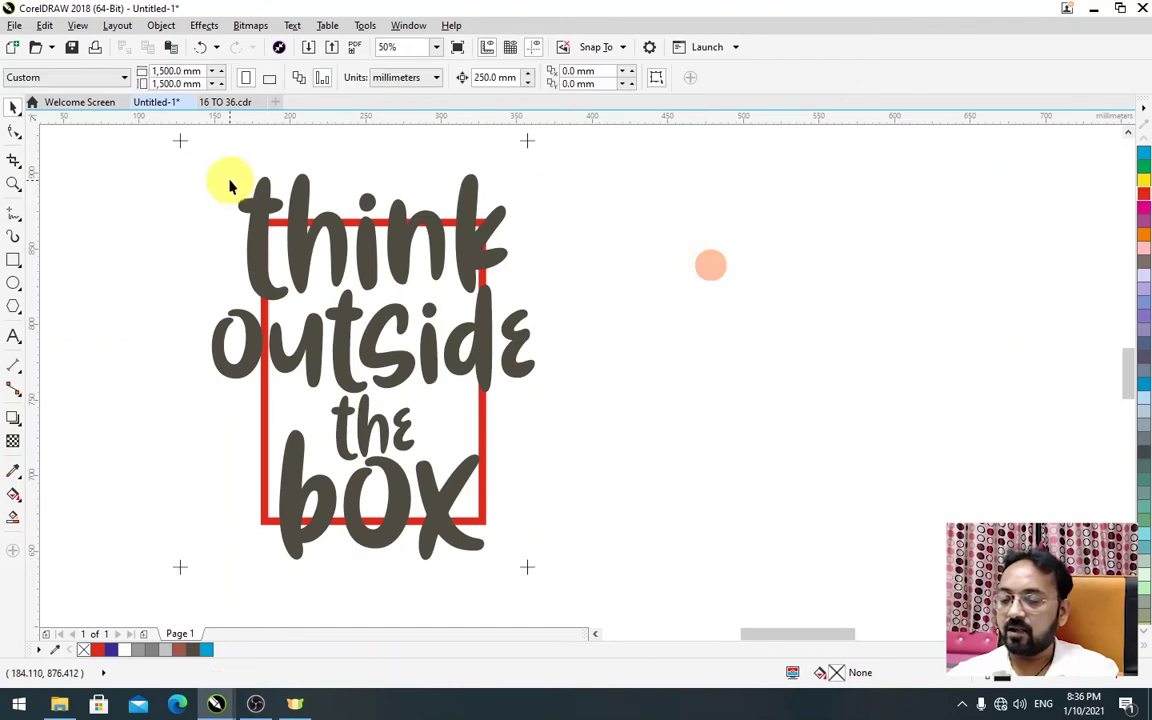
# - Try moving the upper-right cross upward out of line with the others, and undo the move
pyautogui.scroll(2, 640, 236)
pyautogui.moveTo(522, 196); pyautogui.dragTo(522, 168)
pyautogui.click(560, 218)
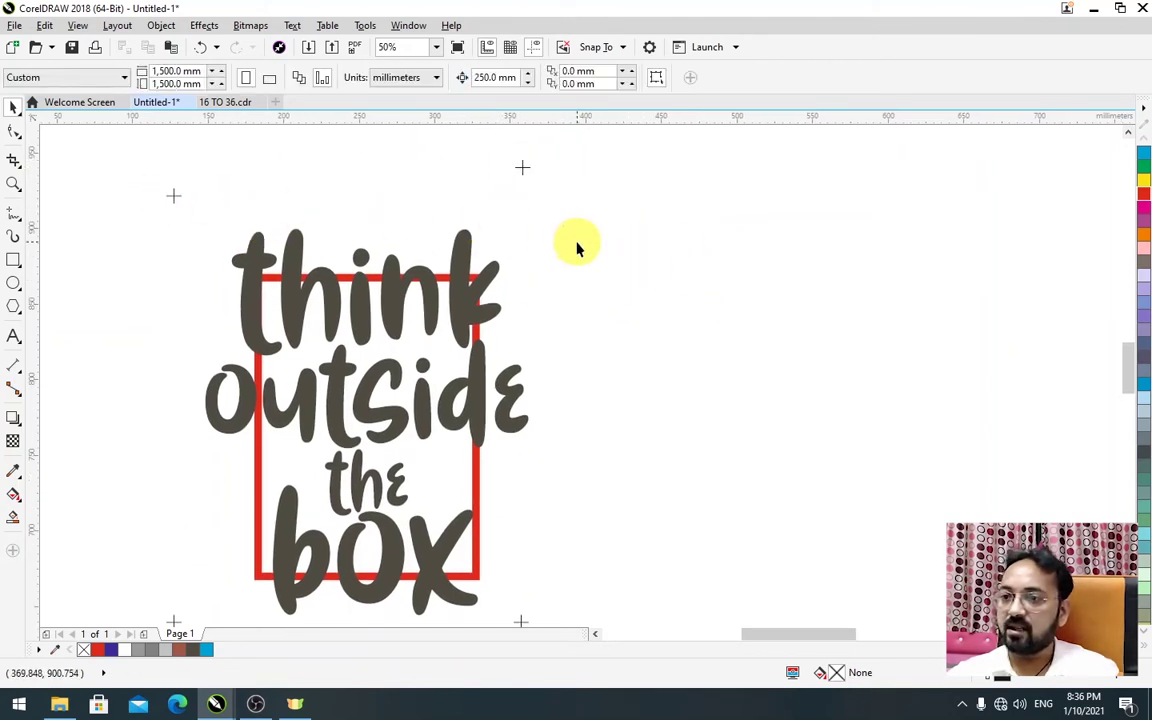
pyautogui.hotkey('ctrl', 'z')
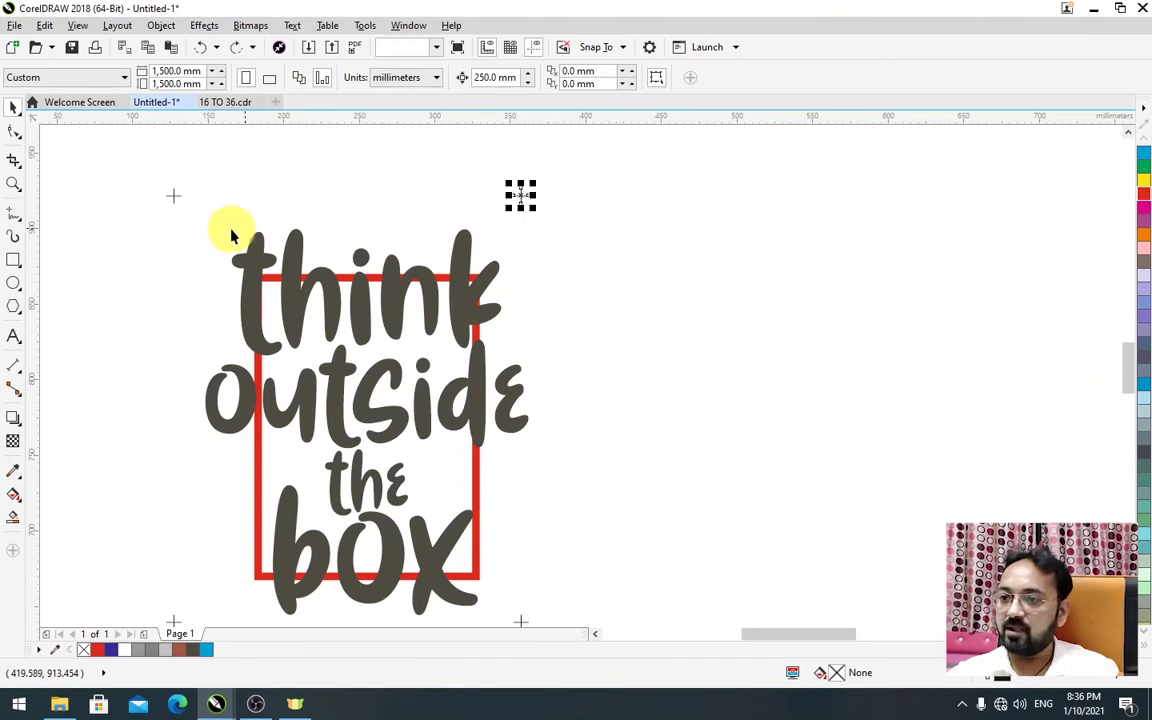
pyautogui.scroll(-1, 658, 329)
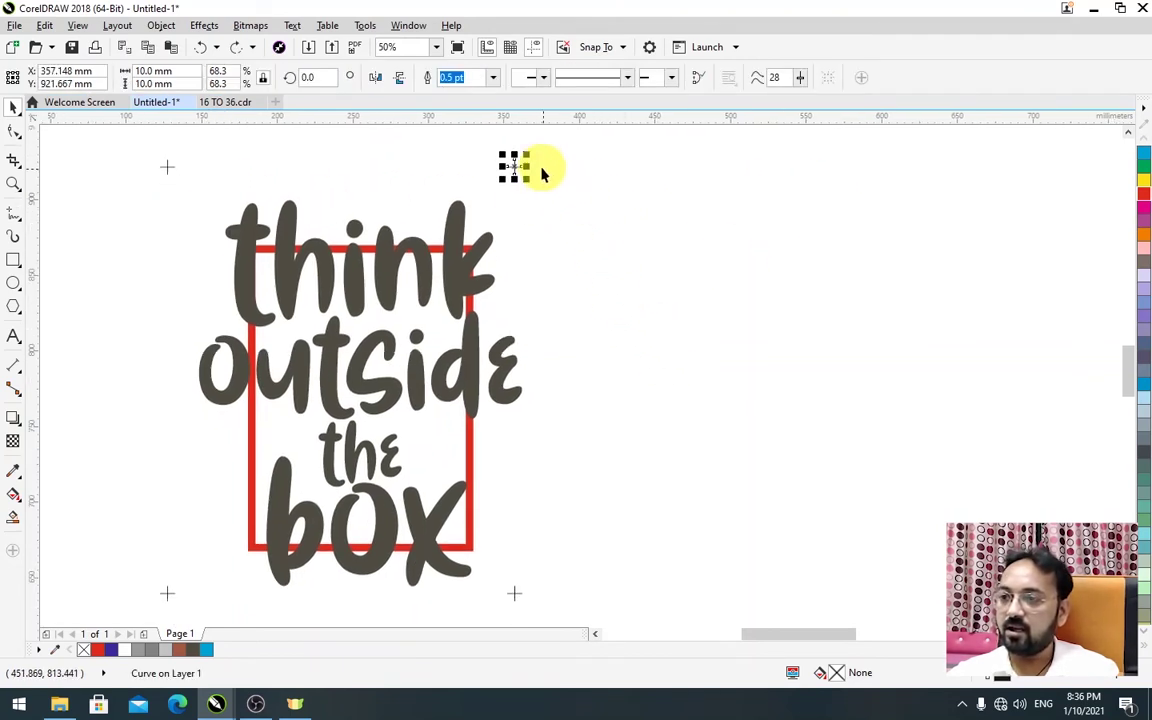
pyautogui.click(598, 391)
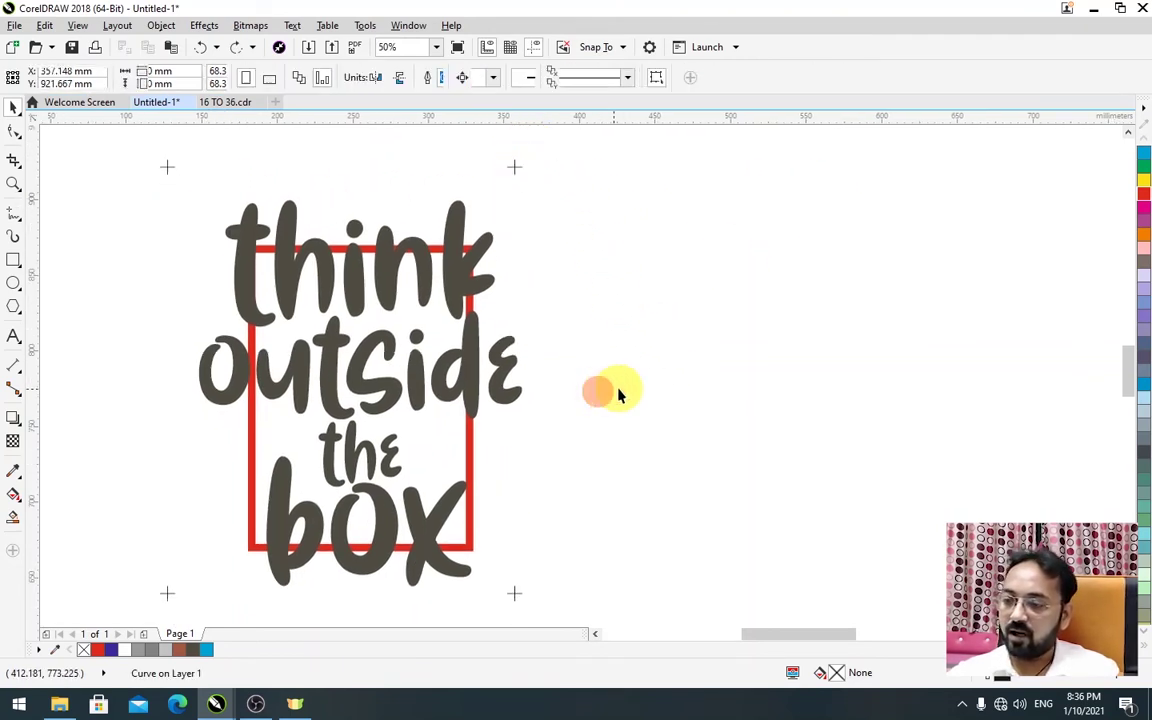
pyautogui.moveTo(38, 247)
pyautogui.mouseDown()
pyautogui.moveTo(522, 240)
pyautogui.moveTo(26, 226)
pyautogui.mouseUp()
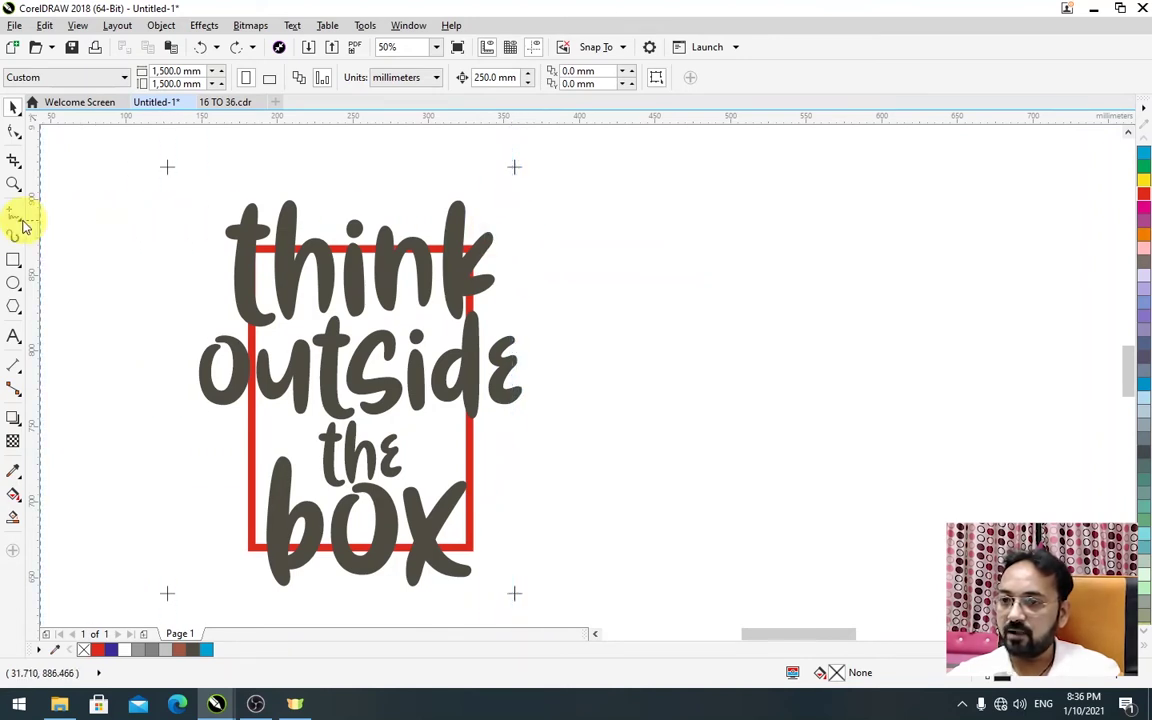
pyautogui.moveTo(243, 120); pyautogui.dragTo(279, 116)
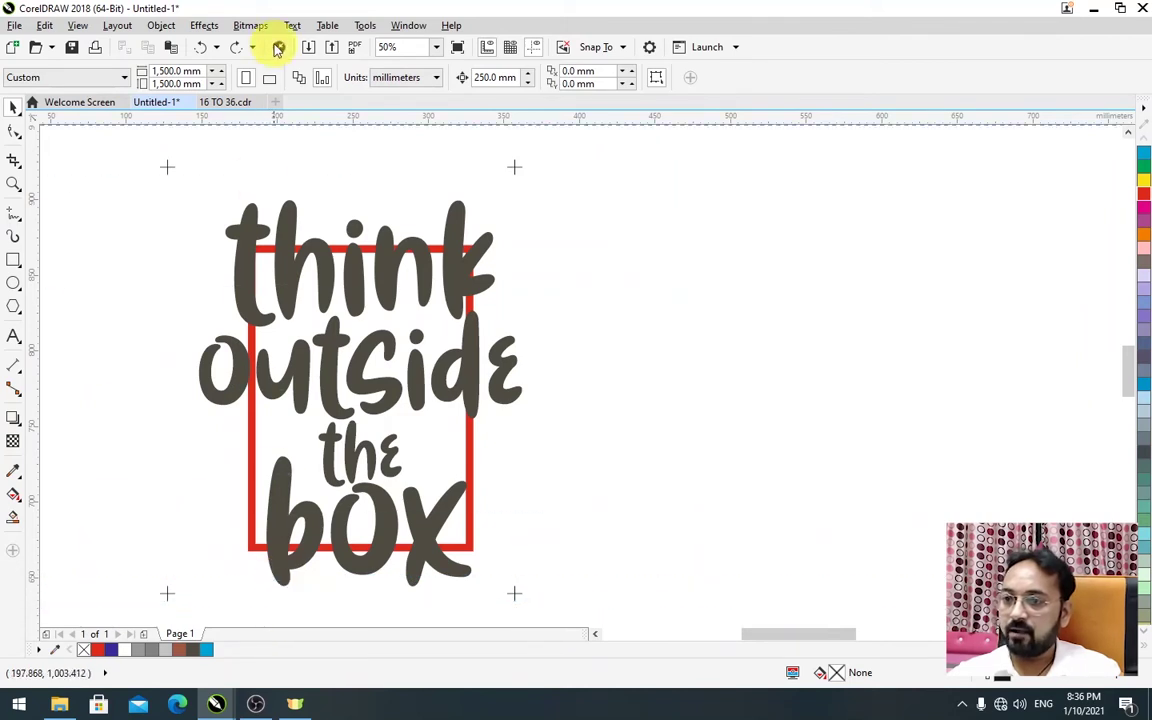
# - Group the four crosses and centre the group horizontally and vertically on the print
pyautogui.moveTo(141, 147); pyautogui.dragTo(548, 215)
pyautogui.moveTo(117, 577); pyautogui.dragTo(576, 597)
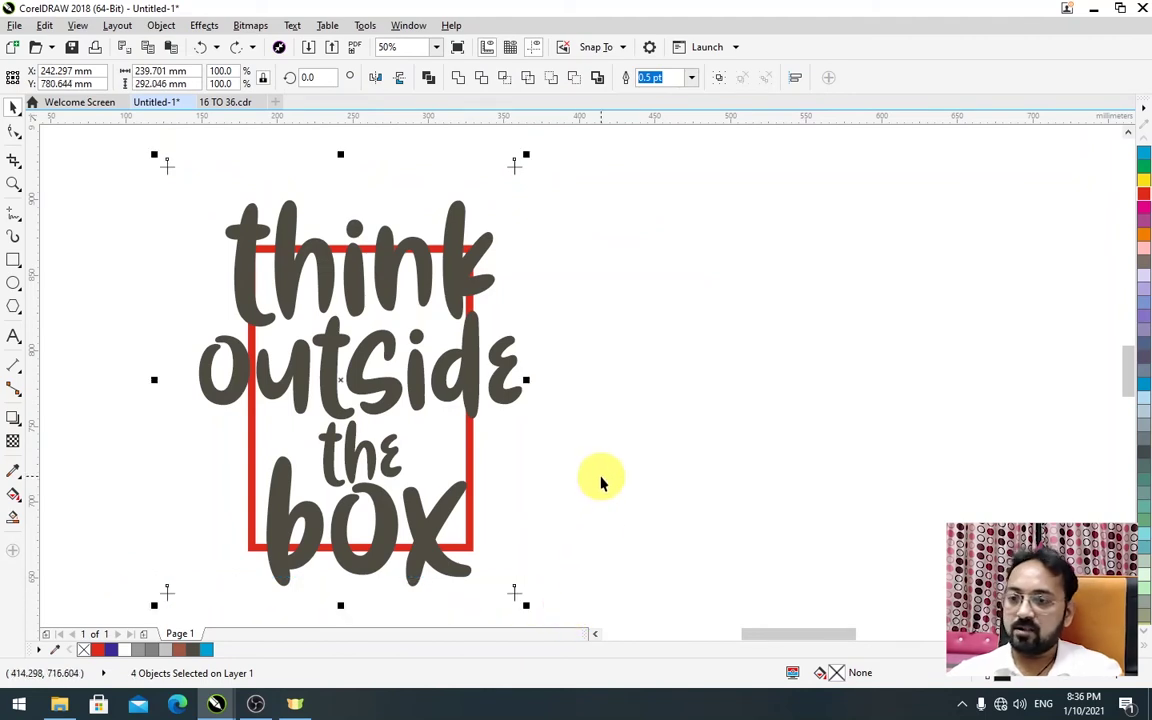
pyautogui.hotkey('ctrl', 'g')
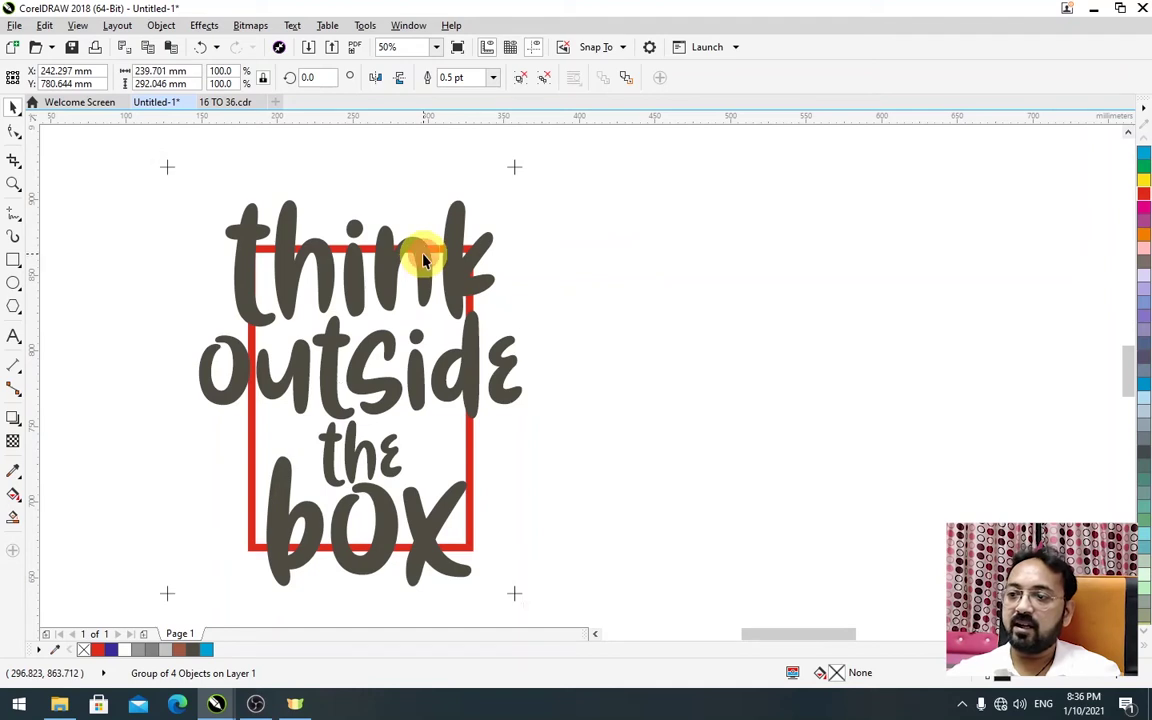
pyautogui.keyDown('shift'); pyautogui.click(424, 256); pyautogui.keyUp('shift')
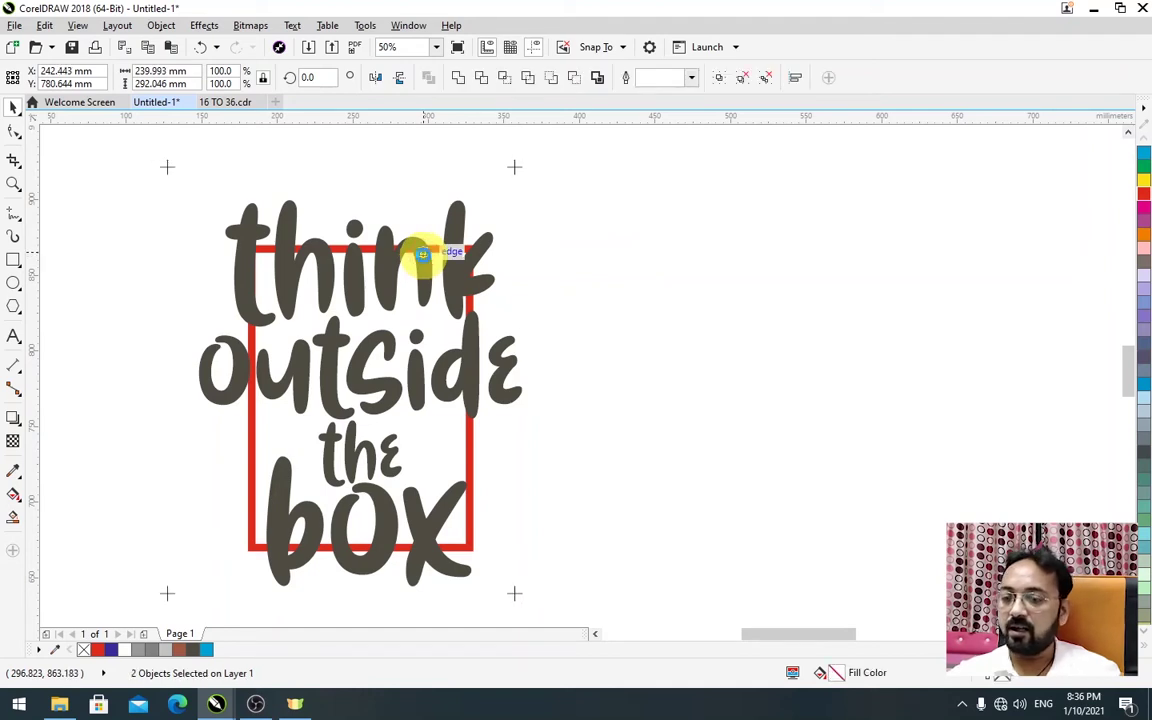
pyautogui.click(682, 376)
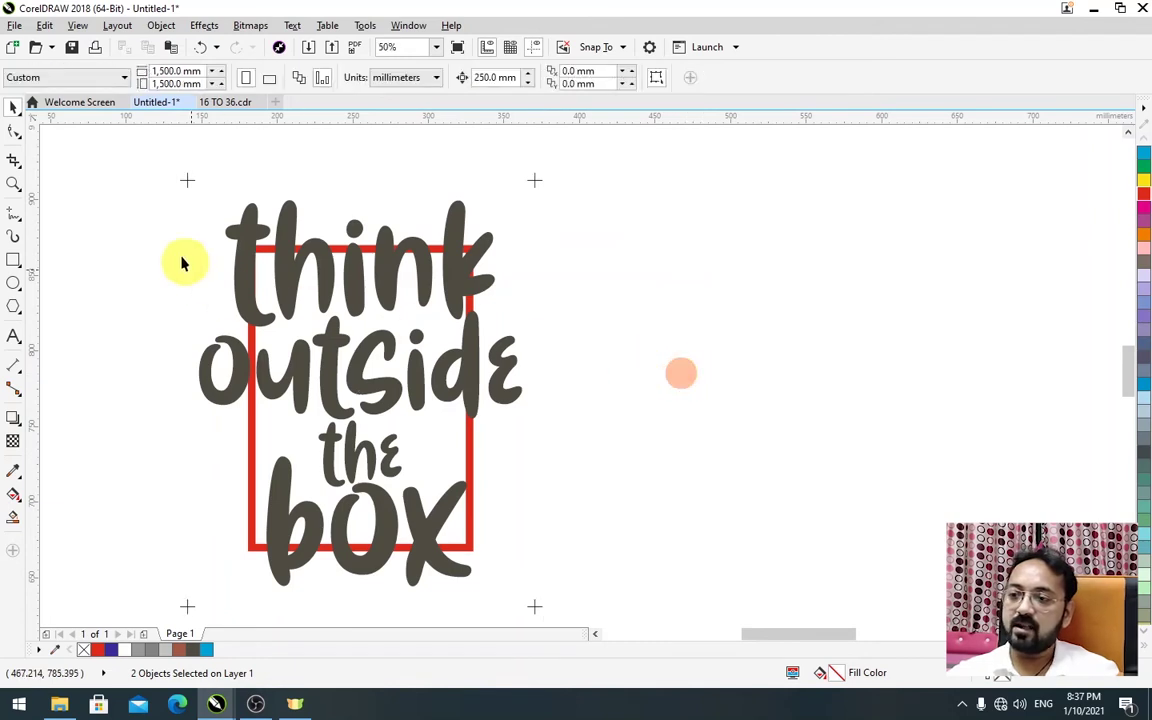
# - Place a copy of the print together with its four crosses beside the original, level with it on the right
pyautogui.scroll(-1, 471, 463)
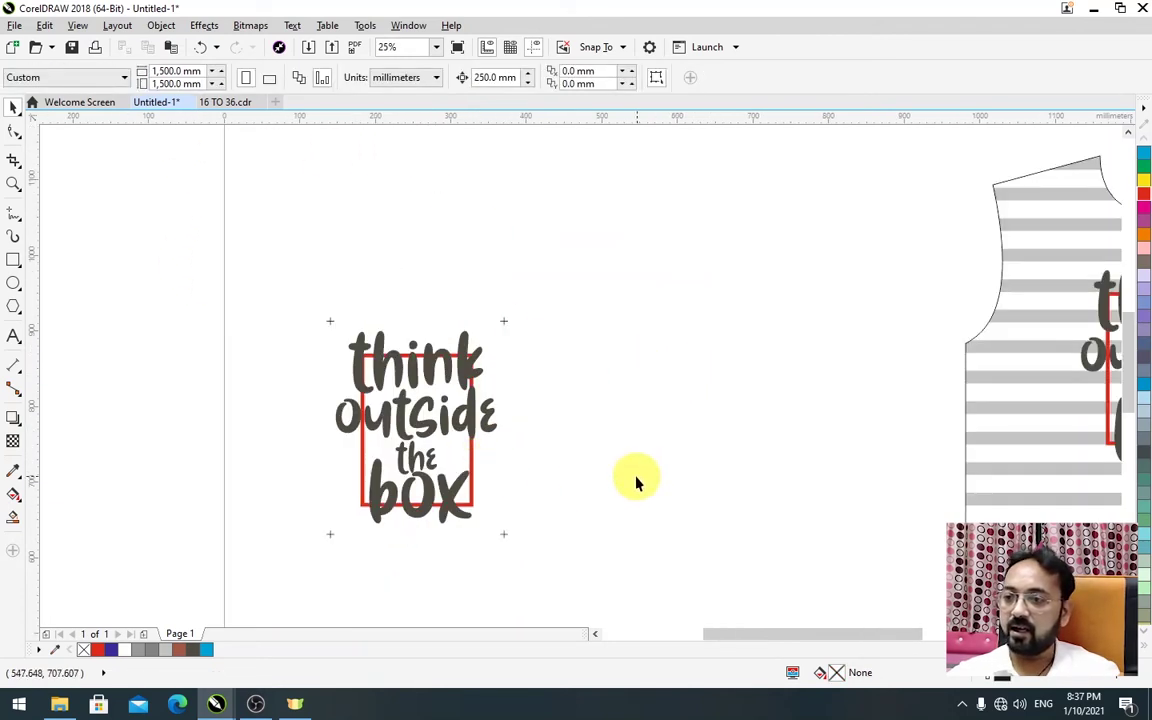
pyautogui.moveTo(635, 478); pyautogui.dragTo(558, 435)
pyautogui.moveTo(226, 252); pyautogui.dragTo(490, 508)
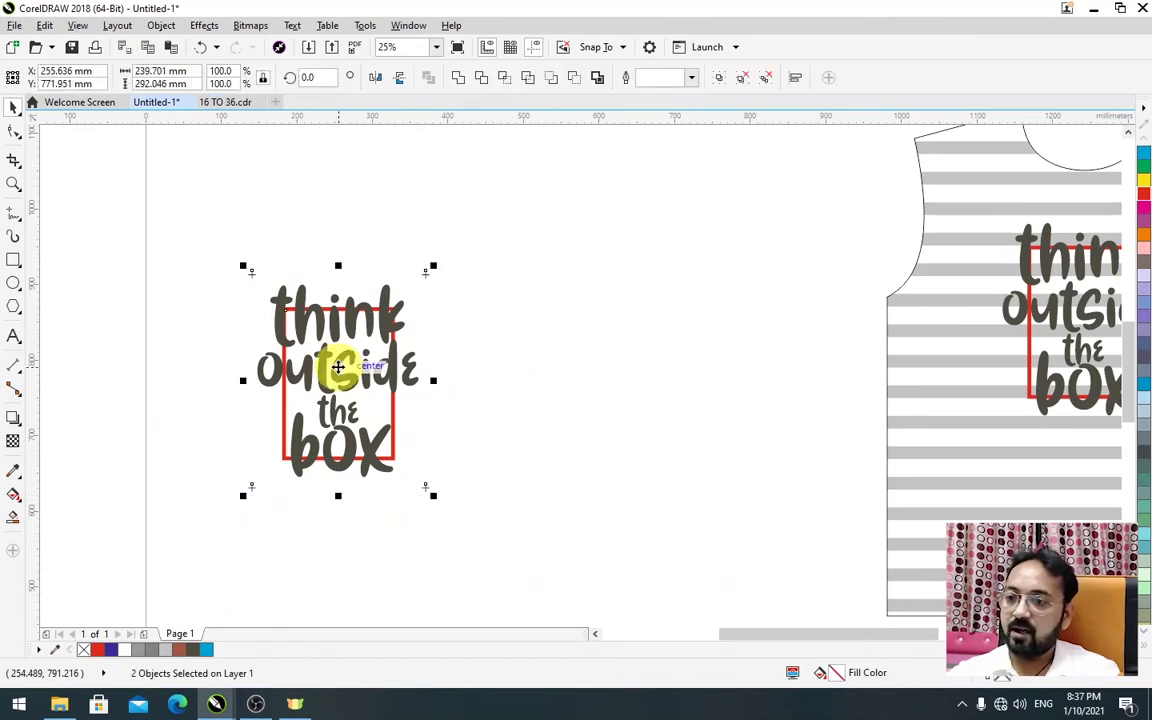
pyautogui.moveTo(338, 367); pyautogui.dragTo(585, 388)
pyautogui.click(708, 363)
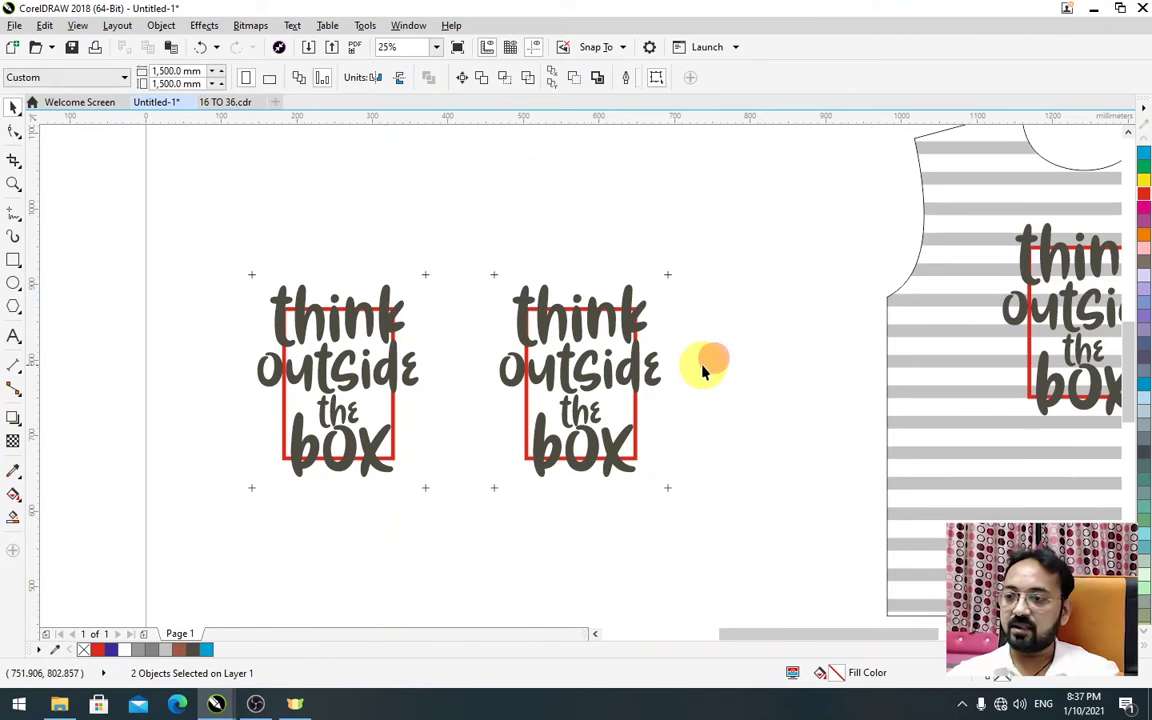
pyautogui.press('z')
pyautogui.moveTo(221, 257); pyautogui.dragTo(715, 493)
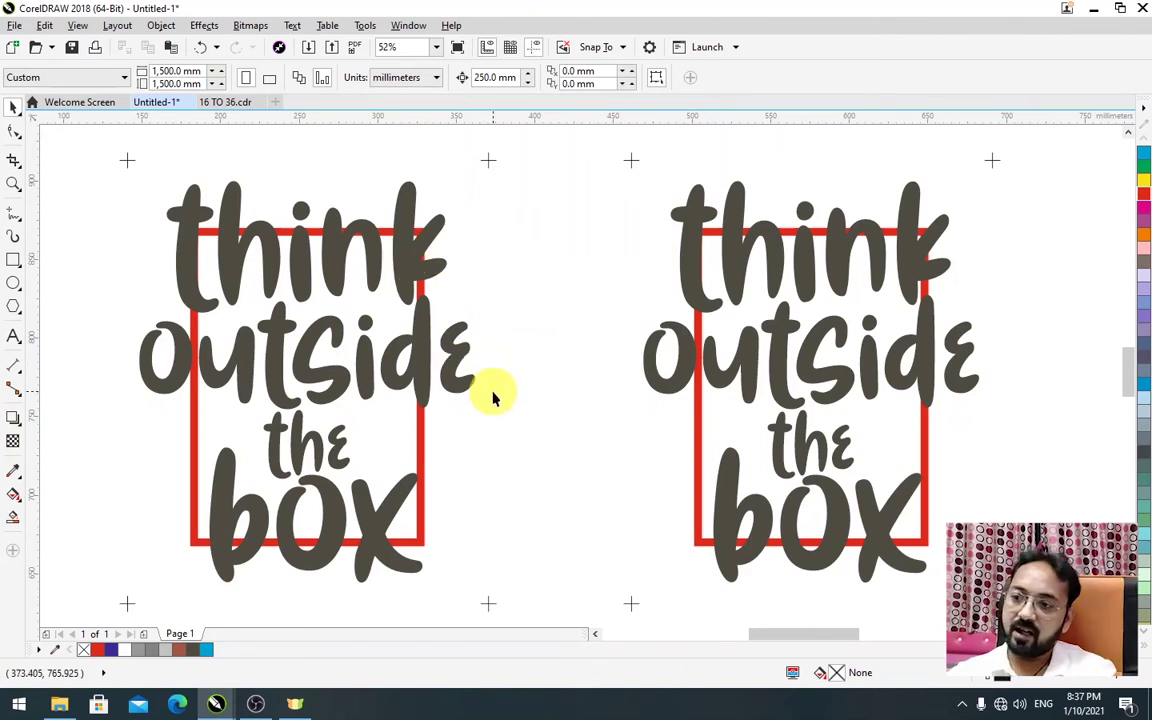
# - Fill the four words "think", "outside", "the" and "box" of the left print with white, without ungrouping it
pyautogui.click(407, 248)
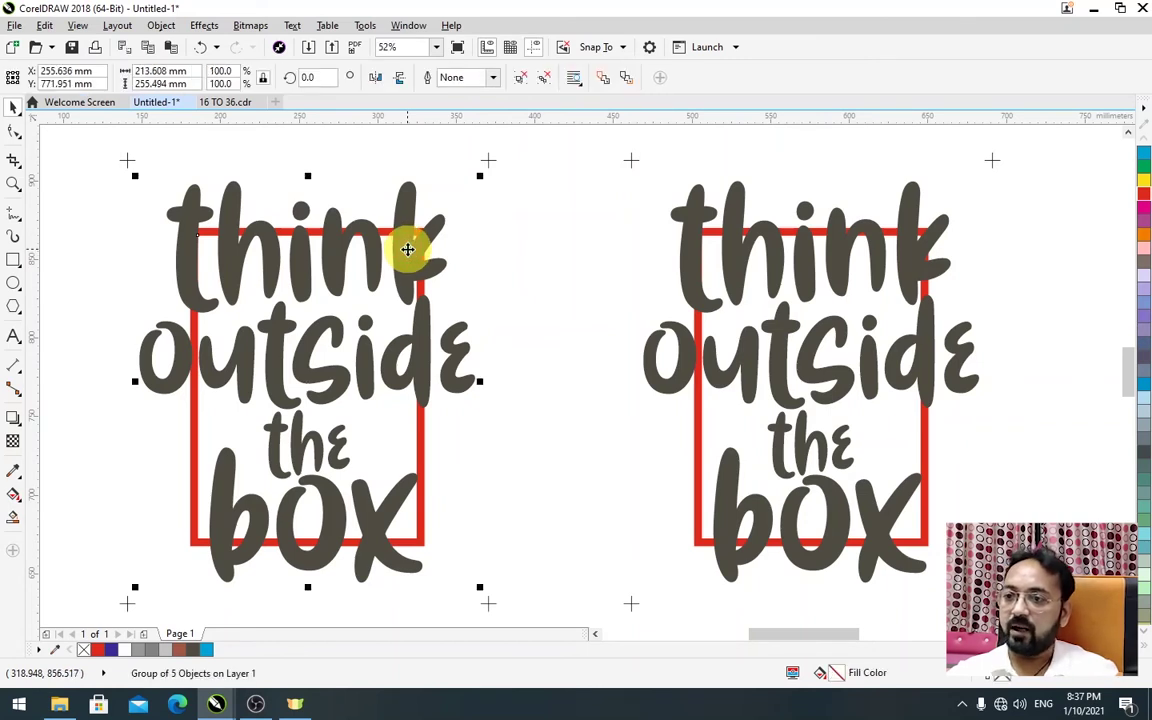
pyautogui.keyDown('ctrl'); pyautogui.click(407, 248); pyautogui.keyUp('ctrl')
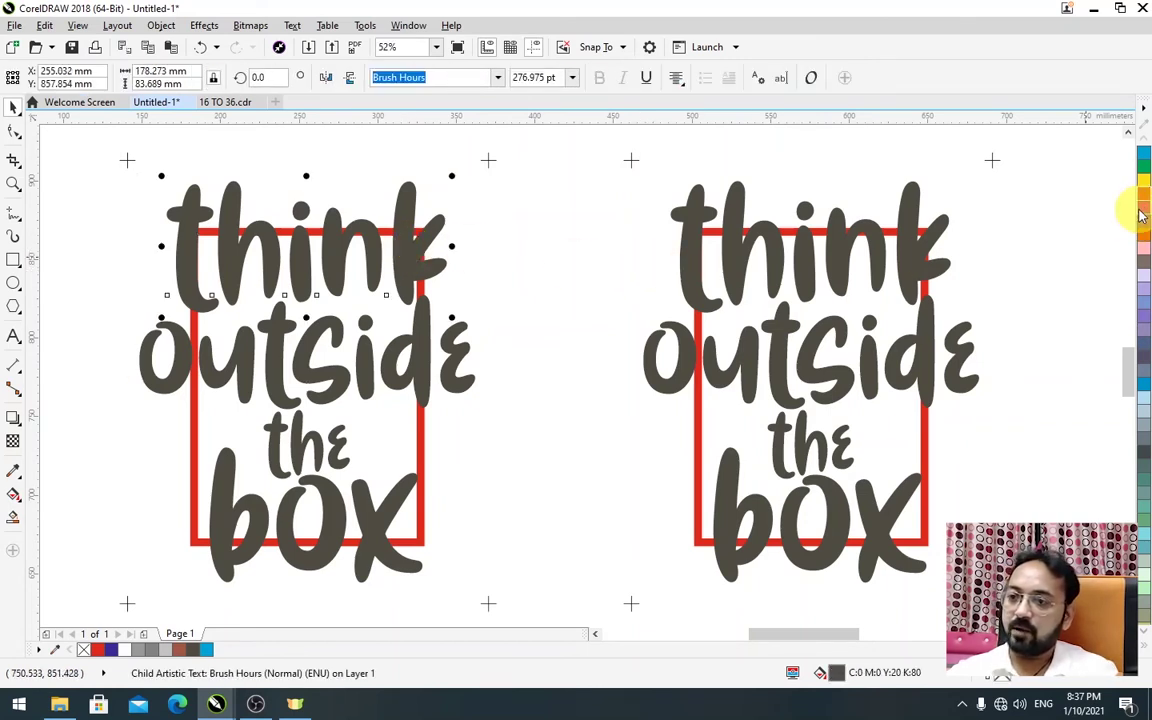
pyautogui.click(128, 650)
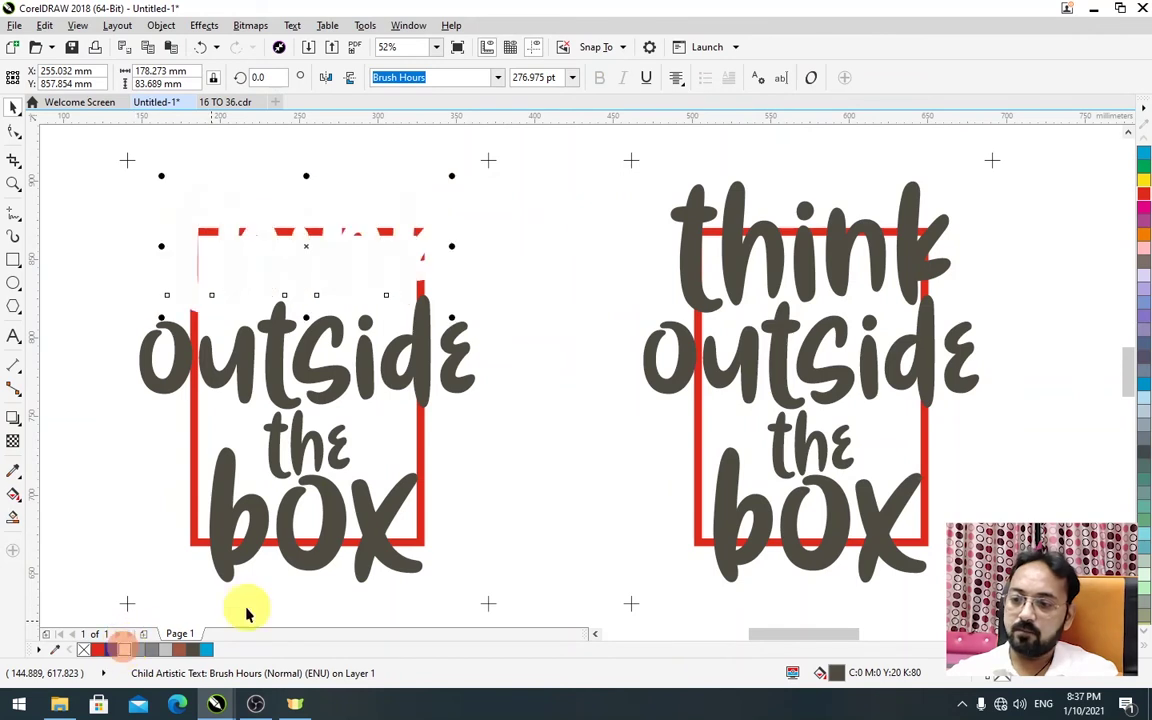
pyautogui.keyDown('ctrl'); pyautogui.click(459, 355); pyautogui.keyUp('ctrl')
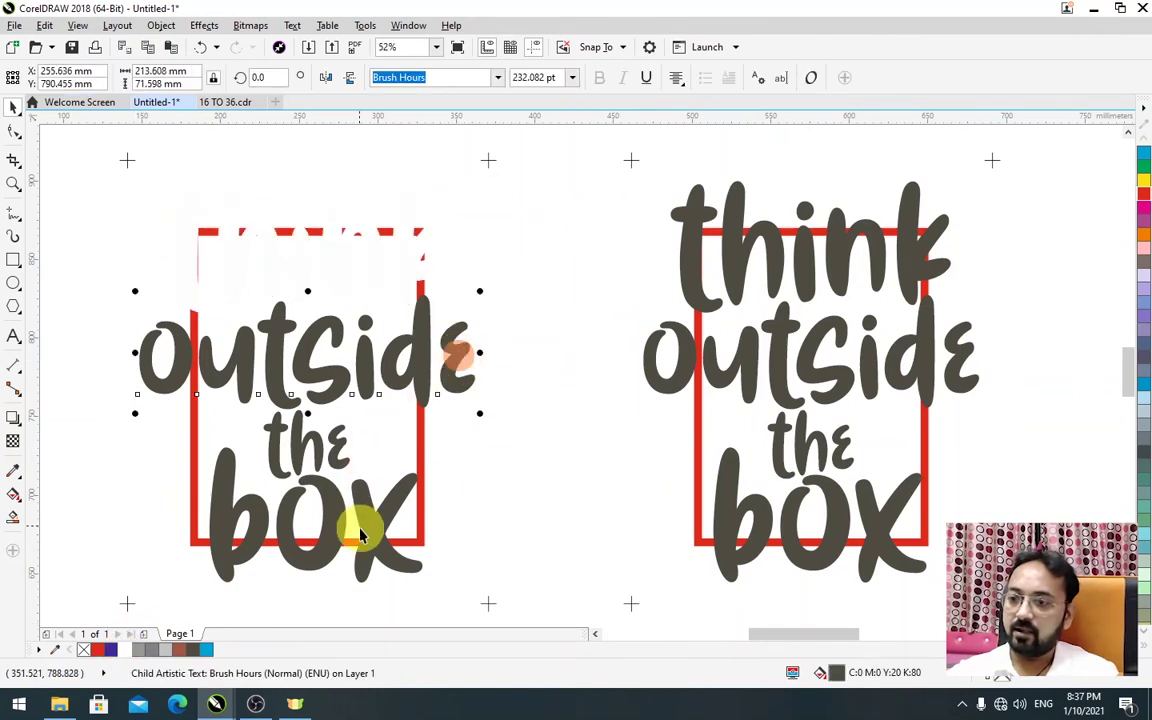
pyautogui.hotkey('ctrl', 'r')
pyautogui.keyDown('ctrl'); pyautogui.click(300, 445); pyautogui.keyUp('ctrl')
pyautogui.hotkey('ctrl', 'r')
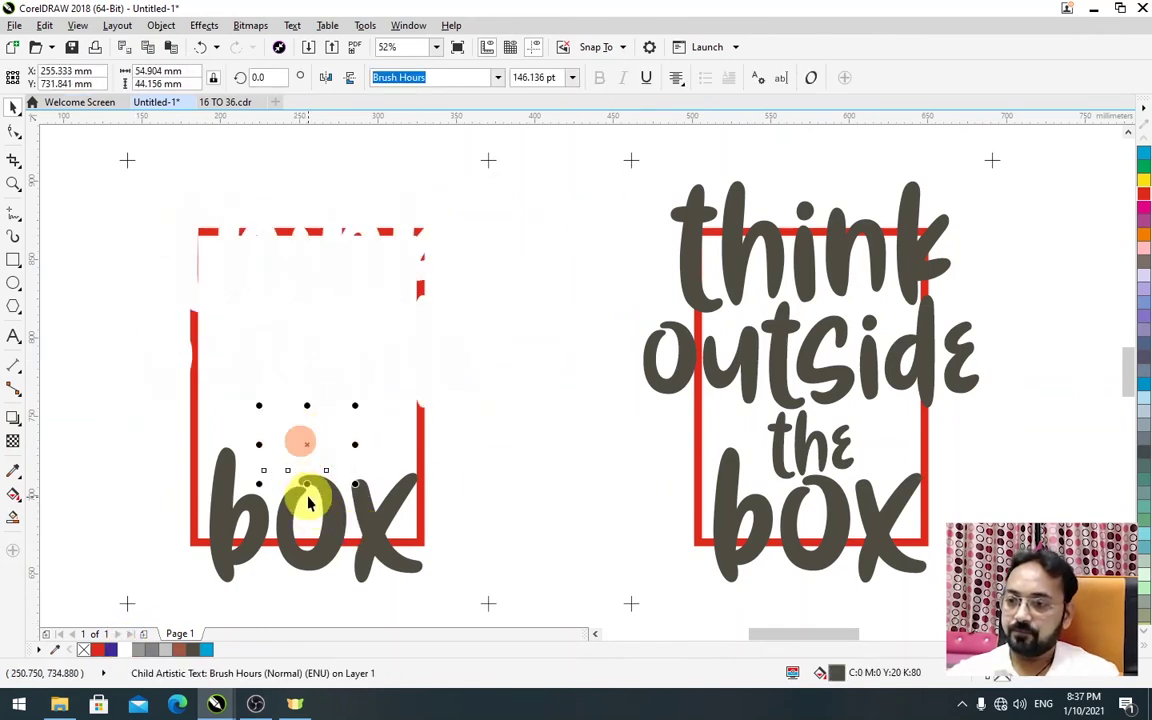
pyautogui.keyDown('ctrl'); pyautogui.click(335, 500); pyautogui.keyUp('ctrl')
pyautogui.hotkey('ctrl', 'r')
pyautogui.click(545, 493)
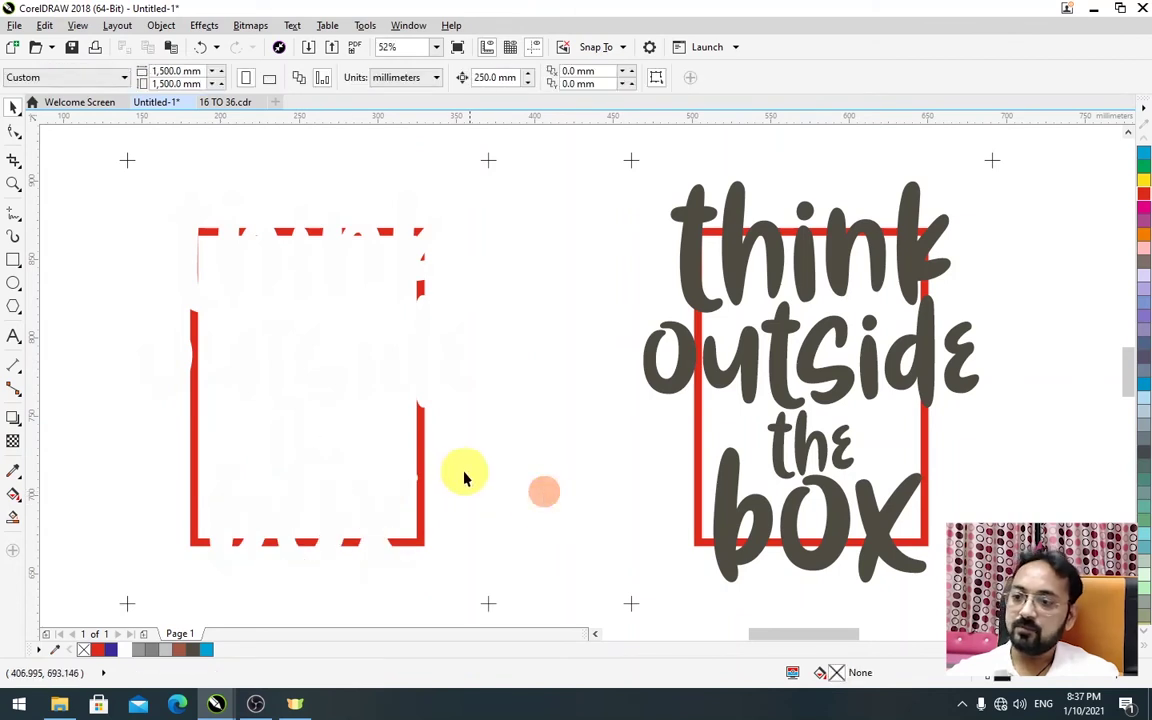
# - Fill the red rectangular frame of the left print with black
pyautogui.keyDown('ctrl'); pyautogui.click(422, 428); pyautogui.keyUp('ctrl')
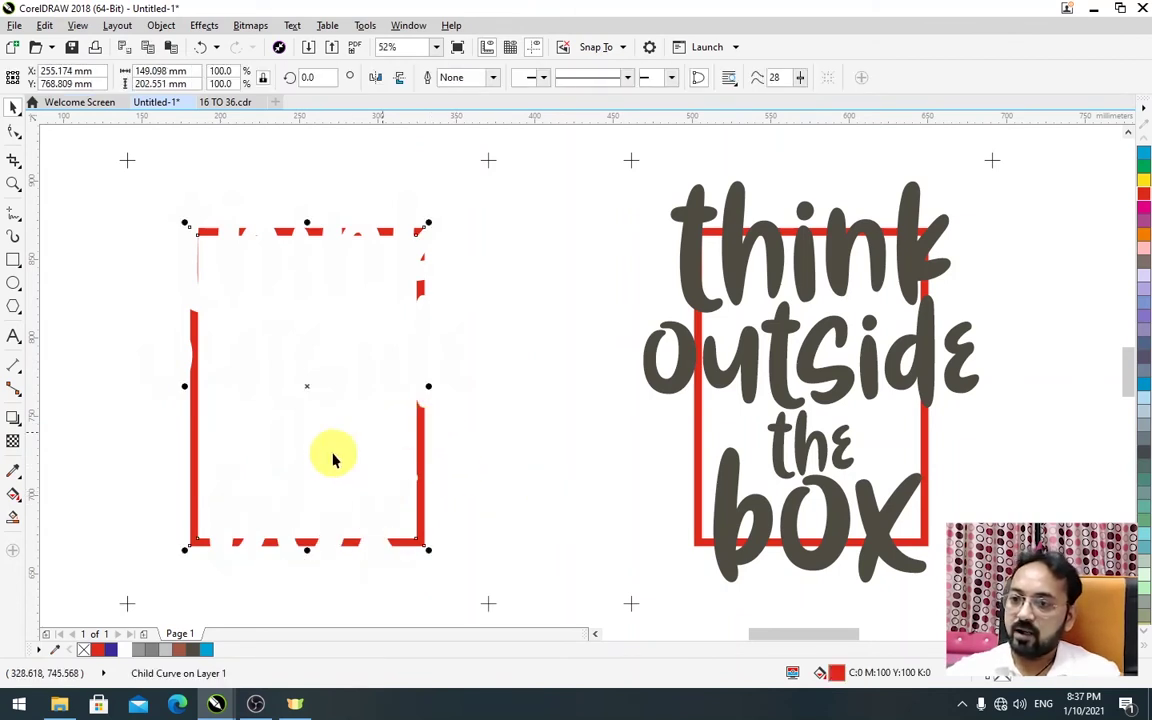
pyautogui.click(1140, 655)
pyautogui.click(1099, 150)
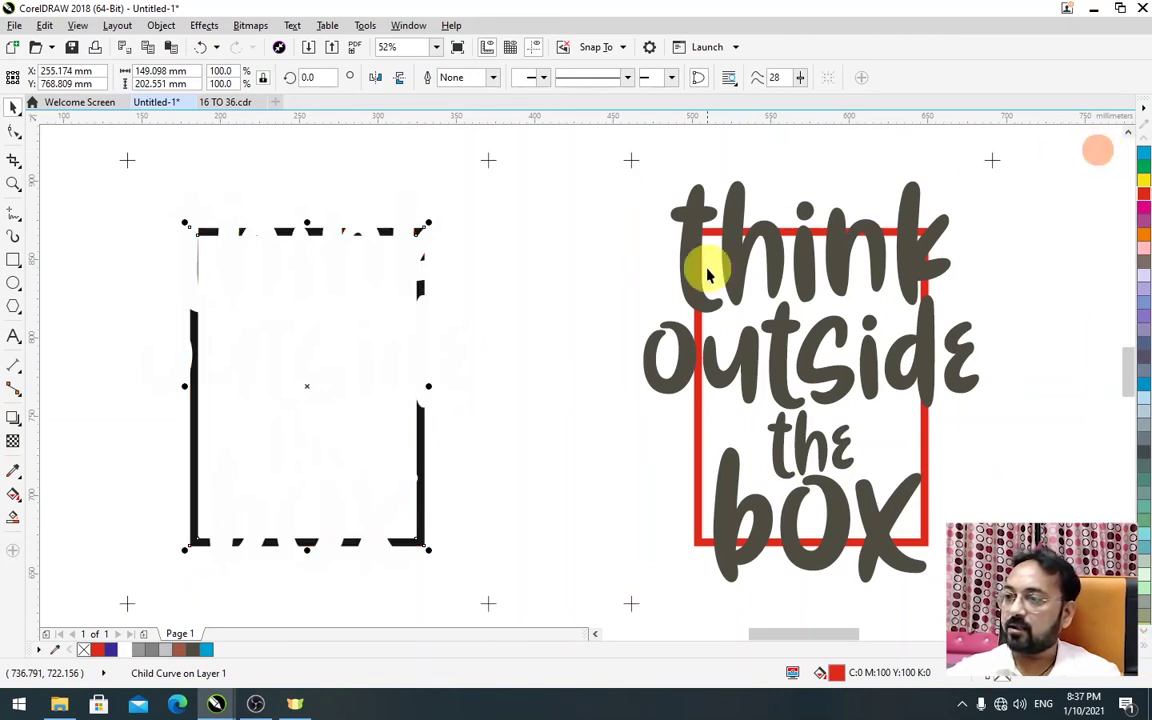
pyautogui.click(533, 328)
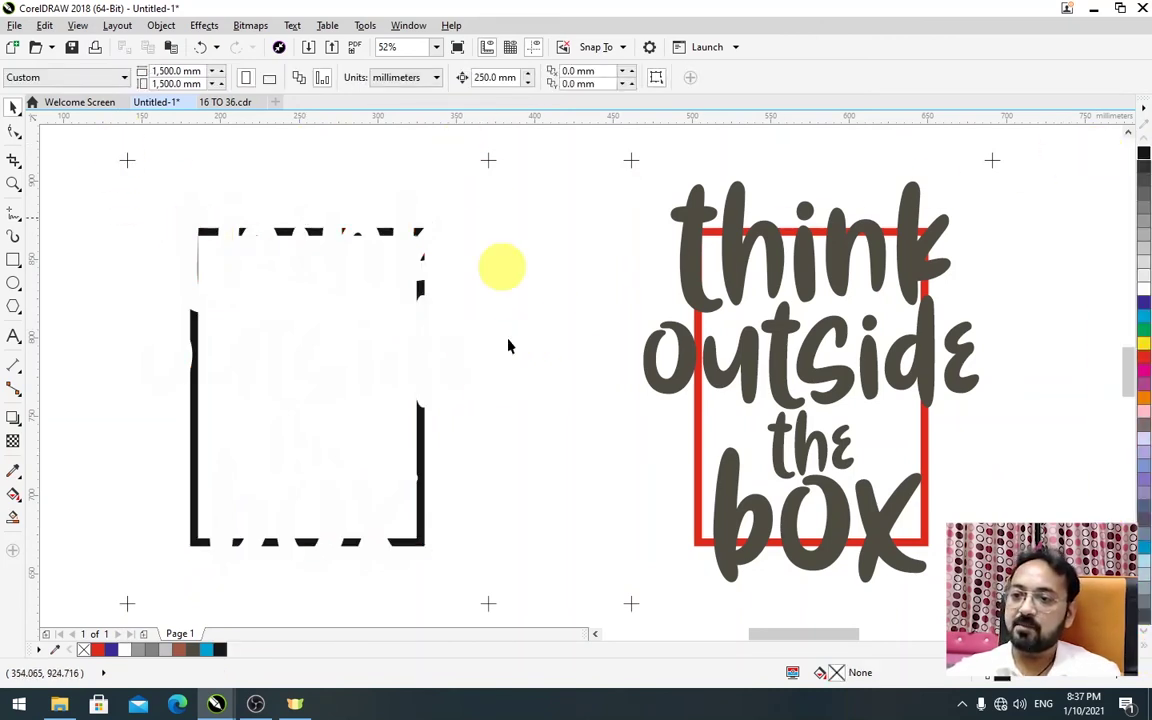
# - Ungroup the right print and fill its red rectangular frame with white
pyautogui.click(737, 239)
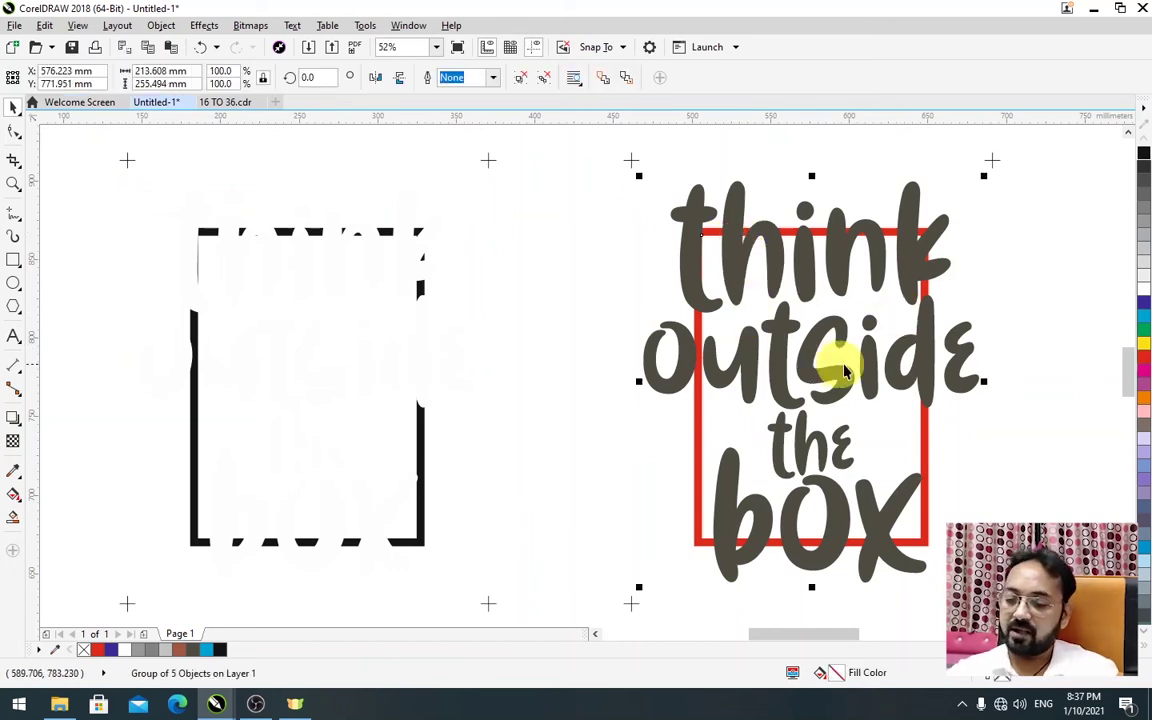
pyautogui.hotkey('ctrl', 'u')
pyautogui.click(998, 257)
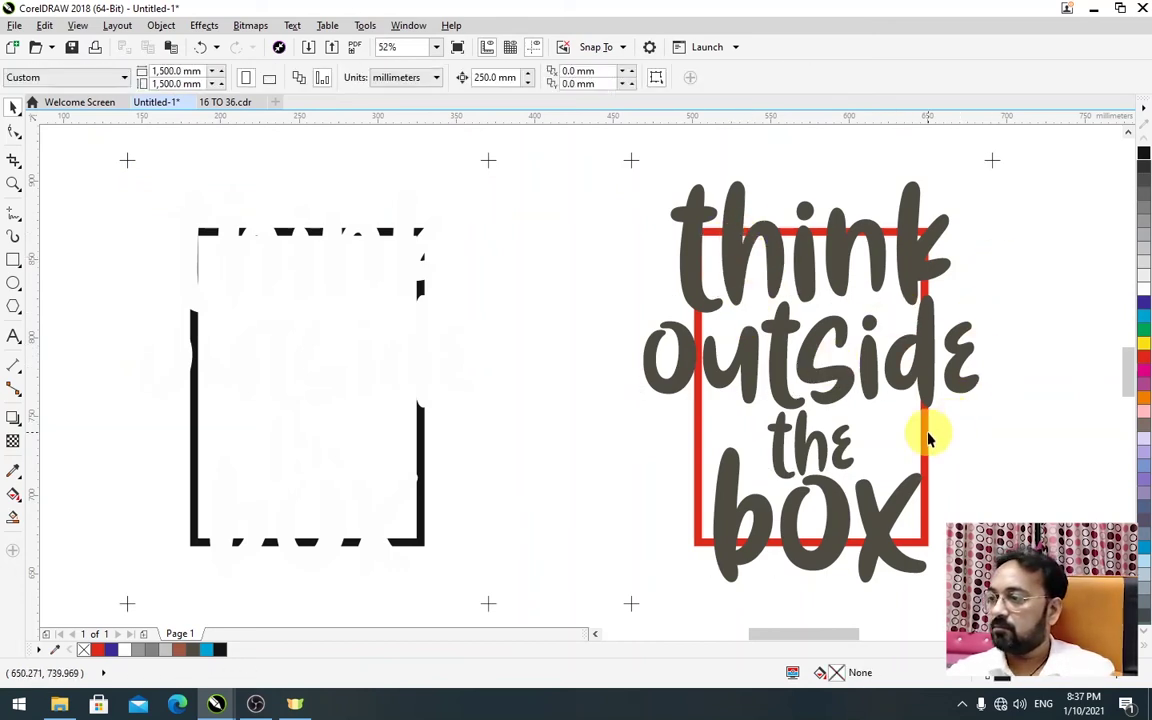
pyautogui.click(927, 433)
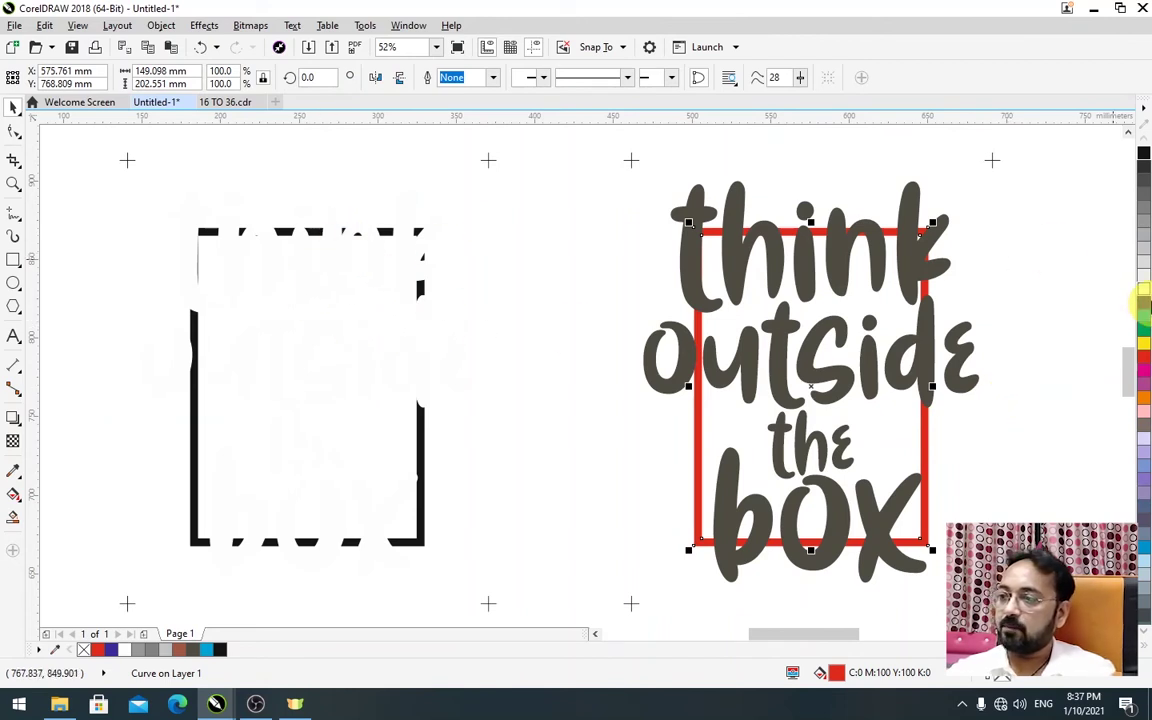
pyautogui.rightClick(1140, 290)
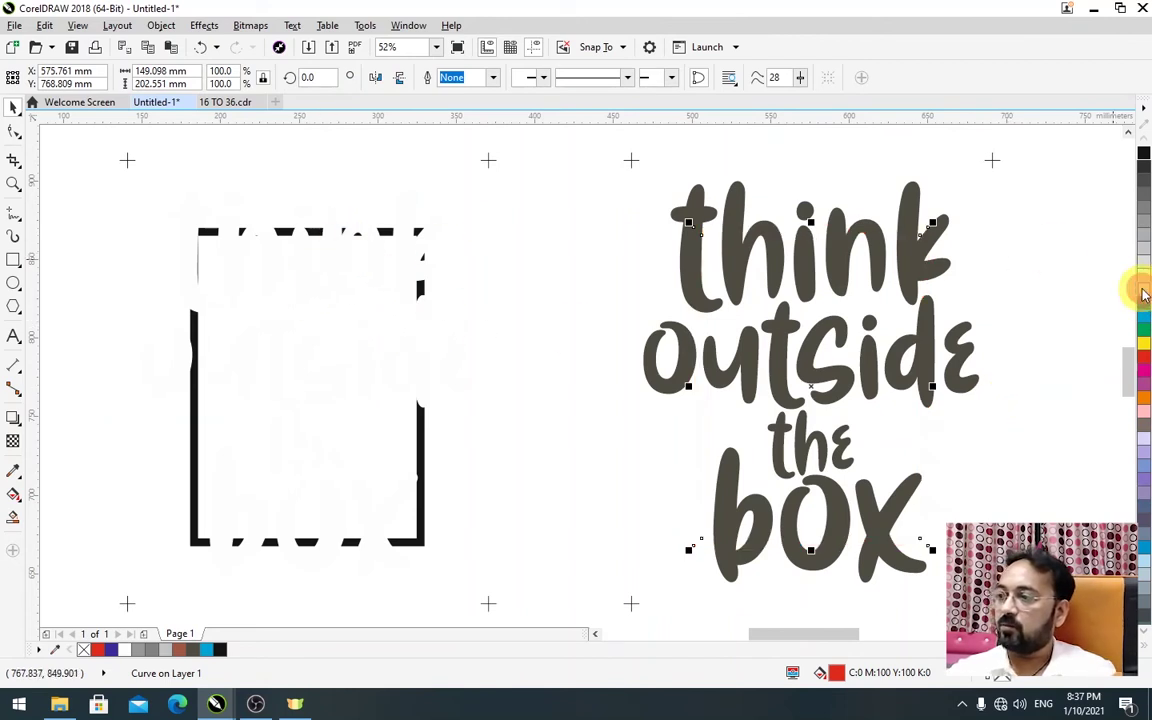
pyautogui.click(1018, 283)
# - Select all four words of the right print and fill them with black
pyautogui.click(916, 260)
pyautogui.keyDown('shift'); pyautogui.click(929, 348); pyautogui.keyUp('shift')
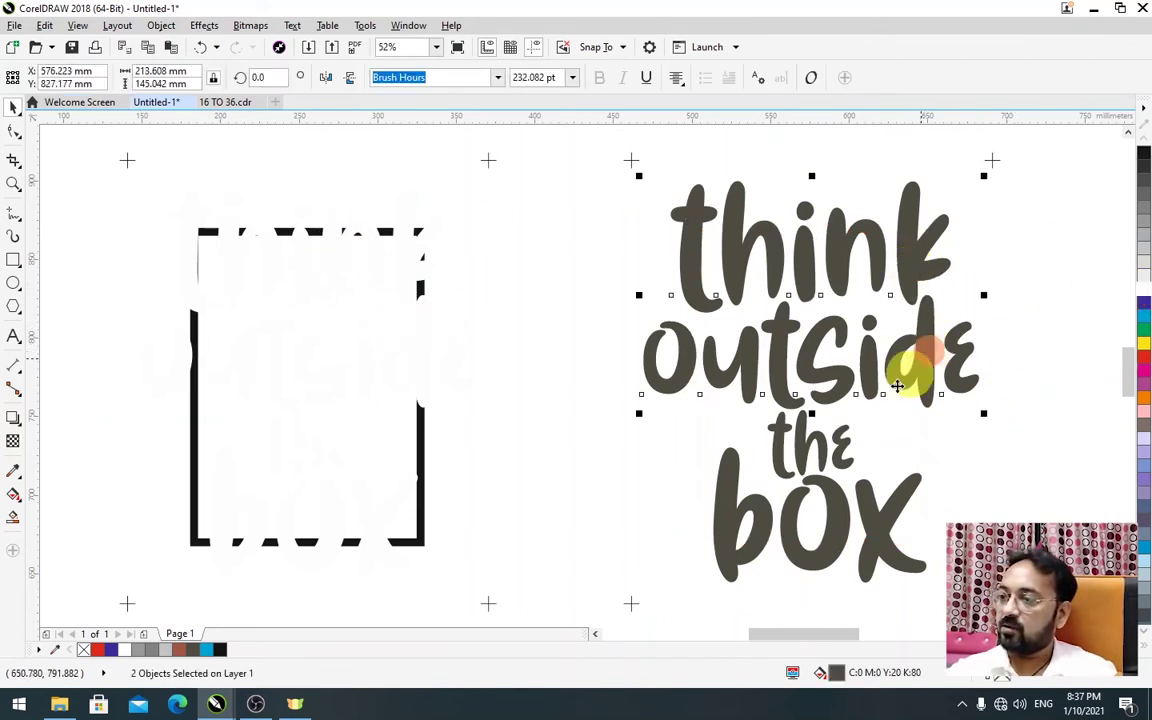
pyautogui.keyDown('shift'); pyautogui.click(823, 438); pyautogui.keyUp('shift')
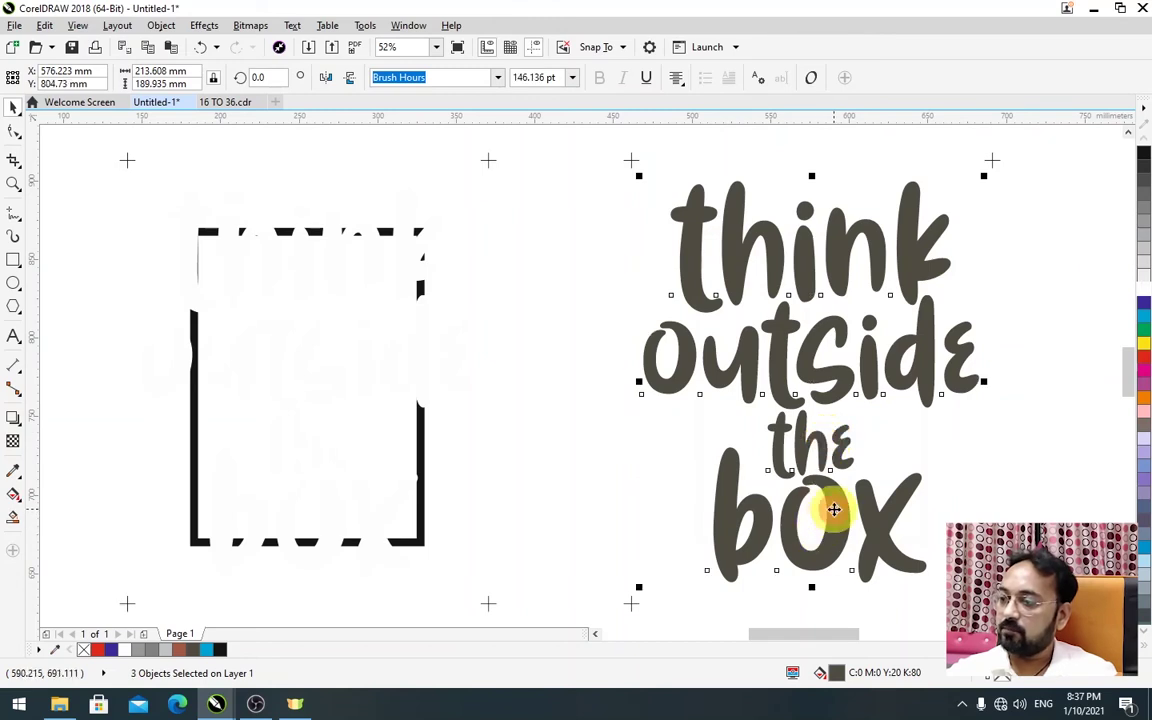
pyautogui.keyDown('shift'); pyautogui.click(830, 518); pyautogui.keyUp('shift')
pyautogui.click(1140, 153)
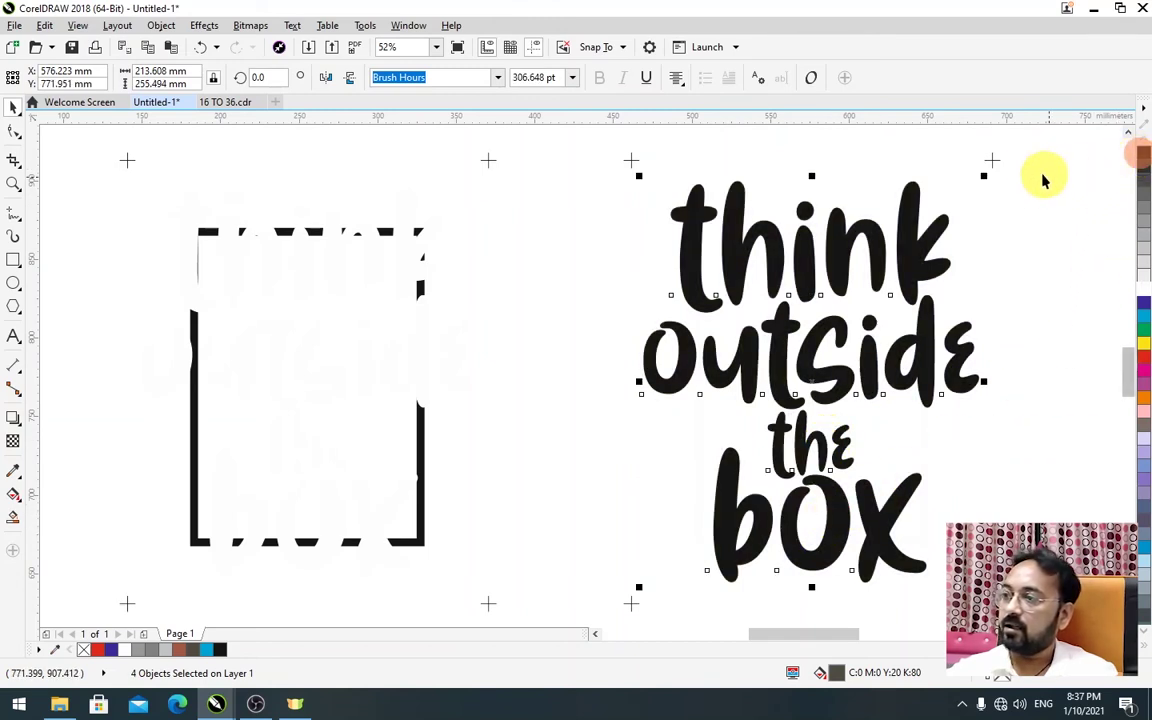
# - Group the right print's four words and white frame together with its registration crosses
pyautogui.moveTo(586, 142); pyautogui.dragTo(1049, 565)
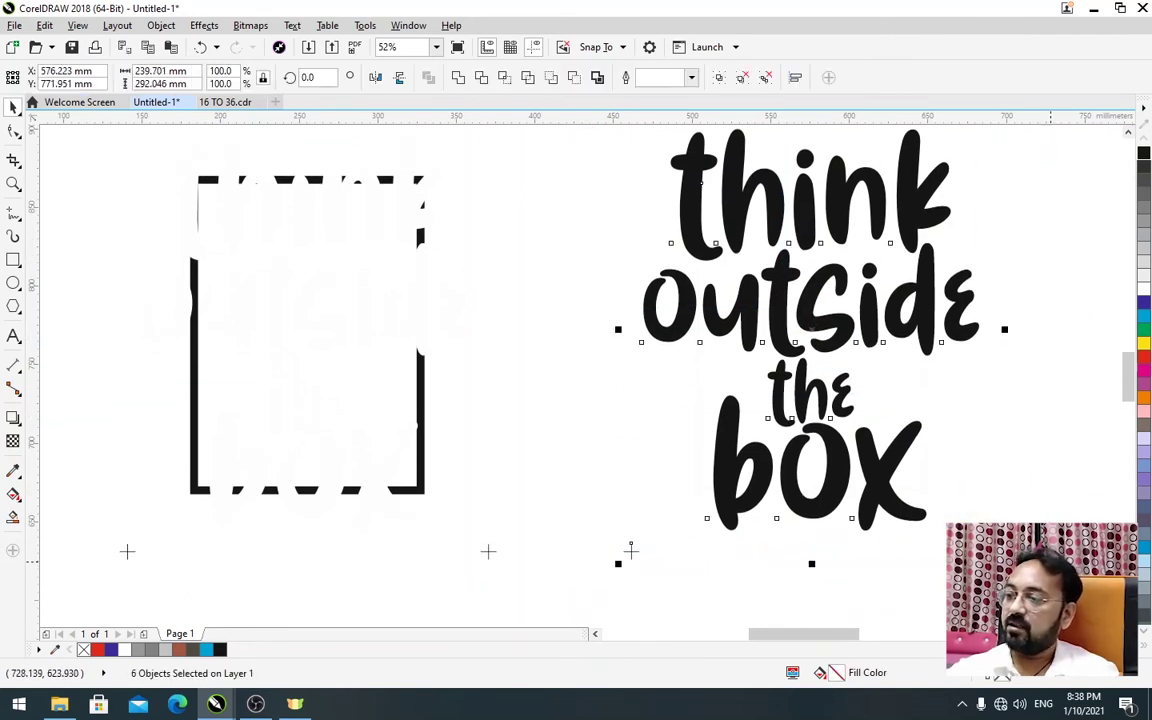
pyautogui.hotkey('ctrl', 'g')
pyautogui.moveTo(694, 298); pyautogui.dragTo(695, 380)
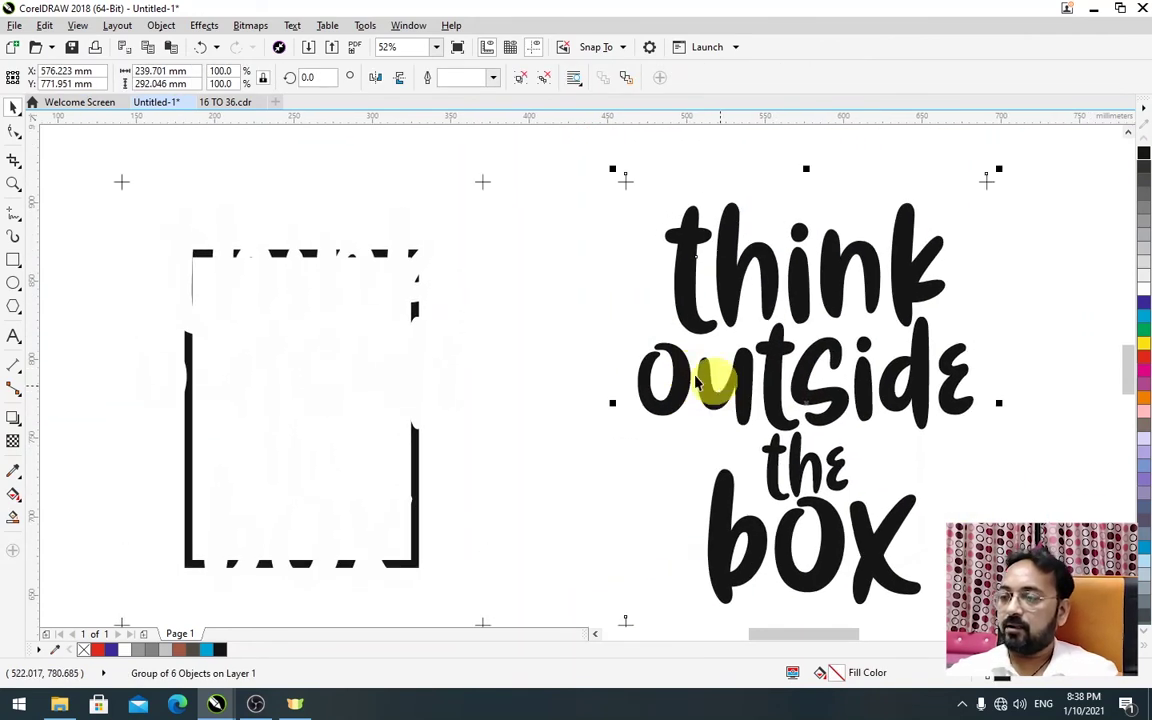
pyautogui.keyDown('shift'); pyautogui.click(322, 255); pyautogui.keyUp('shift')
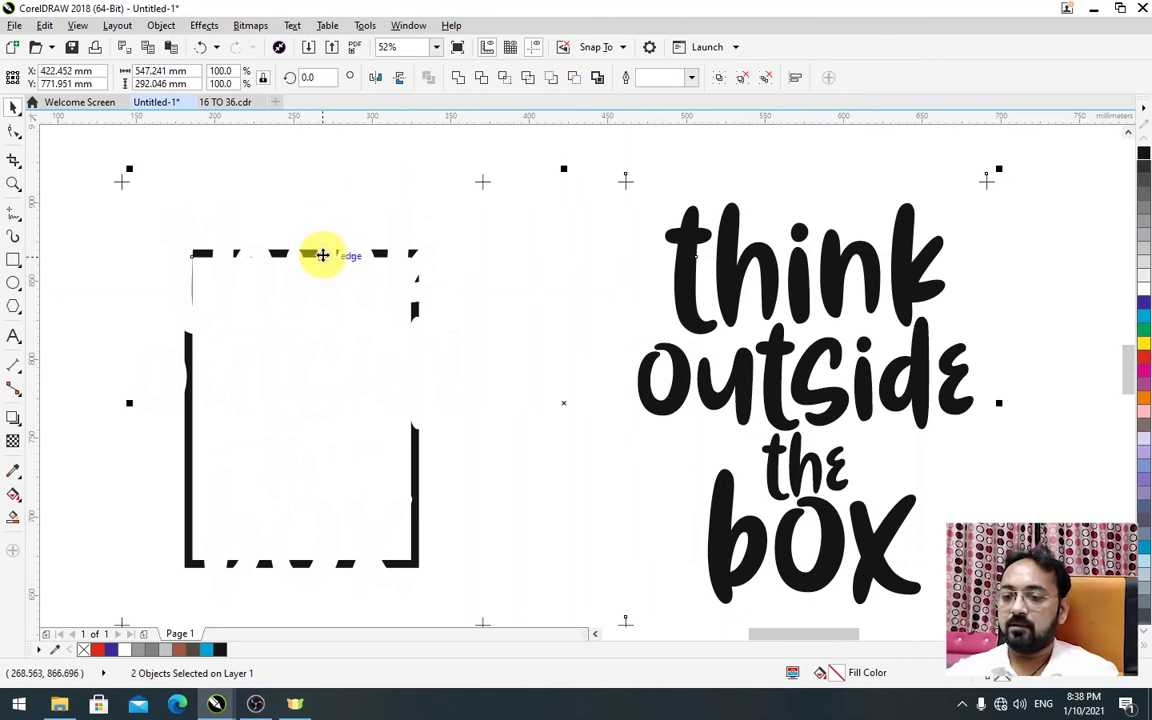
pyautogui.scroll(1, 571, 288)
pyautogui.click(575, 212)
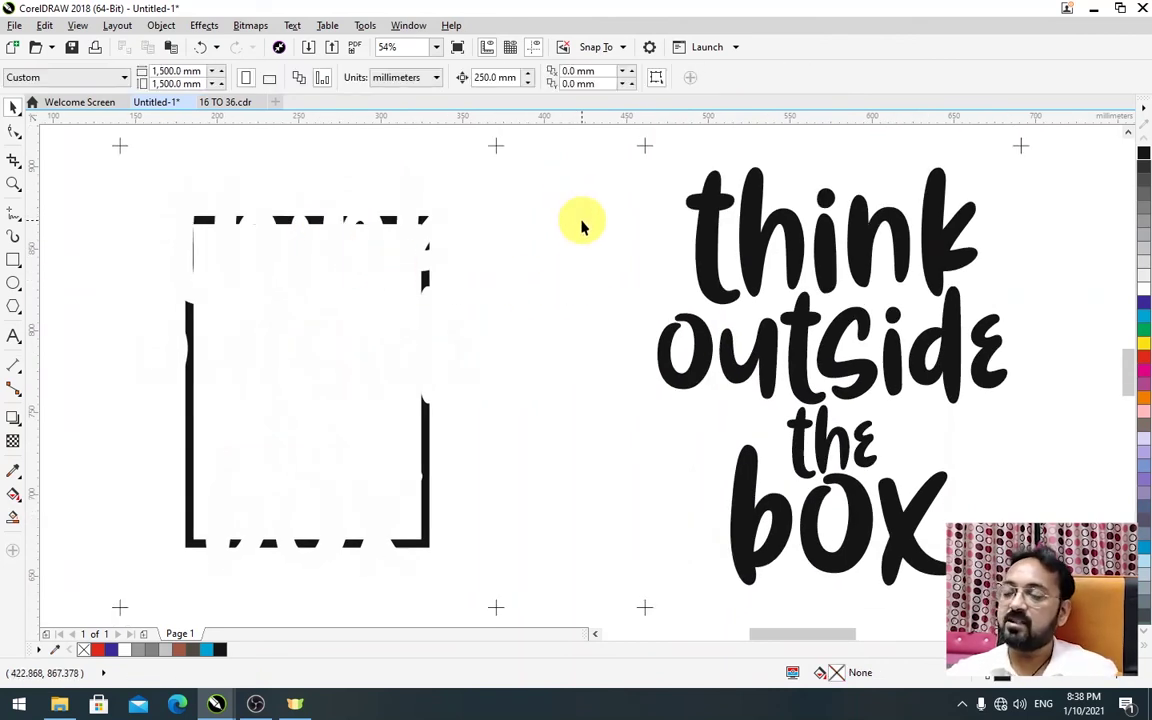